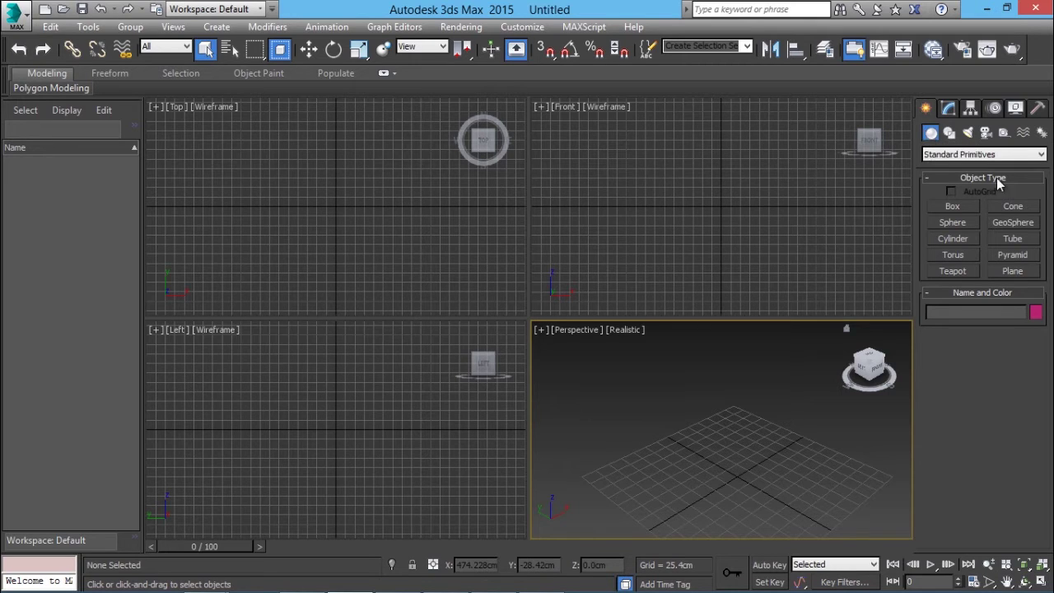
- Start a Tube primitive at the grid centre and drag out its base radius
left_click(1014, 239)
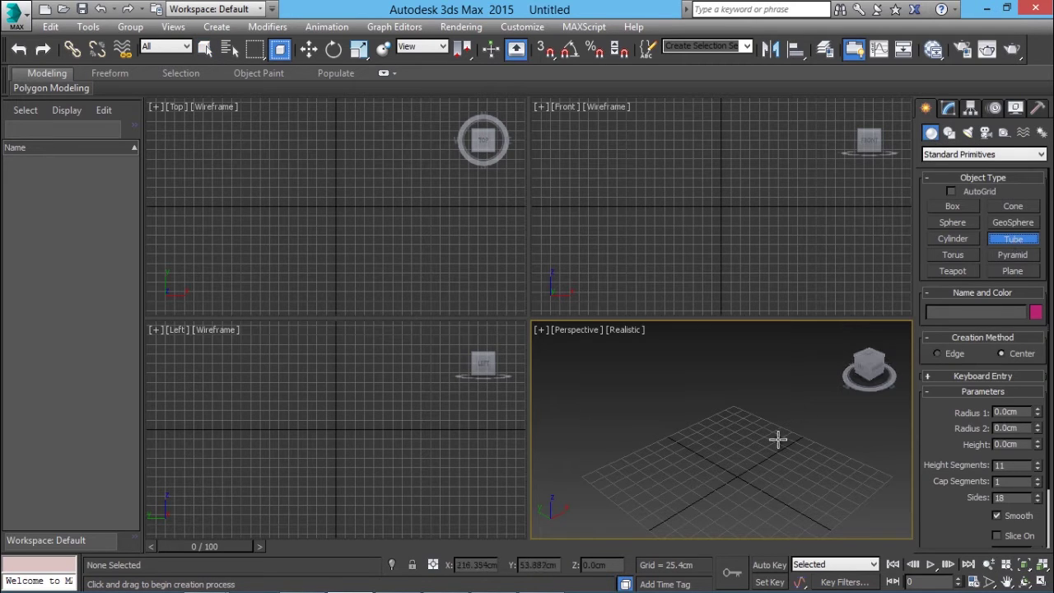
left_click(723, 467)
left_click_drag(723, 467, 741, 446)
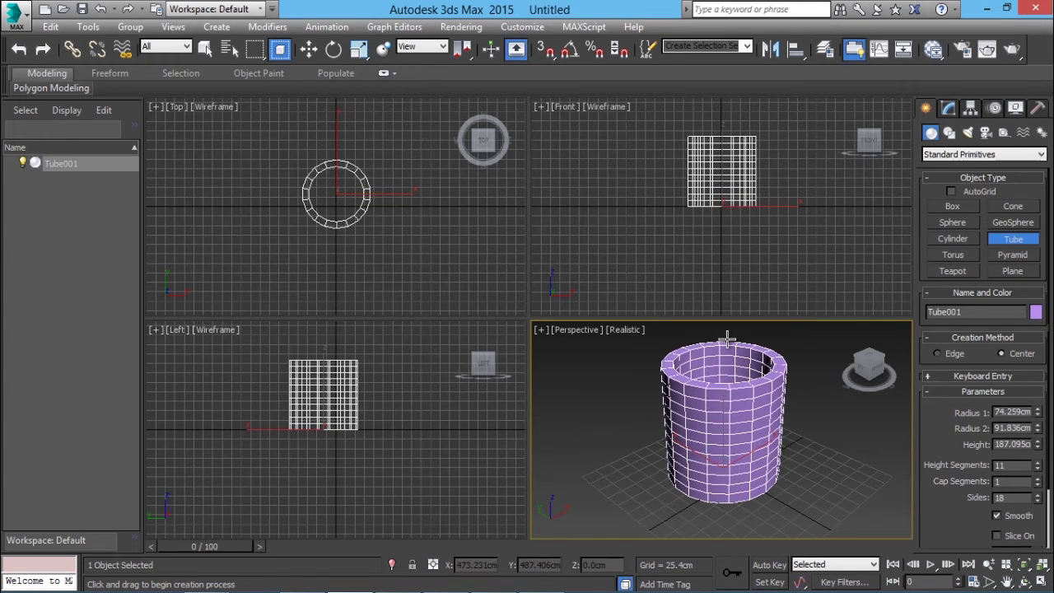
- Fix the tube's height at about 187 cm and exit Tube creation mode
left_click(728, 339)
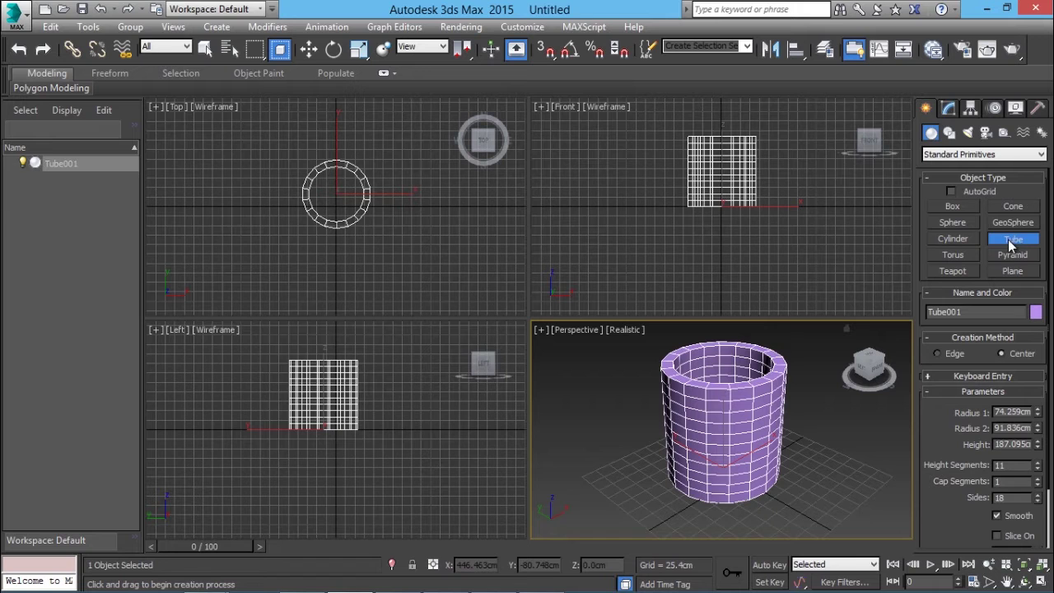
right_click(836, 444)
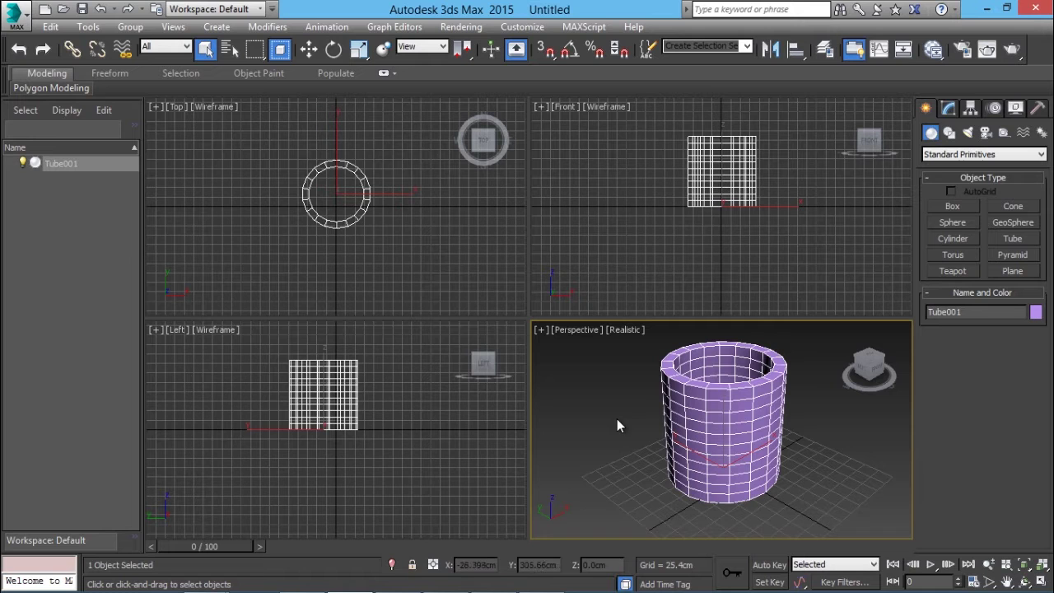
- Turn off Display Selected with Edged Faces in the Perspective viewport configuration
left_click(624, 328)
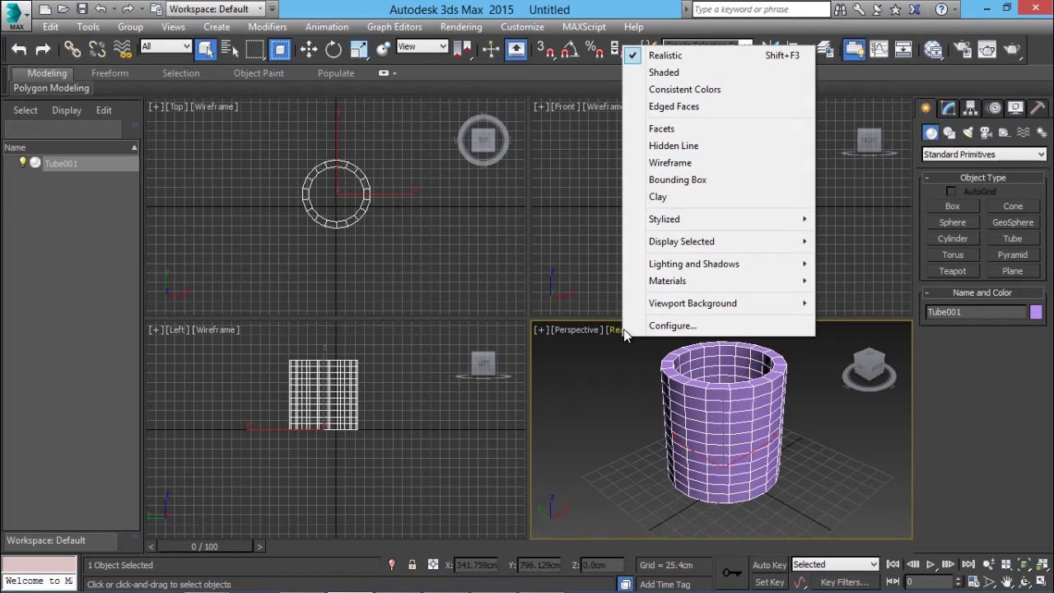
left_click(659, 326)
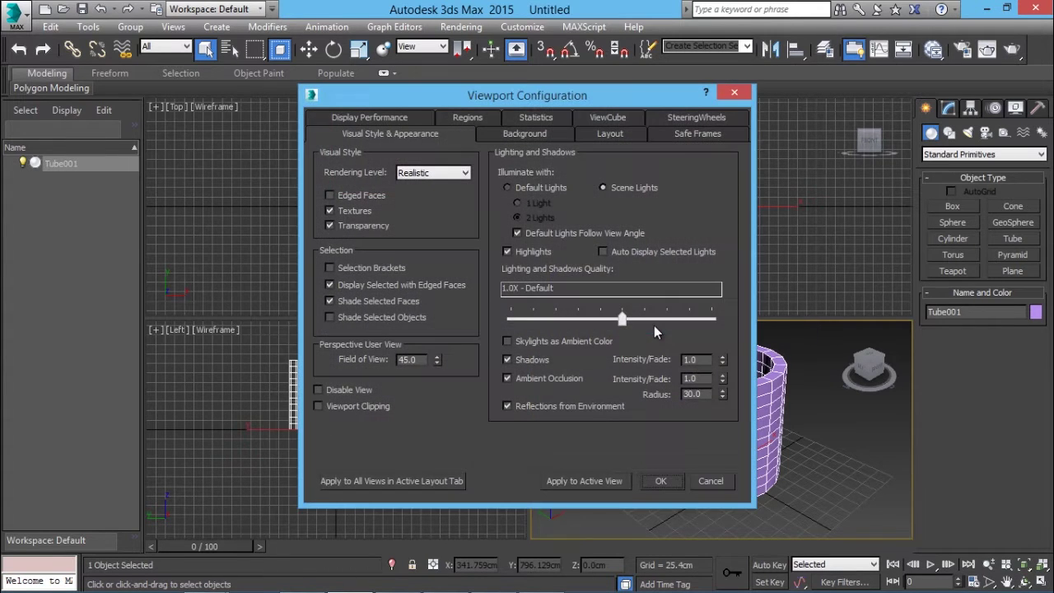
left_click_drag(431, 102, 294, 101)
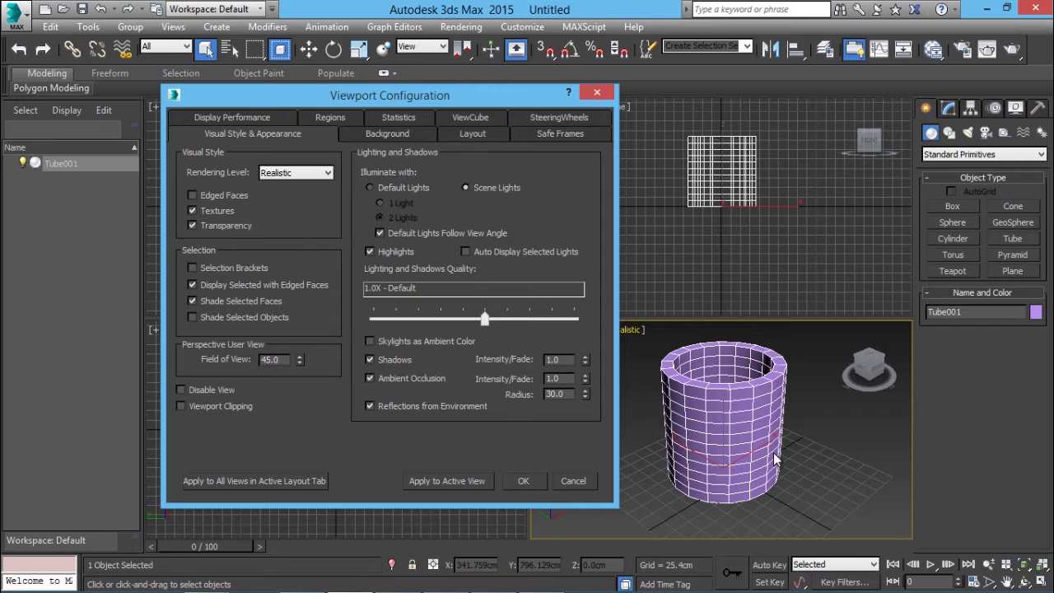
left_click(192, 285)
left_click(525, 482)
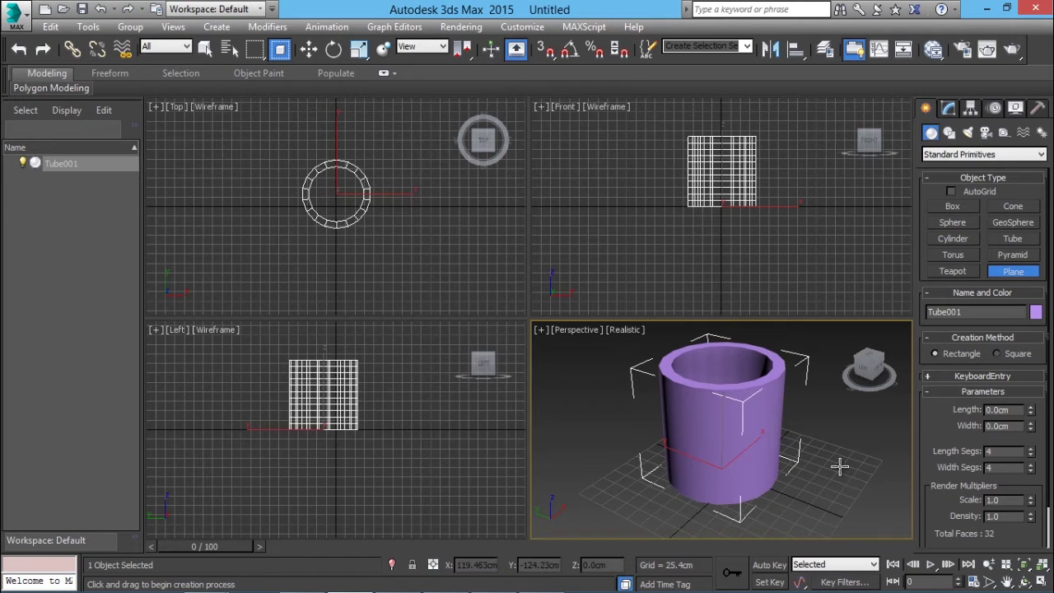
key("F3")
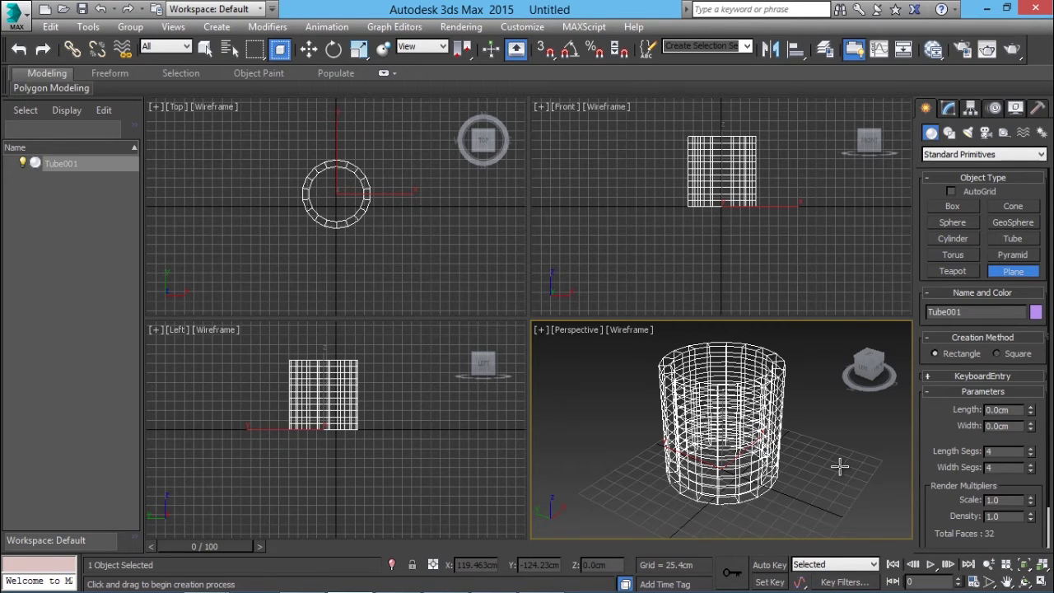
key("F3")
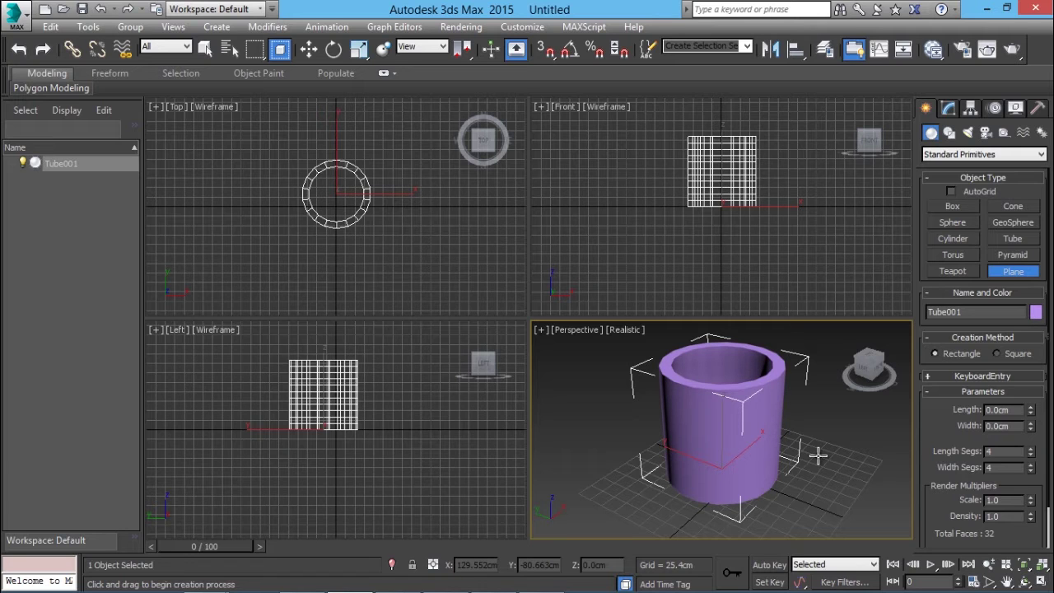
key("F4")
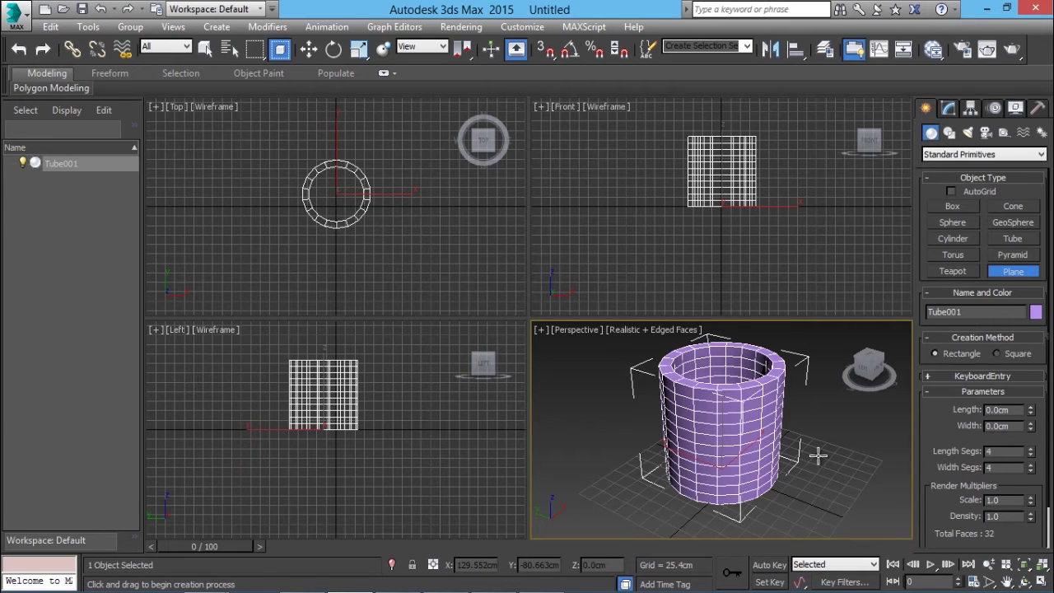
key("F4")
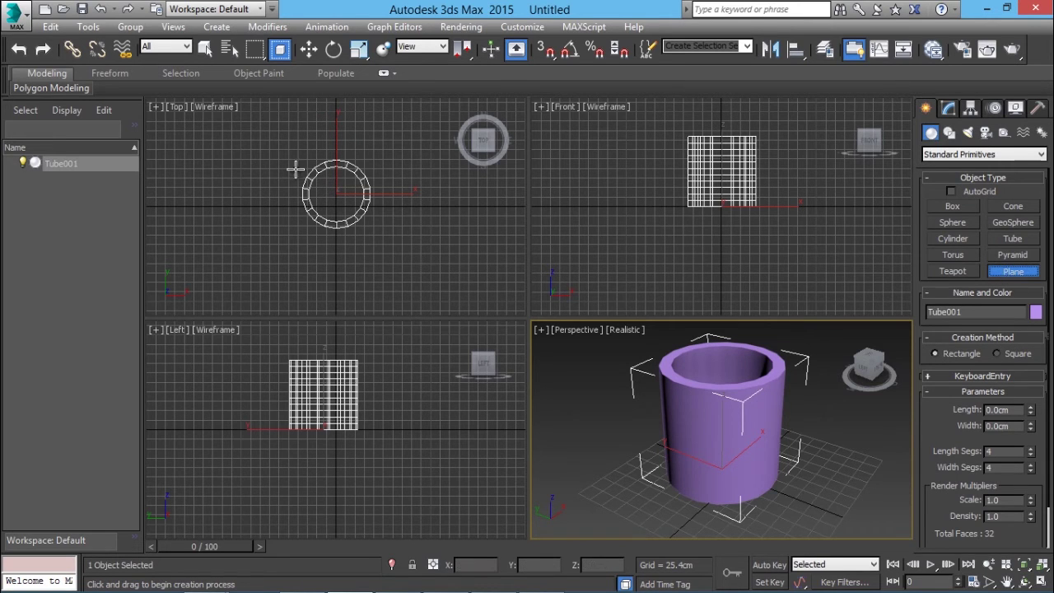
- Draw a roughly 451 × 610 cm plane around the tube in Top view, then maximize Perspective
left_click(227, 117)
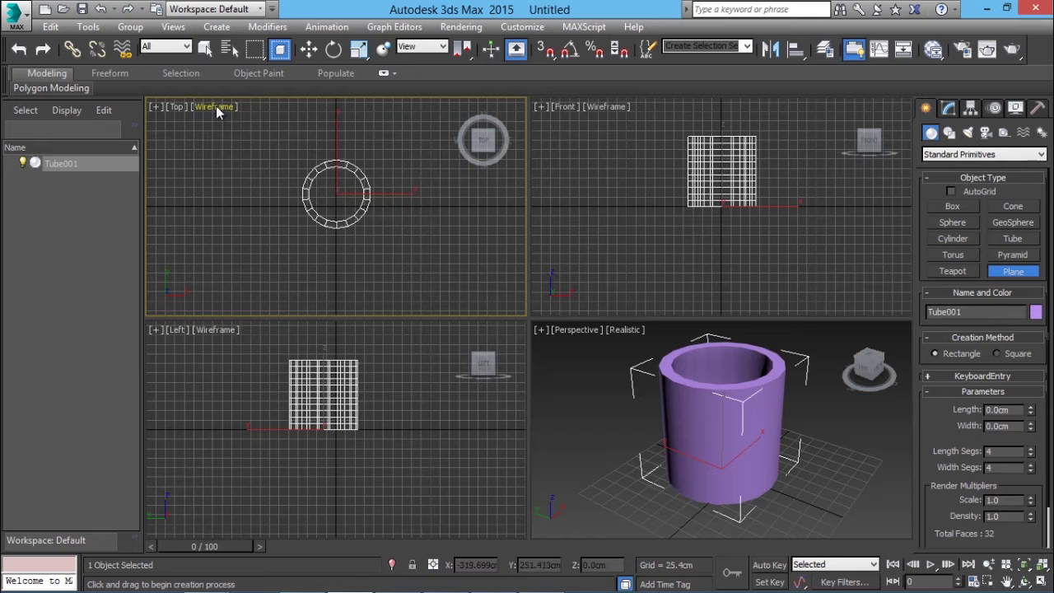
left_click_drag(216, 115, 445, 284)
left_click(849, 466)
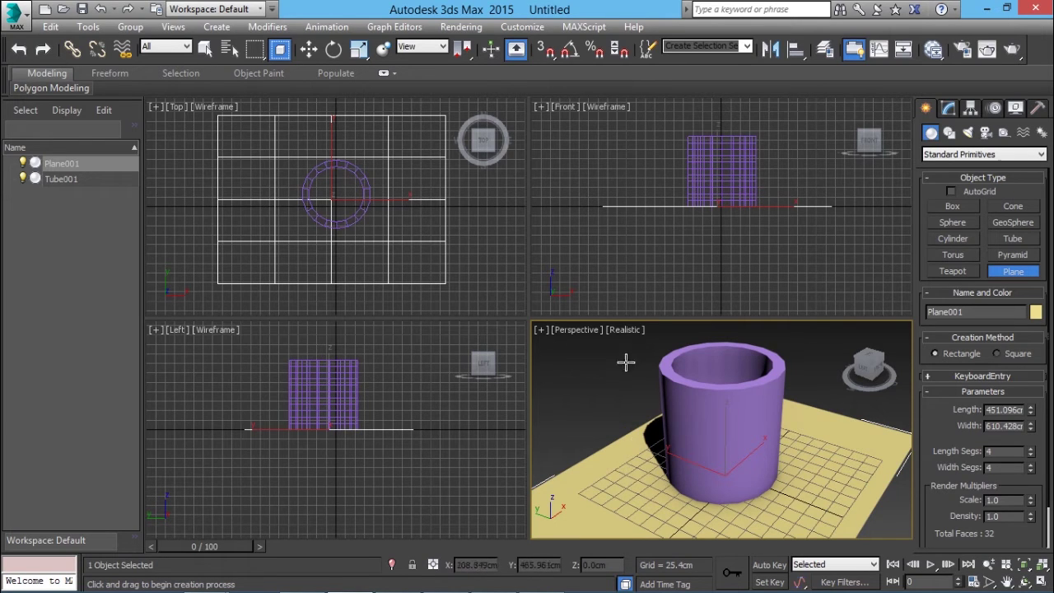
left_click(1042, 581)
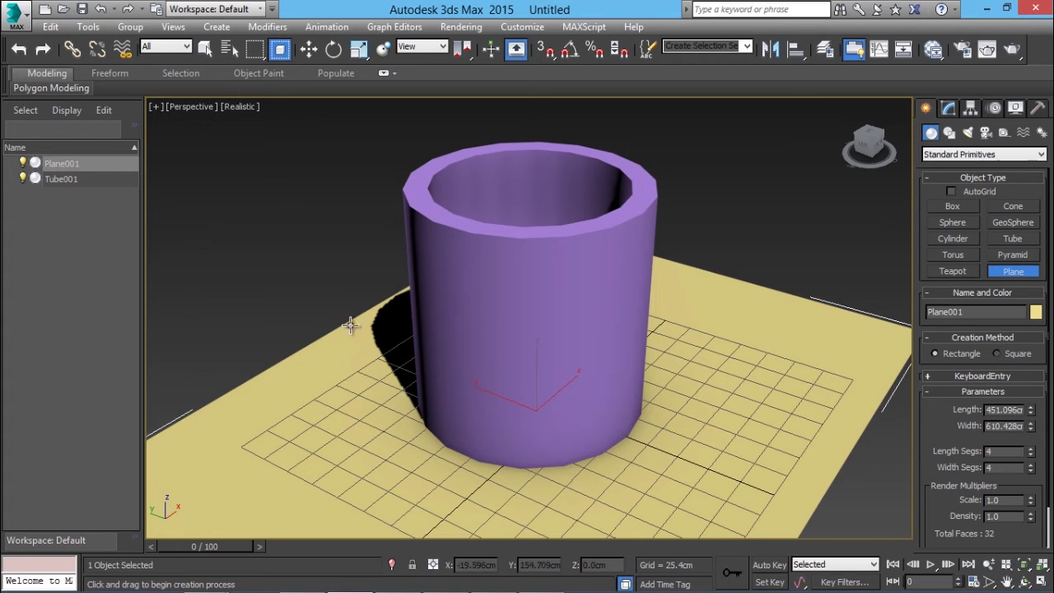
- Toggle the Perspective view's shadows off and back on
left_click(240, 107)
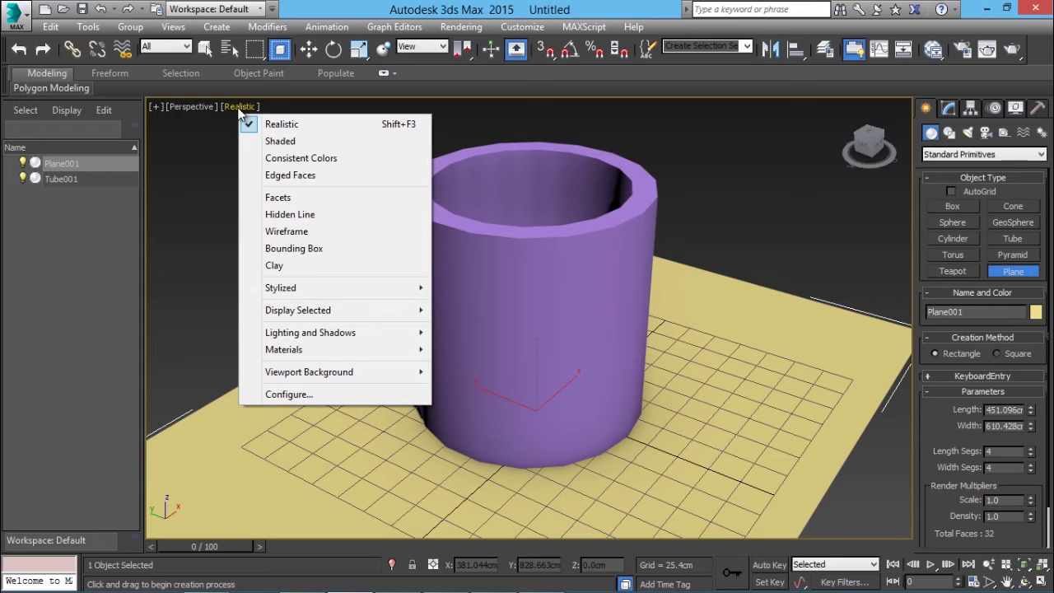
mouse_move(333, 338)
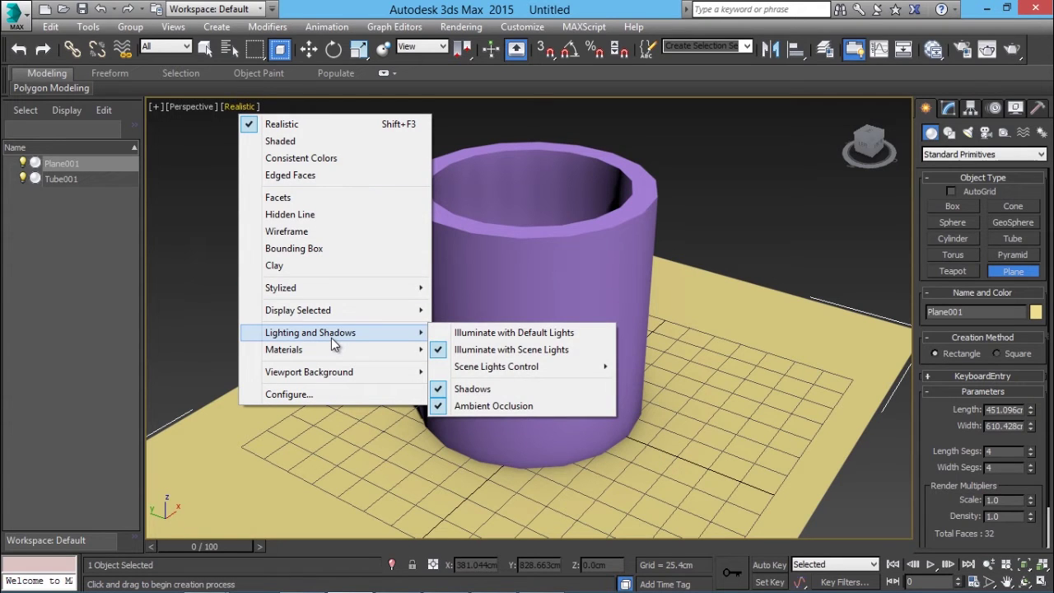
left_click(439, 390)
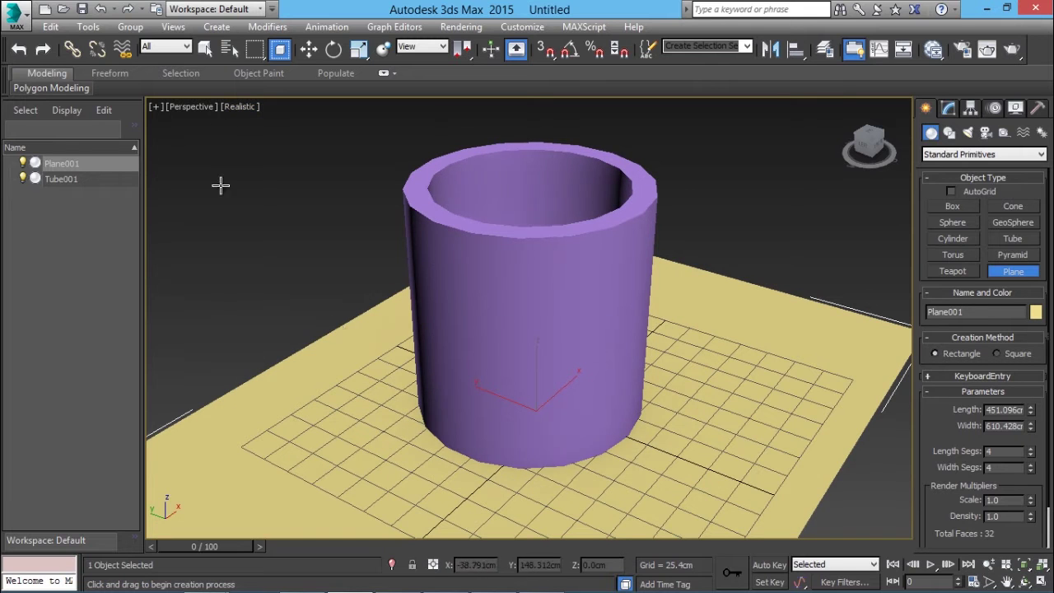
left_click(239, 106)
mouse_move(292, 336)
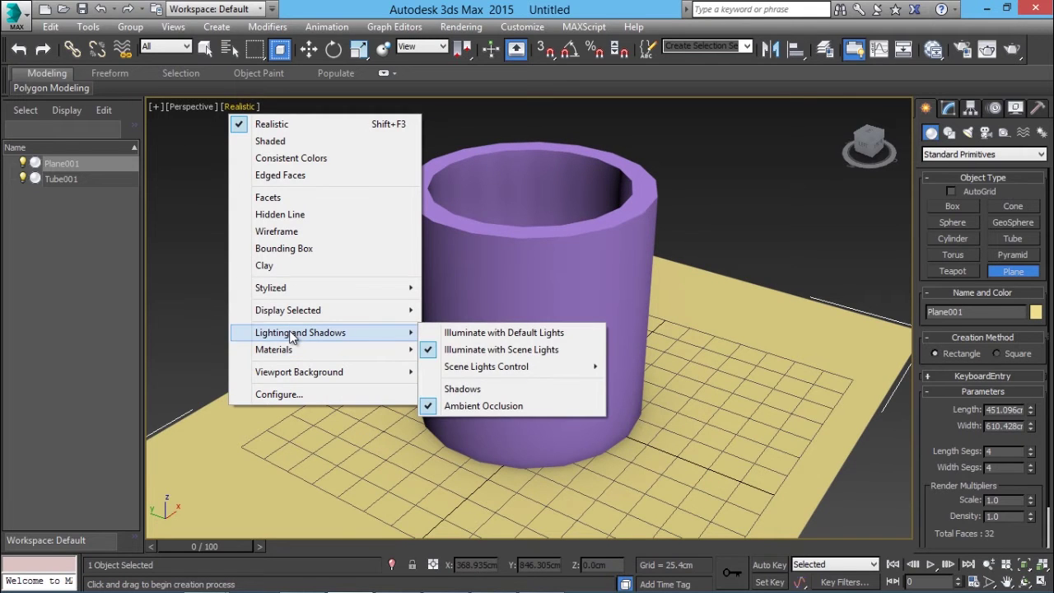
left_click(461, 388)
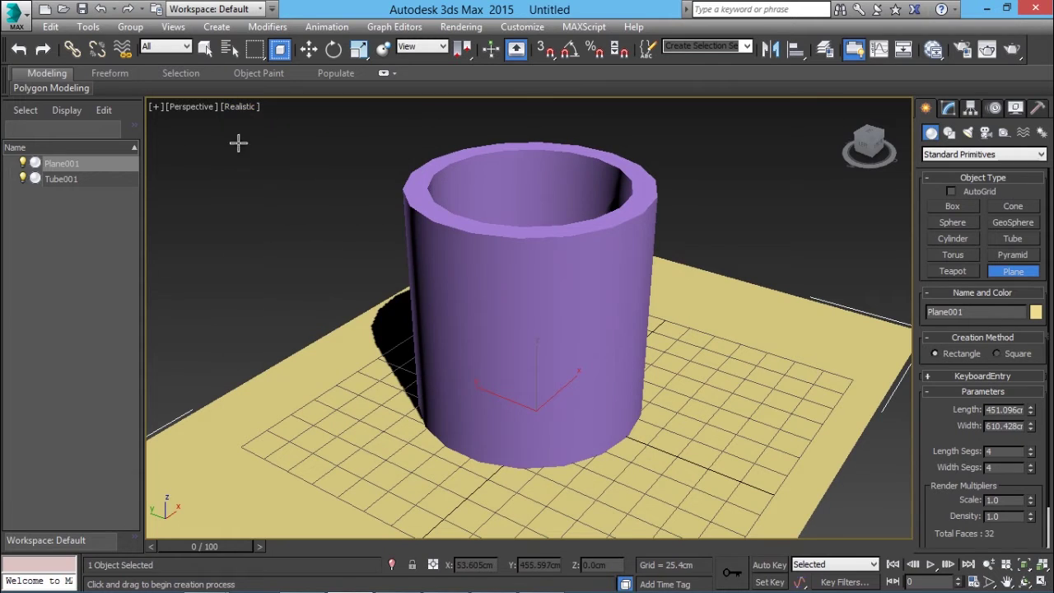
- Switch the Perspective view to Shaded, then back to Realistic shading
left_click(239, 106)
left_click(303, 140)
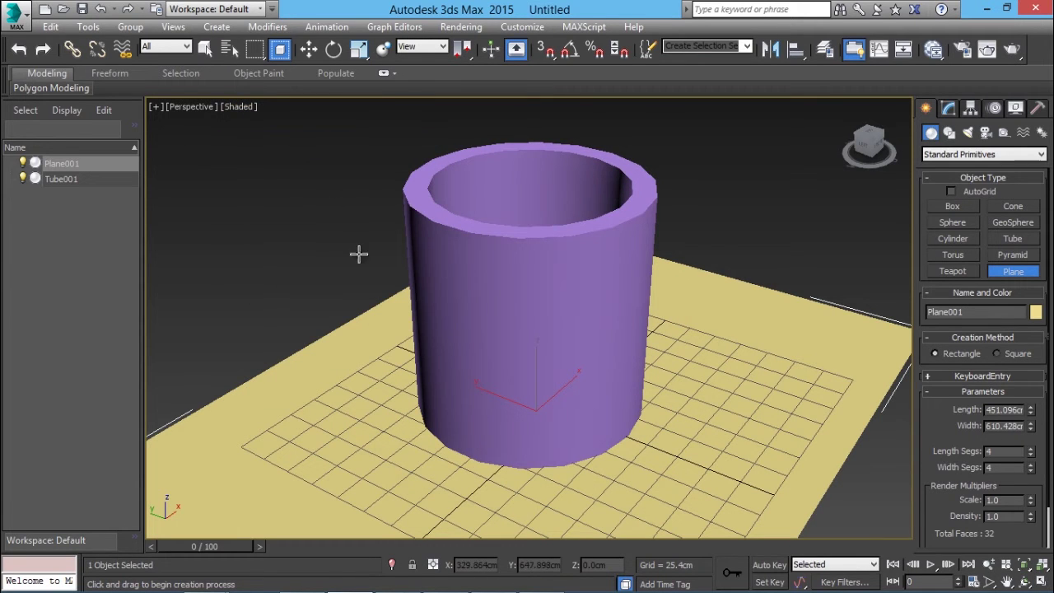
left_click(238, 107)
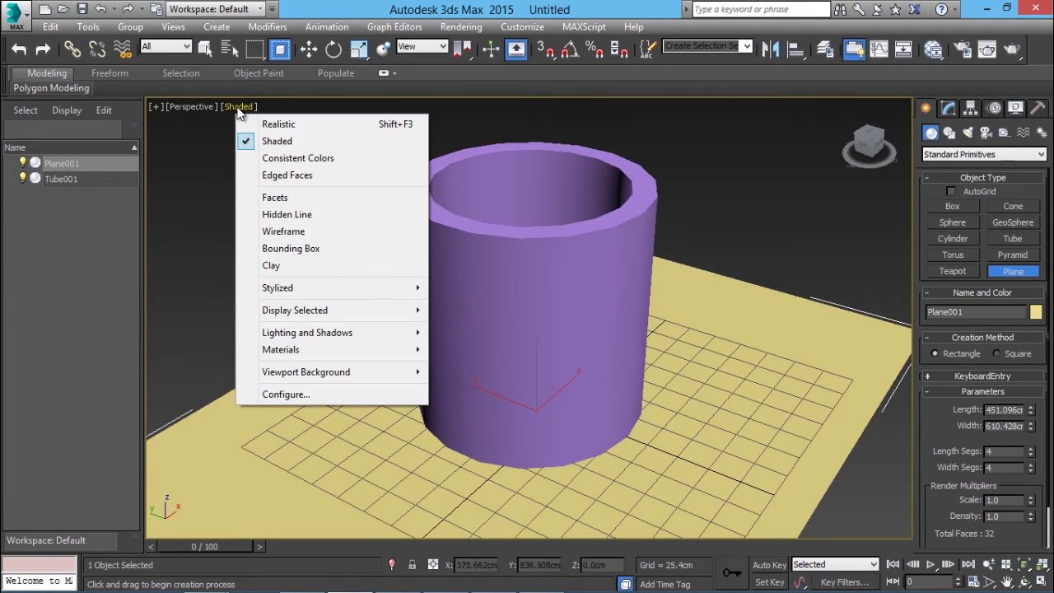
left_click(280, 125)
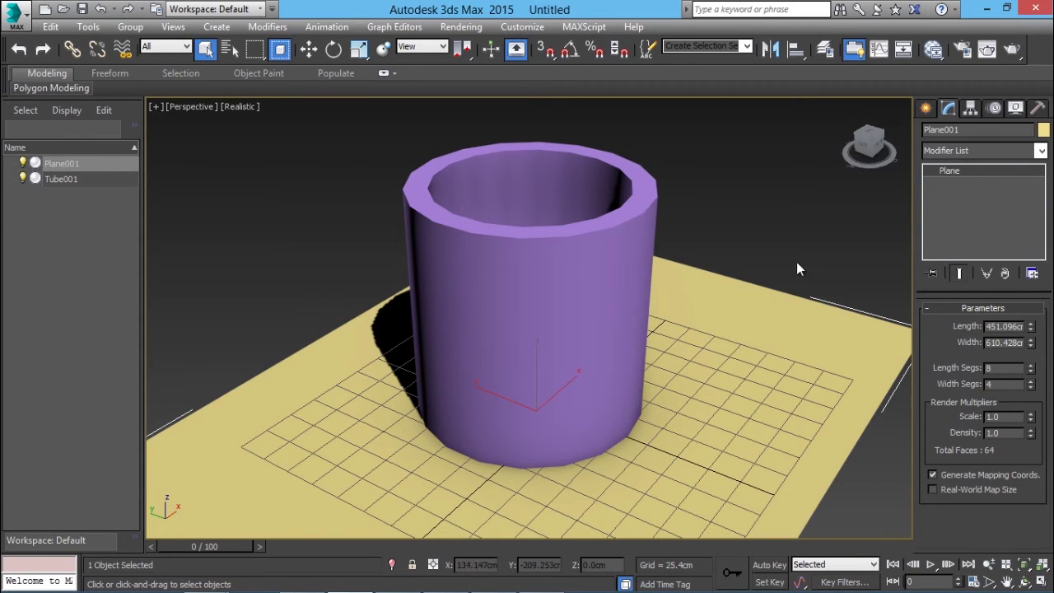
- Give Tube001 18 height segments, a 222.643 cm height and 29 sides
left_click(650, 203)
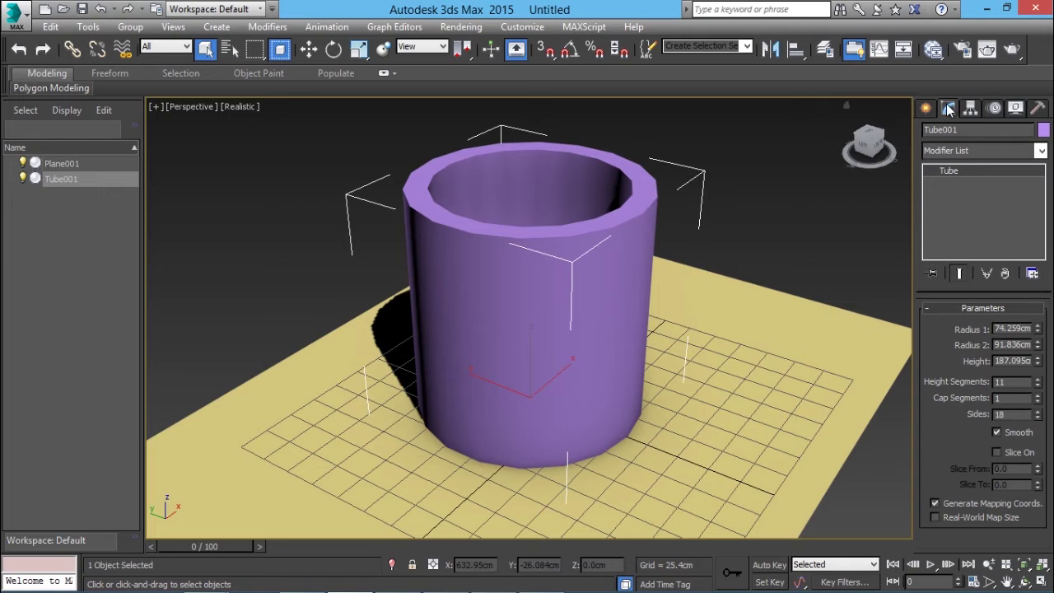
left_click_drag(1040, 384, 1042, 326)
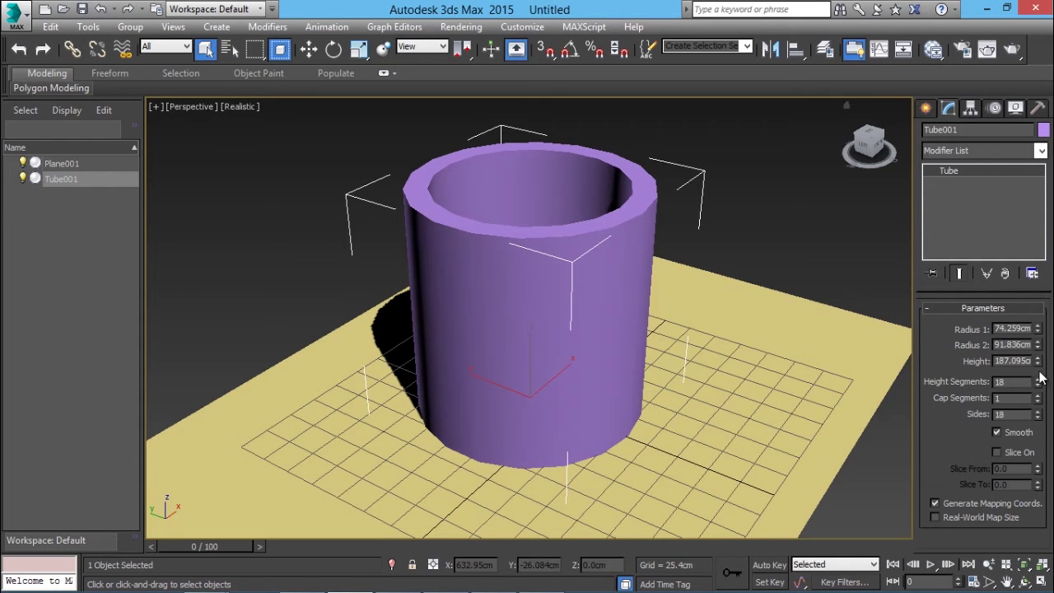
left_click_drag(1037, 364, 1039, 347)
left_click_drag(1040, 417, 1037, 395)
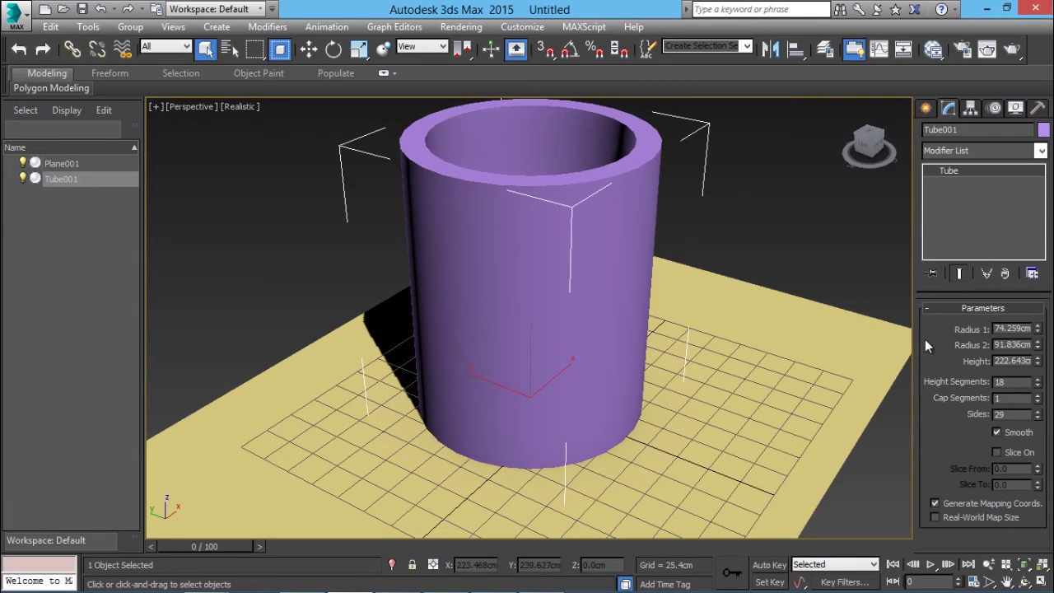
left_click(811, 228)
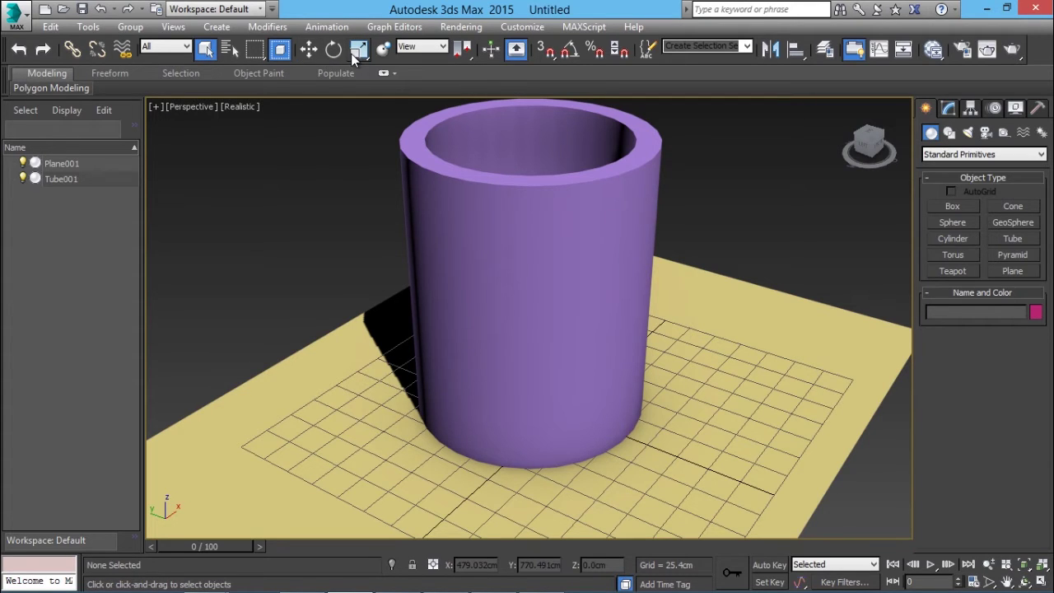
- Keep View as the reference coordinate system and select Tube001 with Select and Move
left_click(422, 48)
left_click(424, 49)
left_click(427, 51)
left_click(426, 51)
left_click(309, 52)
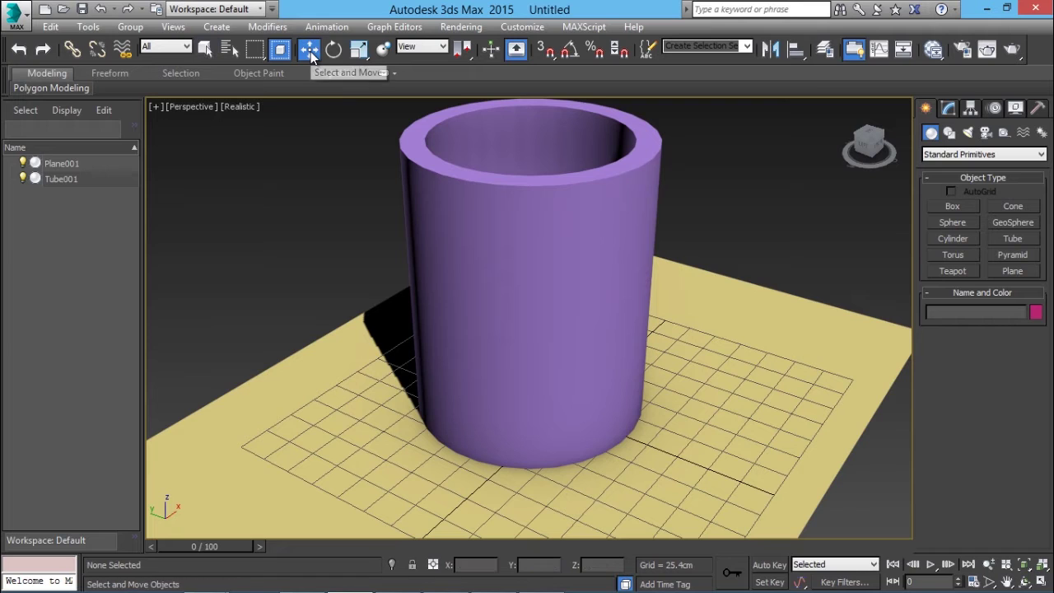
left_click(561, 296)
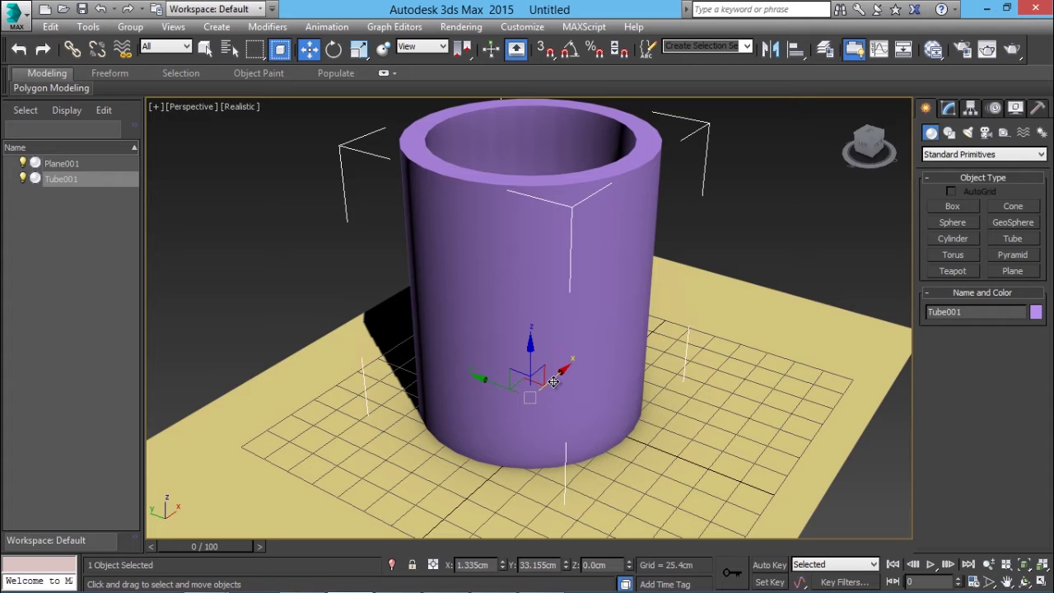
left_click_drag(552, 379, 463, 402)
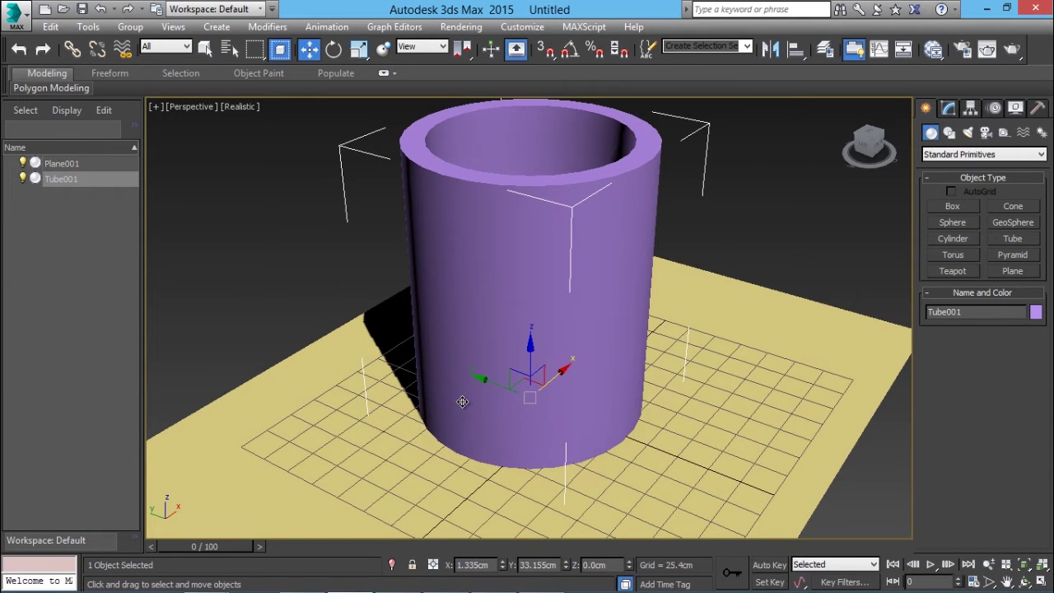
mouse_move(495, 385)
left_mouse_down()
mouse_move(277, 314)
mouse_move(261, 295)
mouse_move(524, 377)
mouse_move(508, 384)
left_mouse_up()
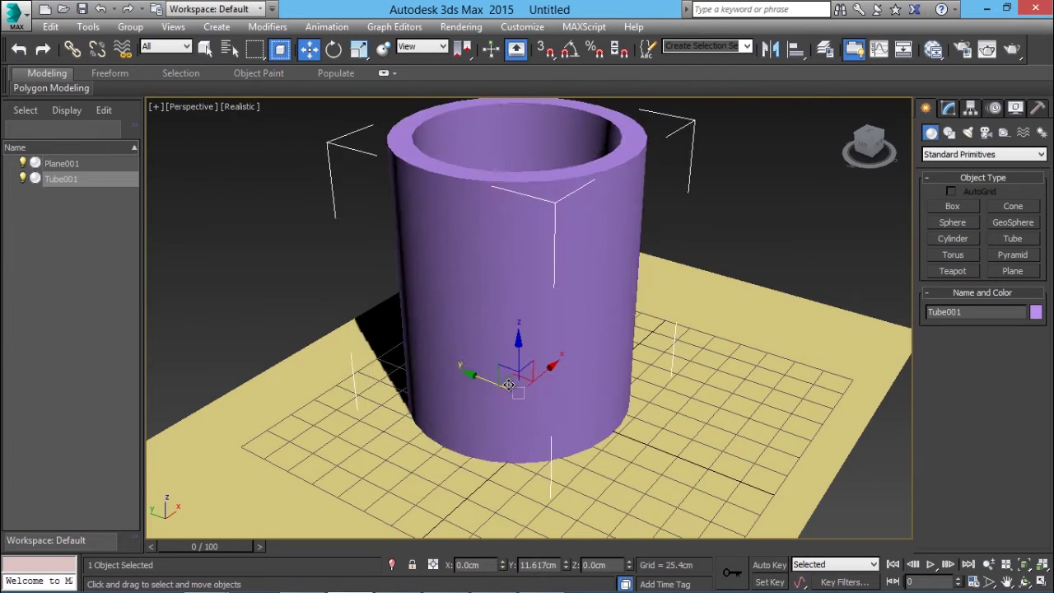
right_click(508, 384)
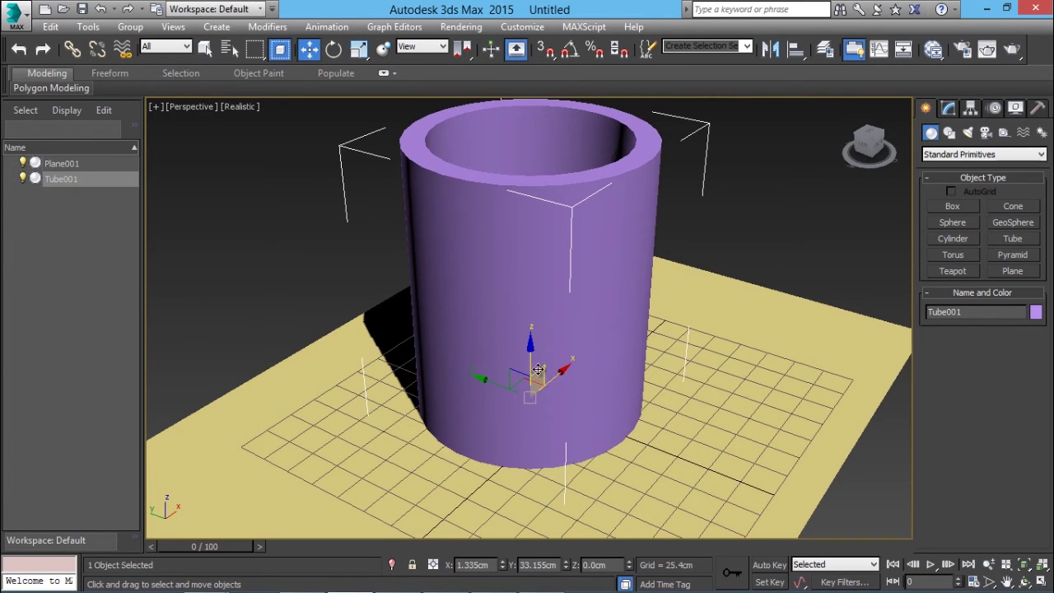
left_click_drag(532, 356, 579, 409)
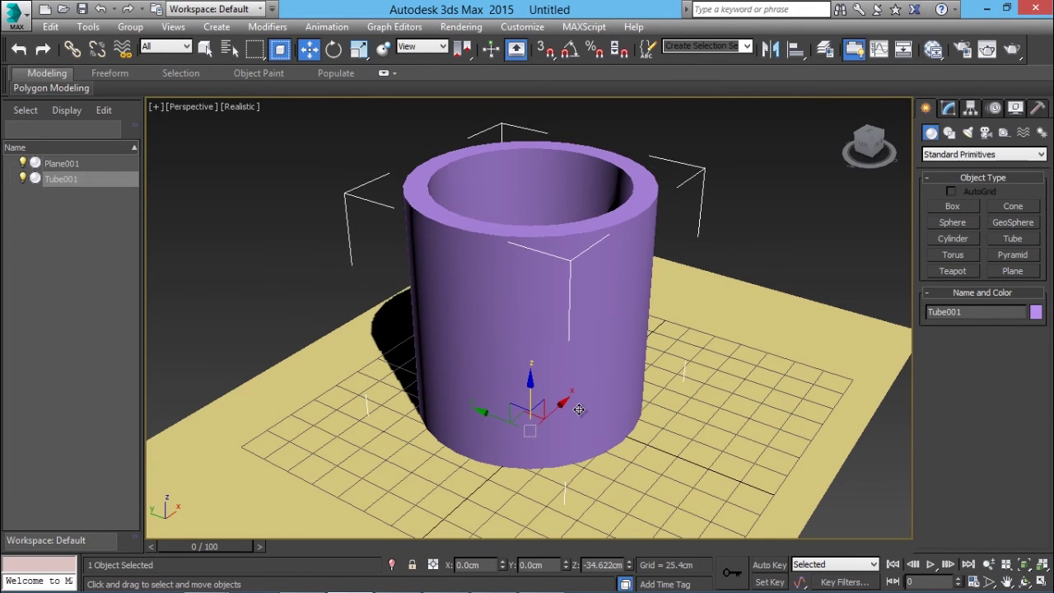
right_click(578, 409)
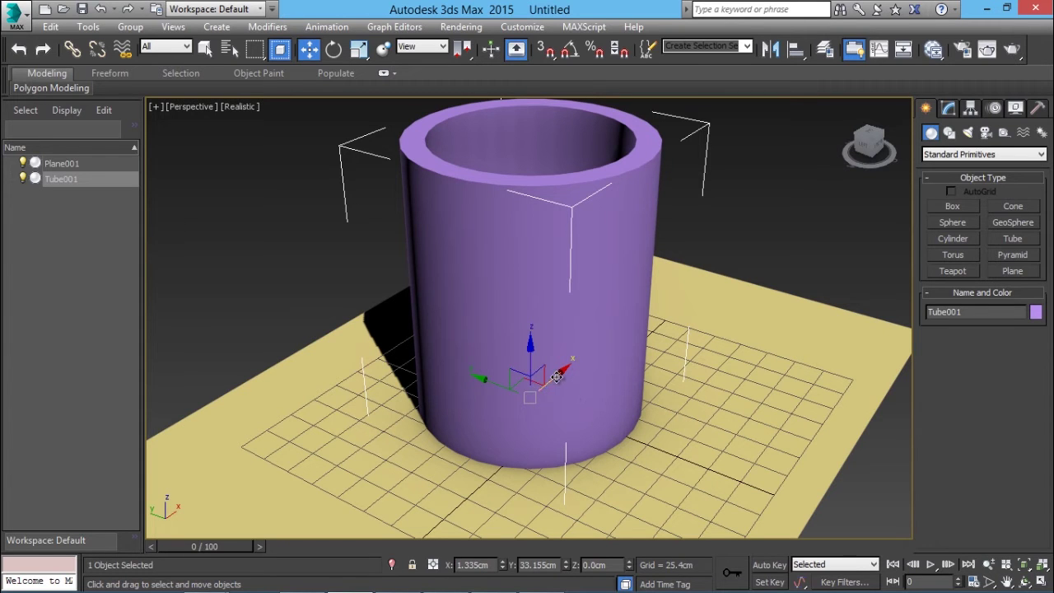
mouse_move(557, 376)
left_mouse_down("shift")
mouse_move(859, 263)
mouse_move(461, 353)
mouse_move(747, 297)
mouse_move(830, 241)
left_mouse_up("shift")
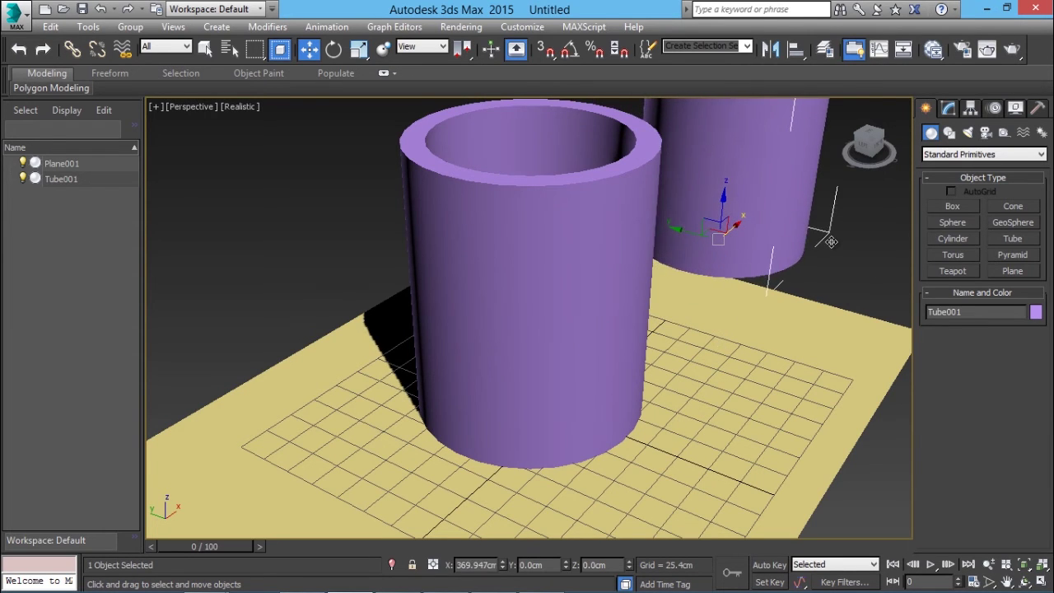
right_click(830, 241)
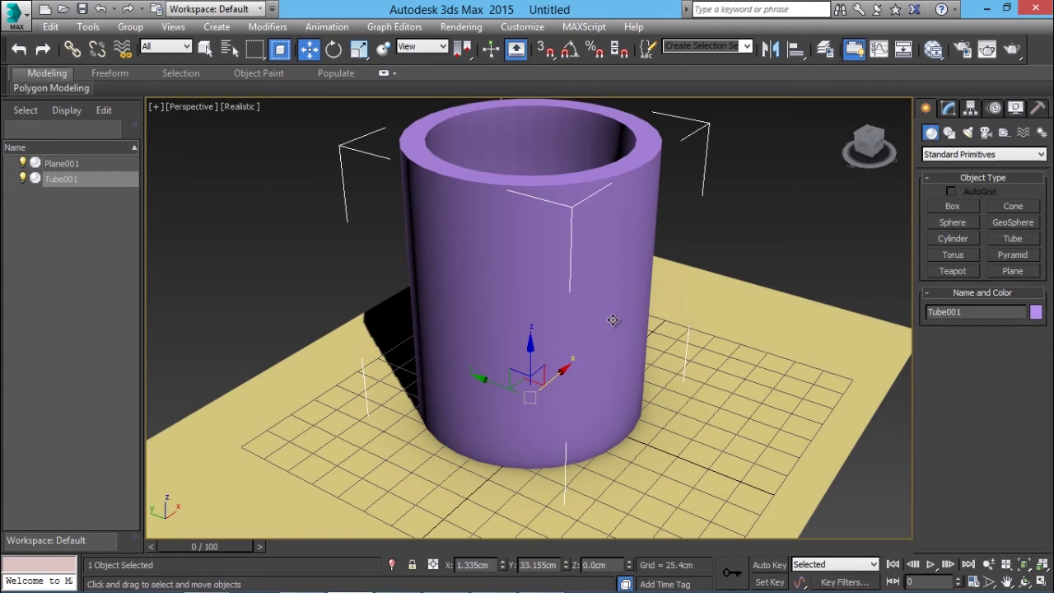
- Open and close the Move Transform Type-In, then bring up the Customize menu
right_click(307, 51)
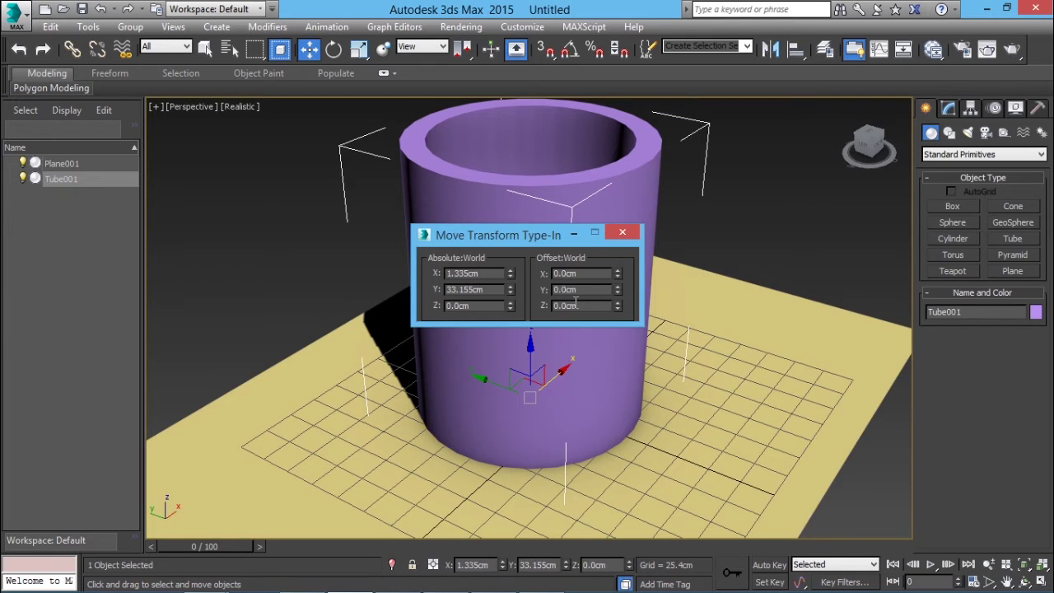
left_click(622, 231)
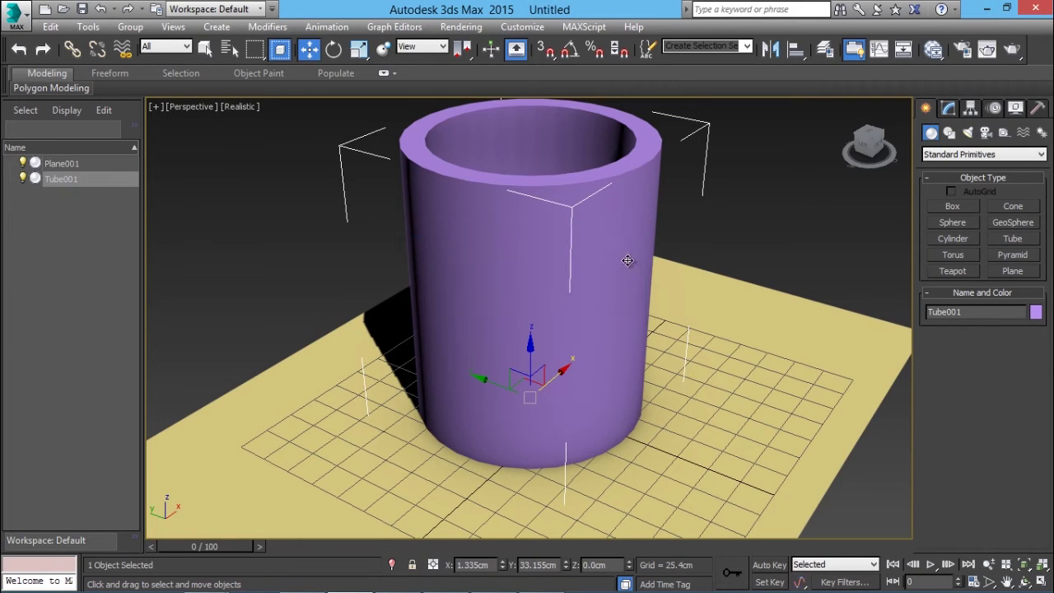
left_click(523, 27)
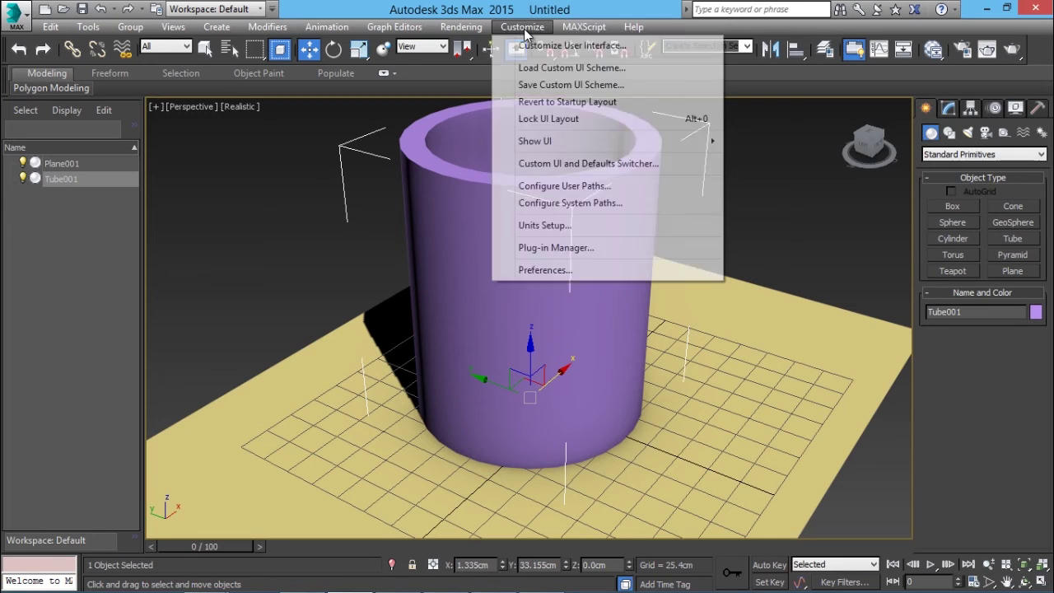
- In Units Setup, review US Standard, Custom and Generic Units, then reselect Metric Centimeters
left_click(545, 224)
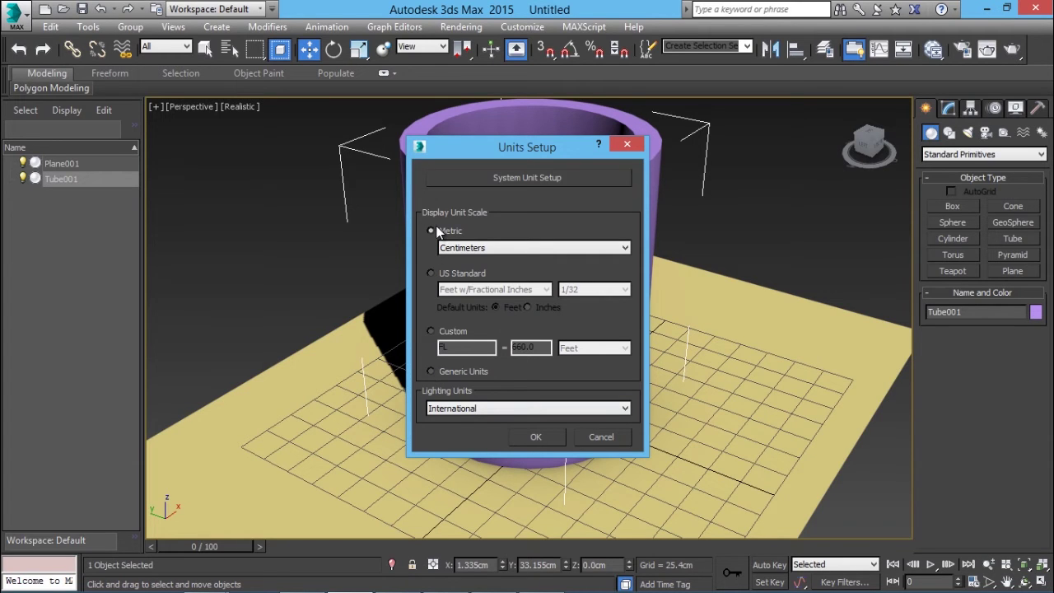
left_click(491, 246)
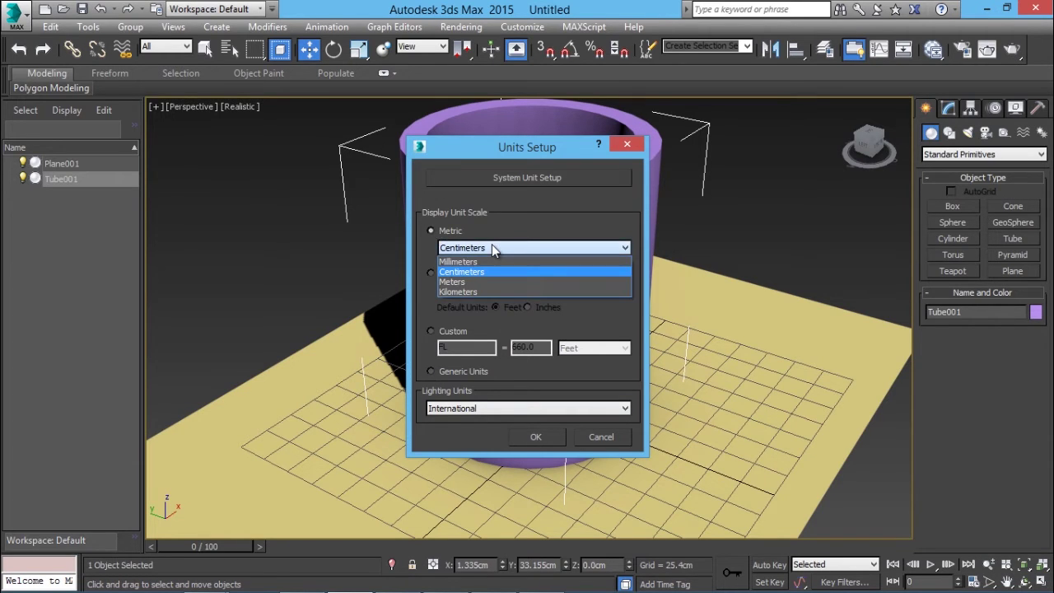
left_click(491, 245)
left_click(443, 274)
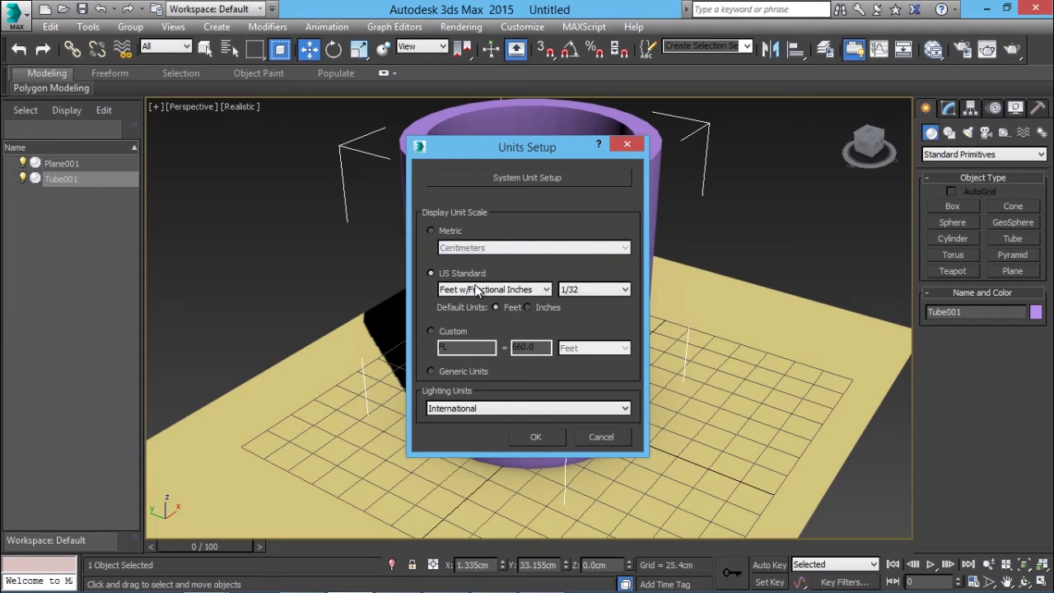
left_click(481, 289)
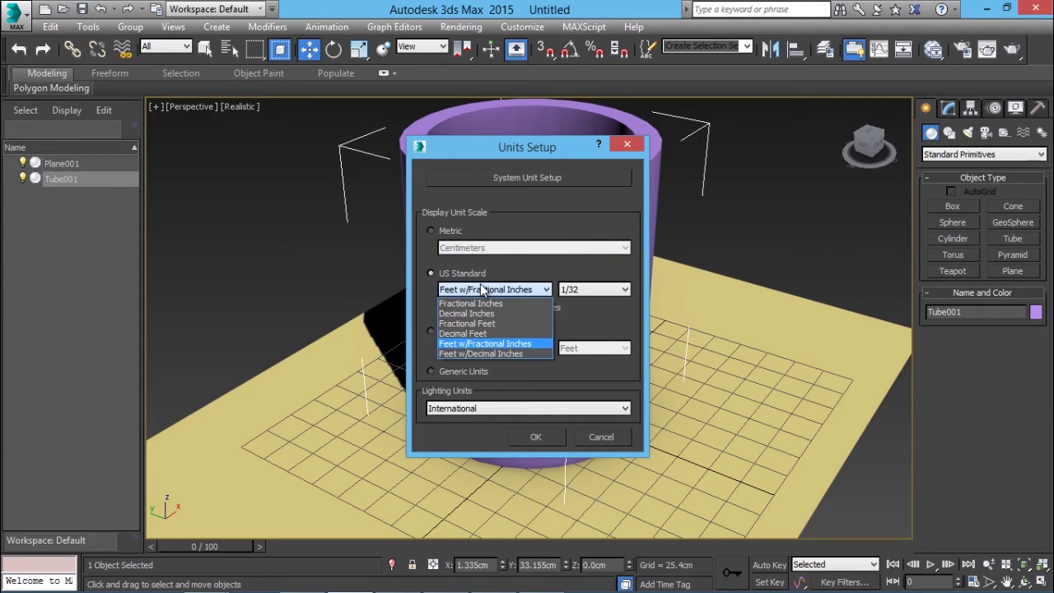
left_click(481, 289)
left_click(432, 330)
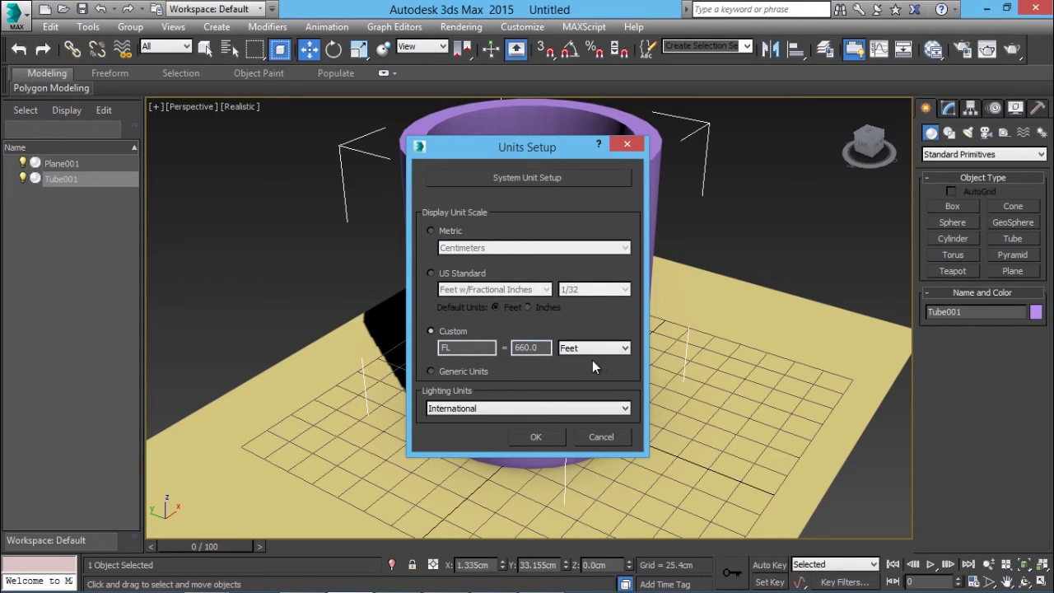
left_click(431, 371)
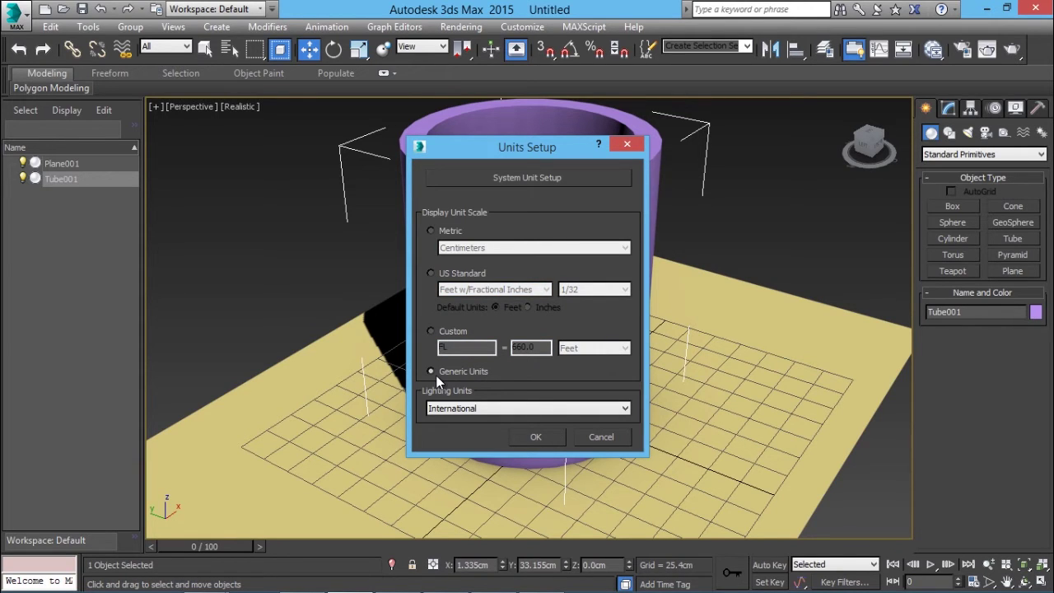
left_click(431, 231)
- Confirm the units, then offset Tube001 by 50 cm along X in the Move Type-In
left_click(535, 437)
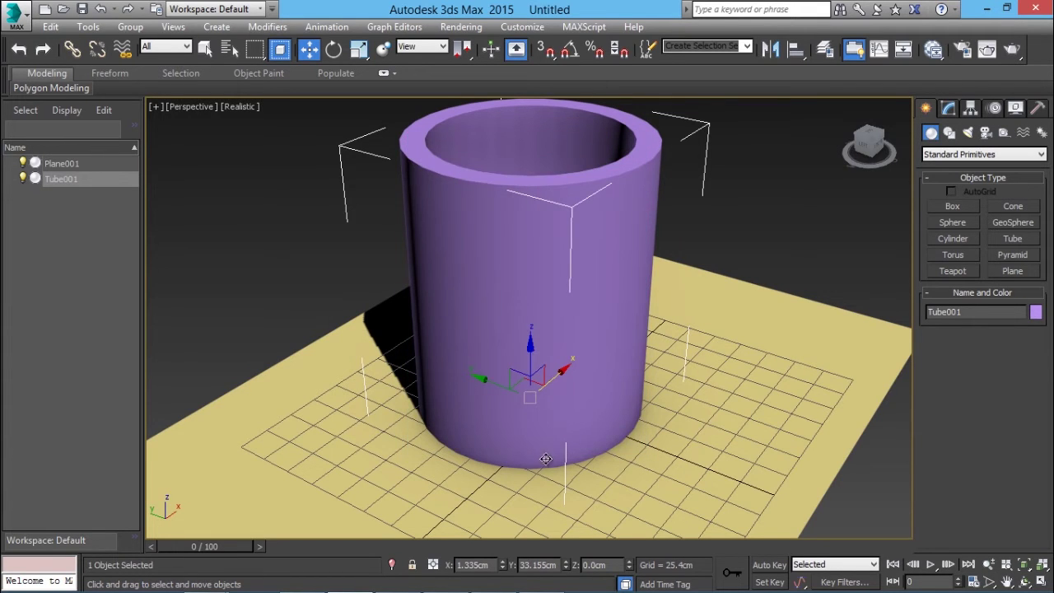
right_click(310, 51)
left_click_drag(491, 235, 192, 188)
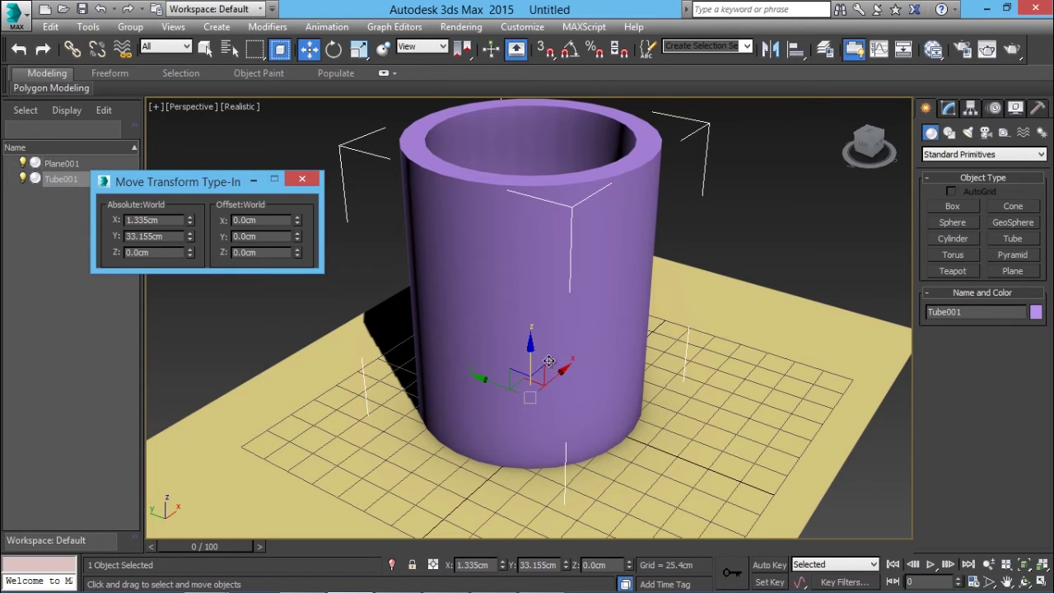
double_click(245, 220)
type("50")
key("Return")
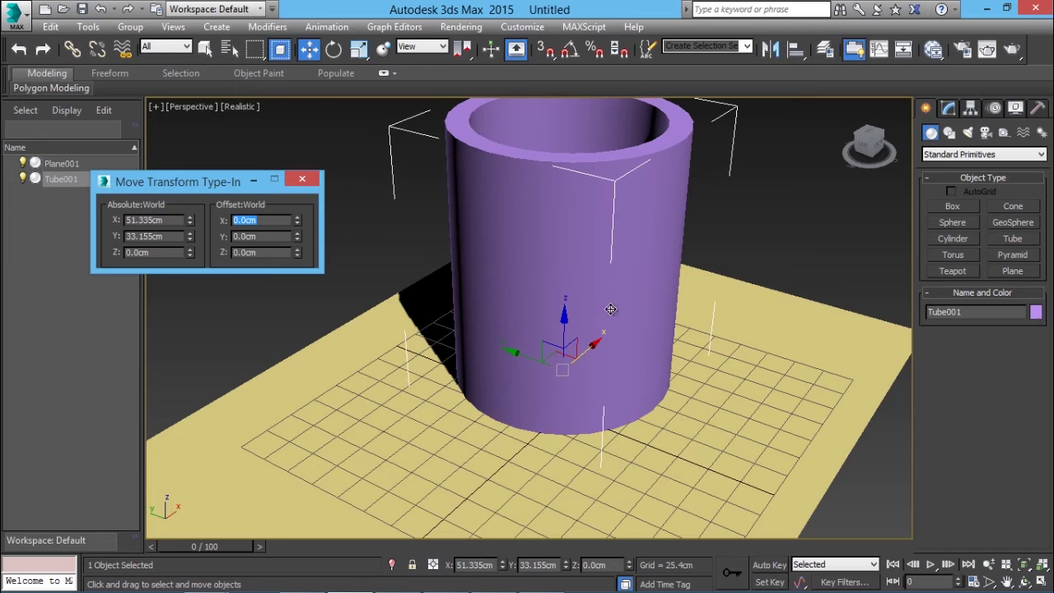
left_click(270, 237)
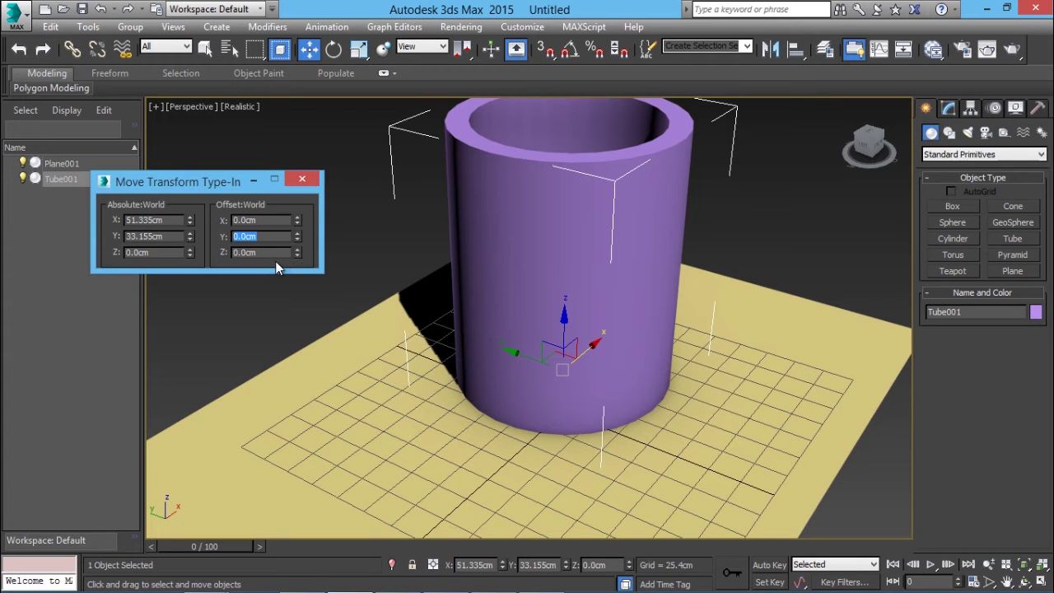
left_click(302, 179)
left_click(333, 49)
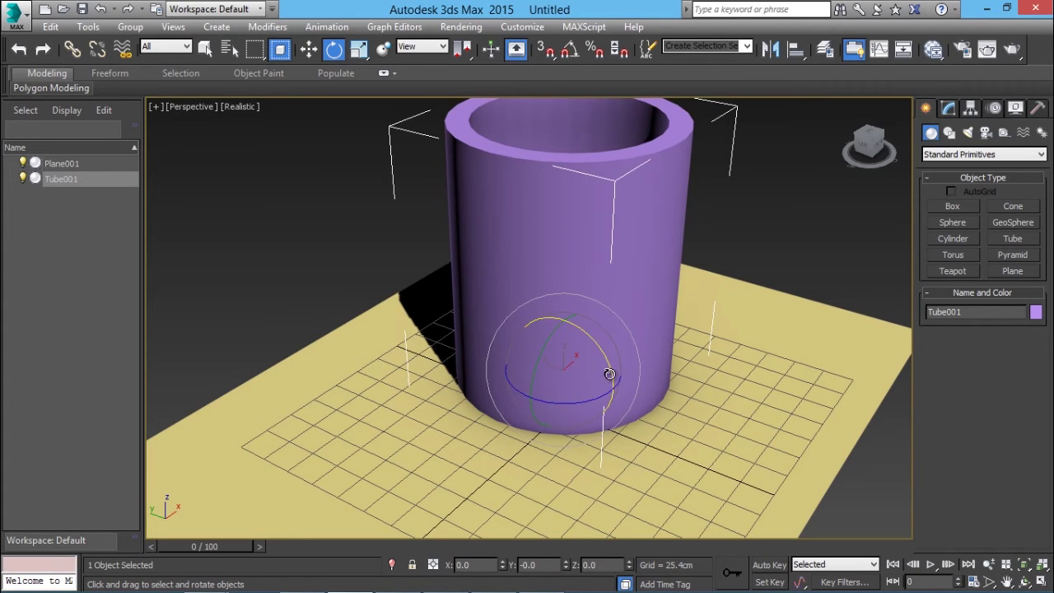
- Tilt the tube around X as a trial, then cancel so it stands upright
left_click_drag(609, 374, 715, 395)
right_click(549, 334)
right_click(715, 395)
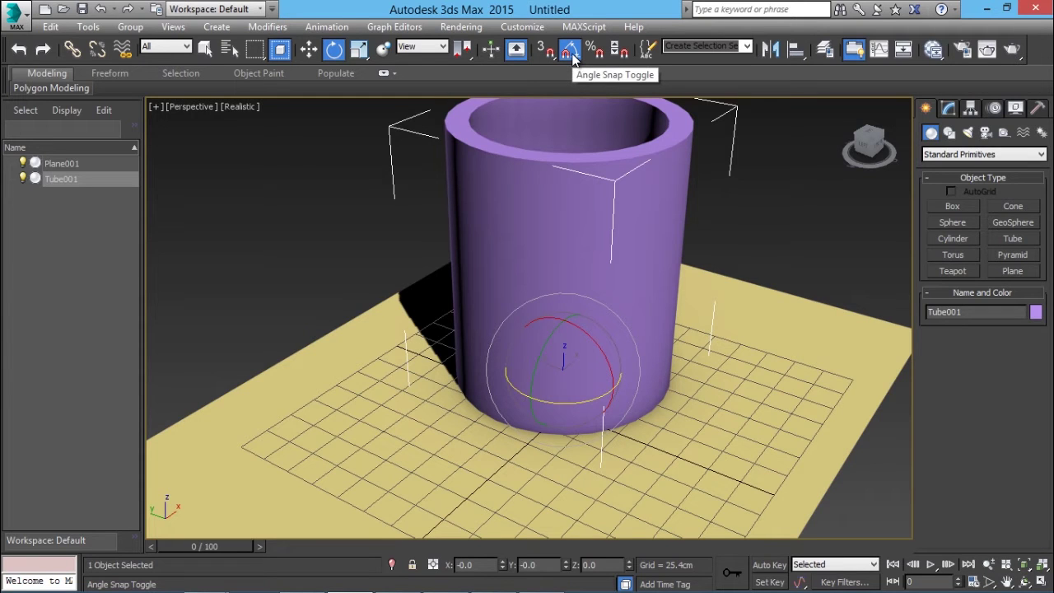
- Turn on Angle Snap, test and cancel a snapped tilt, and open the 5.0° snap options
left_click(570, 51)
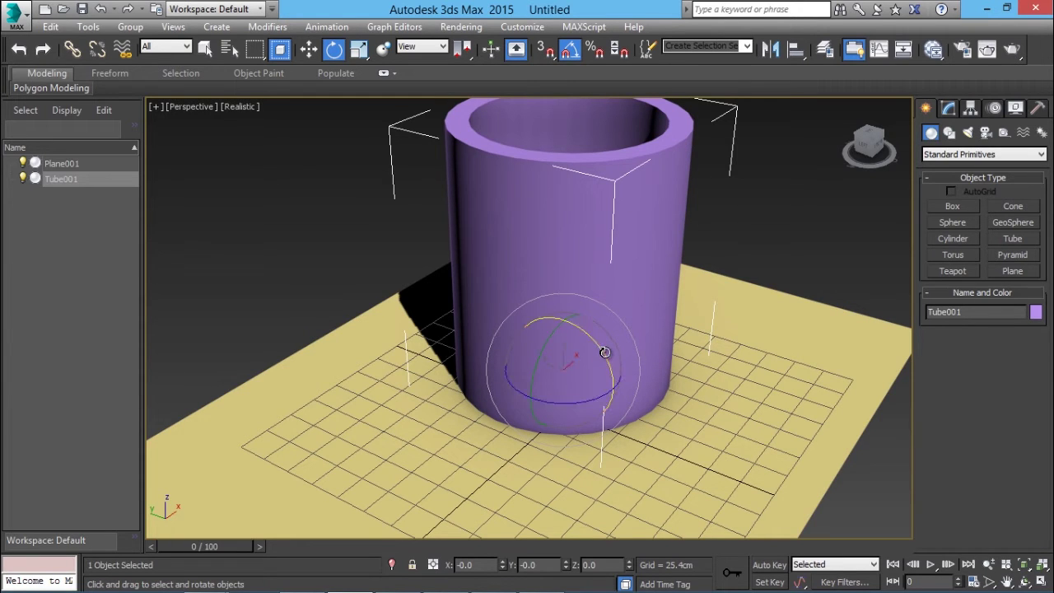
mouse_move(604, 351)
left_mouse_down()
mouse_move(584, 335)
mouse_move(603, 370)
left_mouse_up()
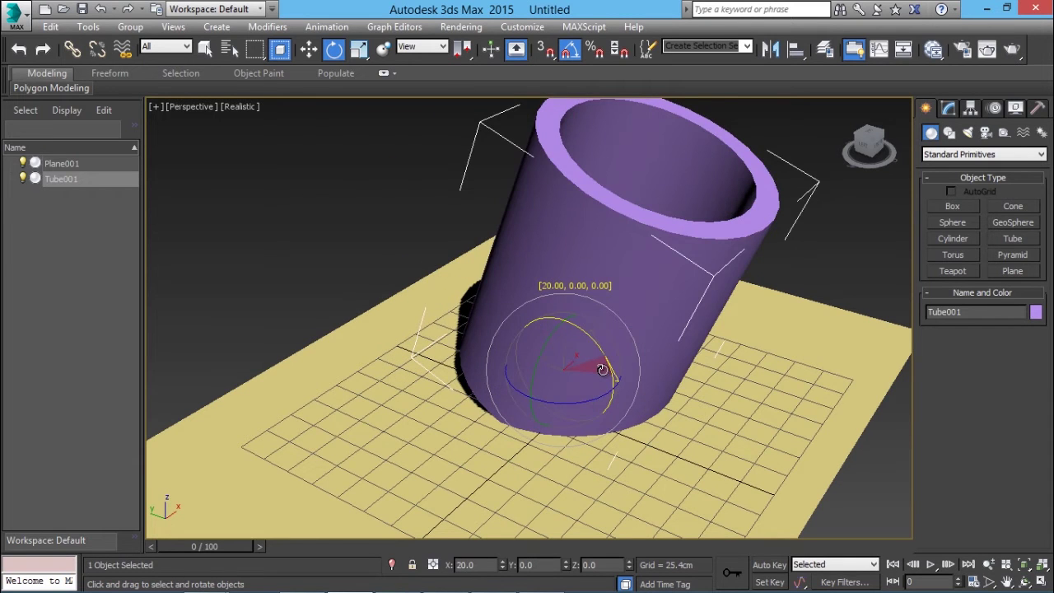
right_click(602, 369)
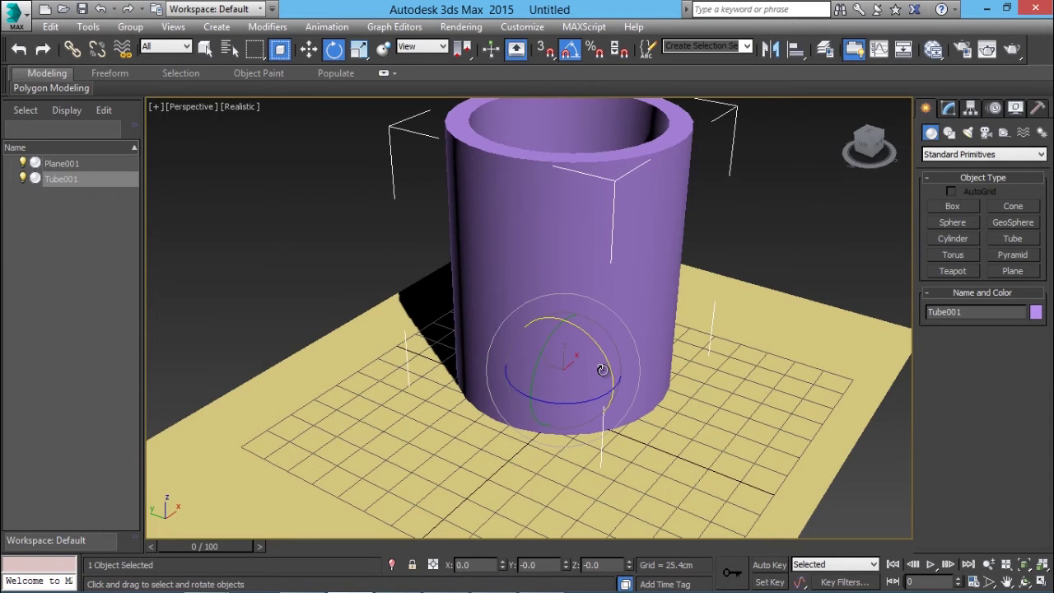
right_click(571, 52)
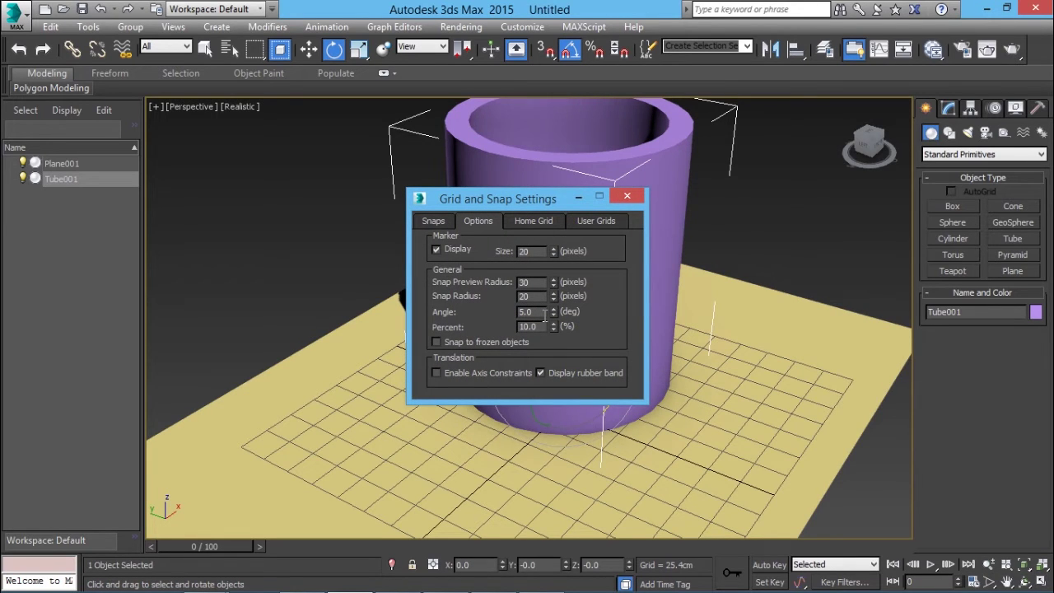
left_click_drag(544, 316, 461, 314)
type("10")
left_click(638, 197)
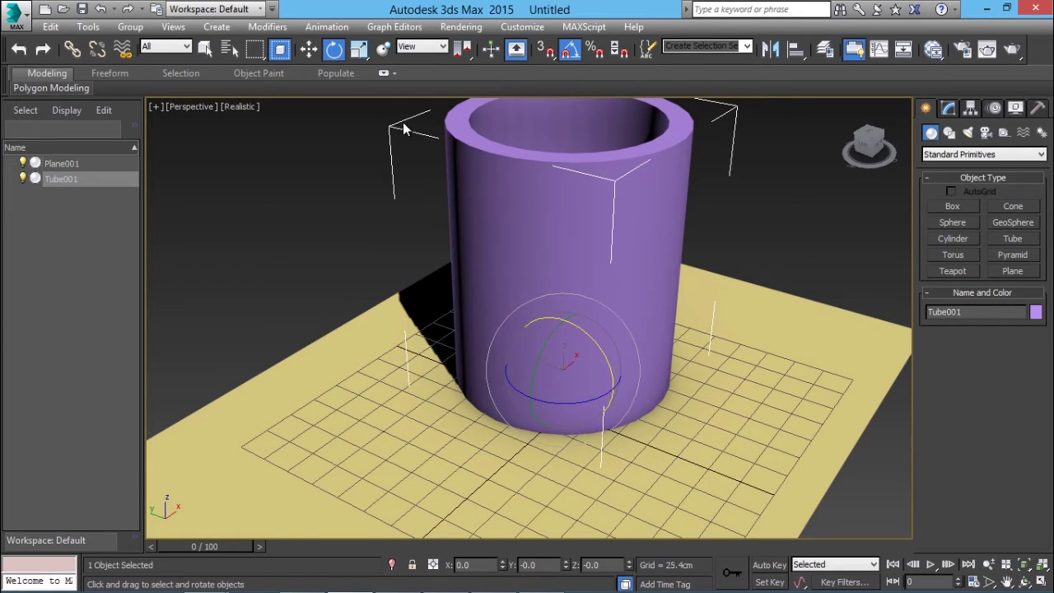
mouse_move(595, 348)
left_mouse_down()
mouse_move(610, 383)
mouse_move(610, 358)
left_mouse_up()
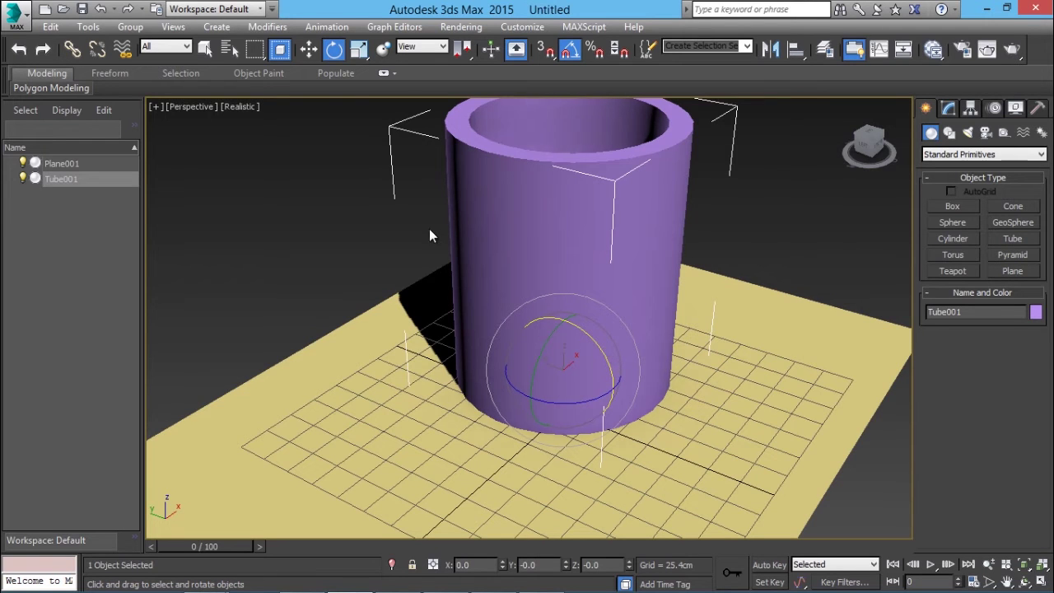
right_click(333, 50)
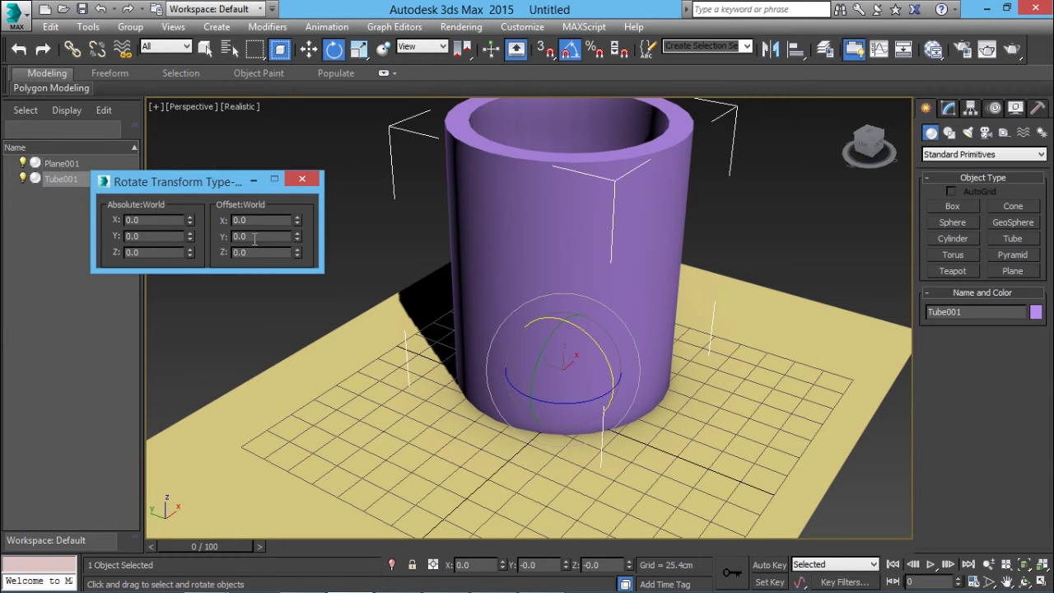
left_click_drag(256, 238, 193, 236)
type("45")
key("Return")
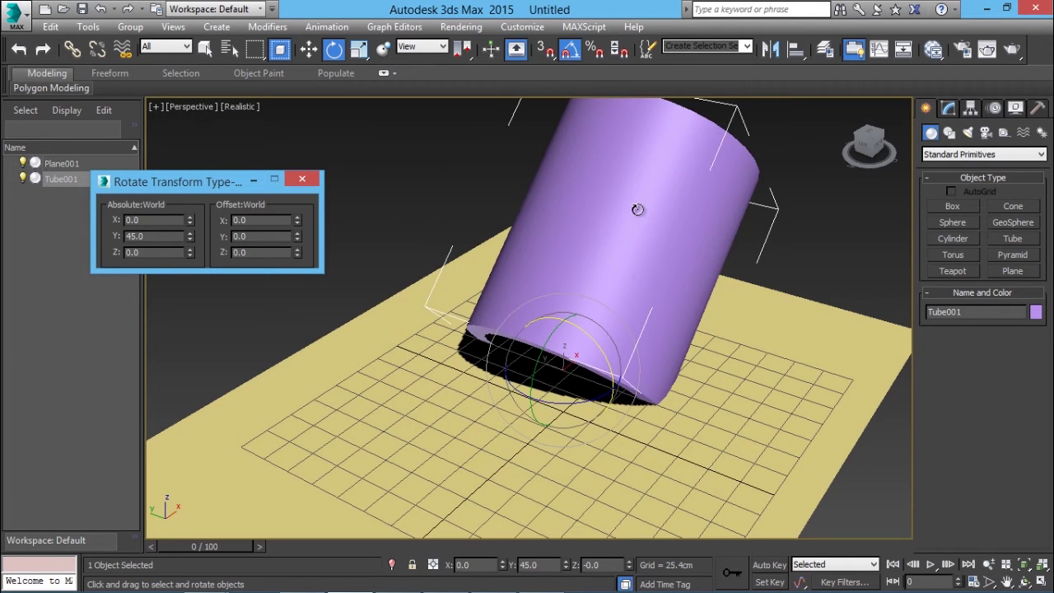
left_click(301, 181)
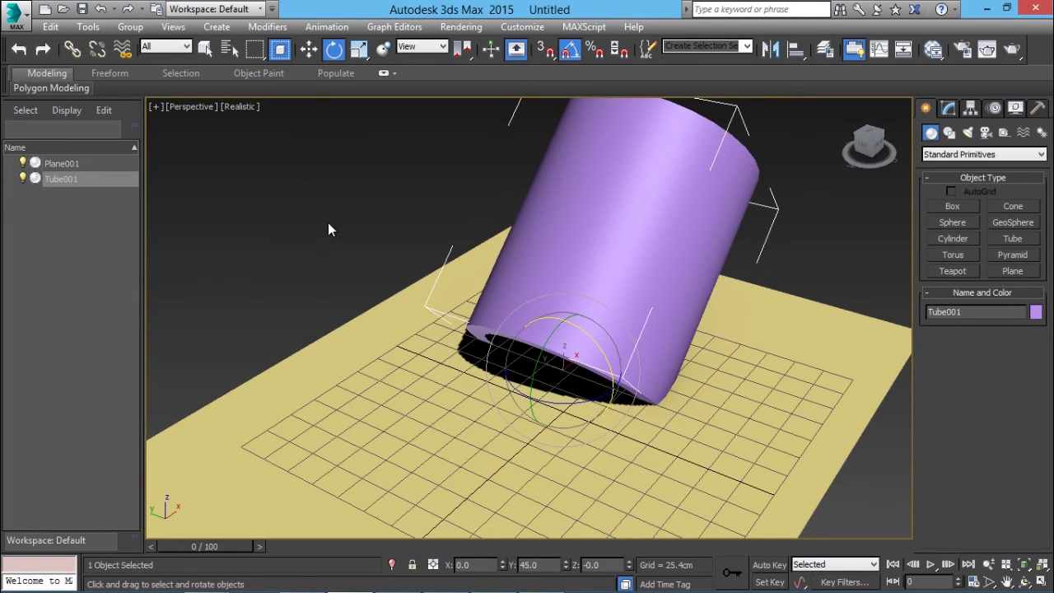
key("ctrl+z")
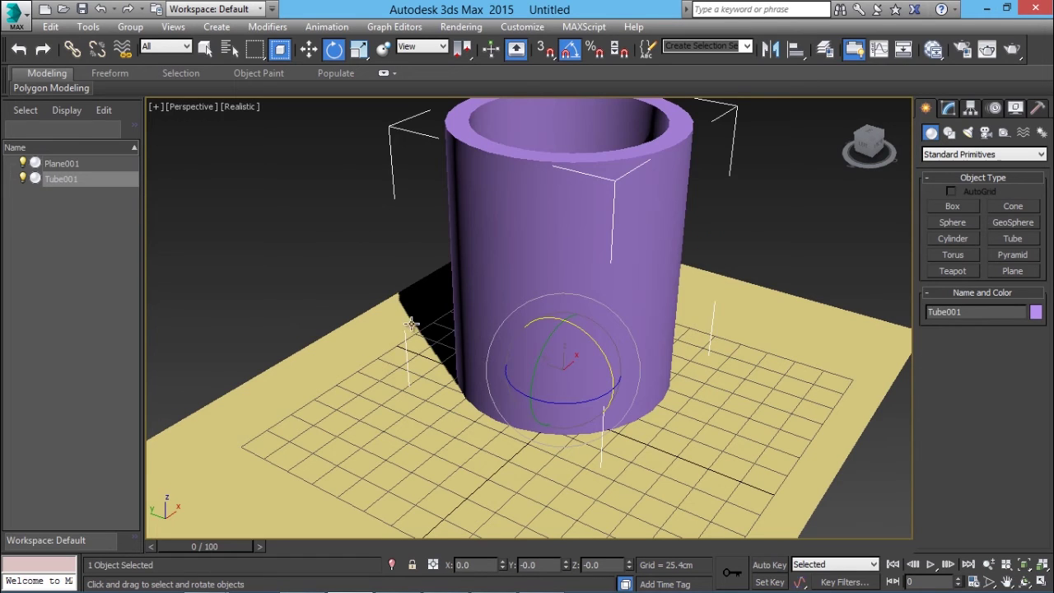
- Try enlarging the tube with Uniform Scale, then cancel back to original size
left_click(359, 51)
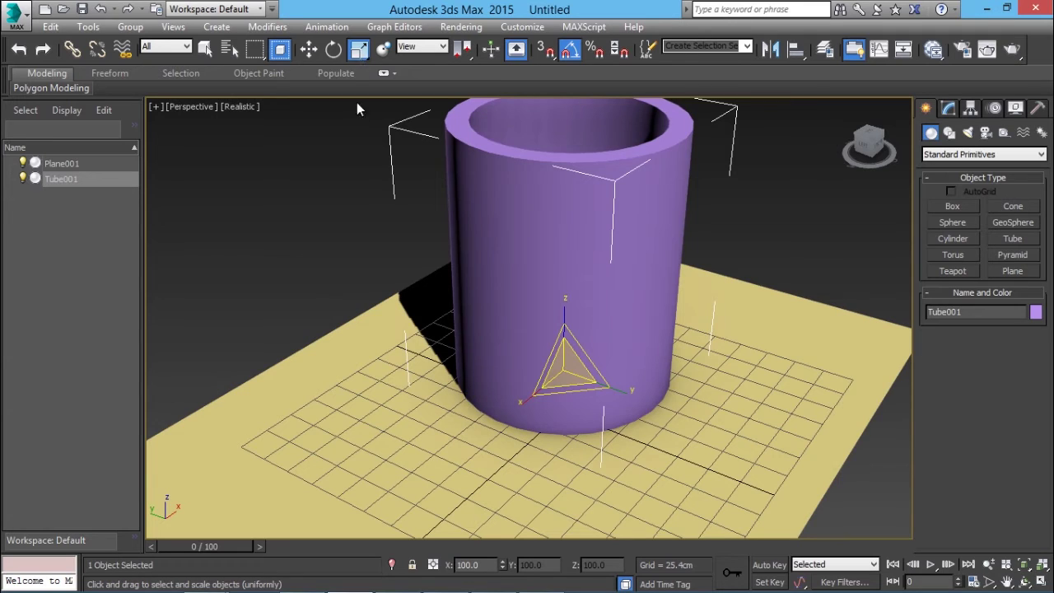
left_click(361, 53)
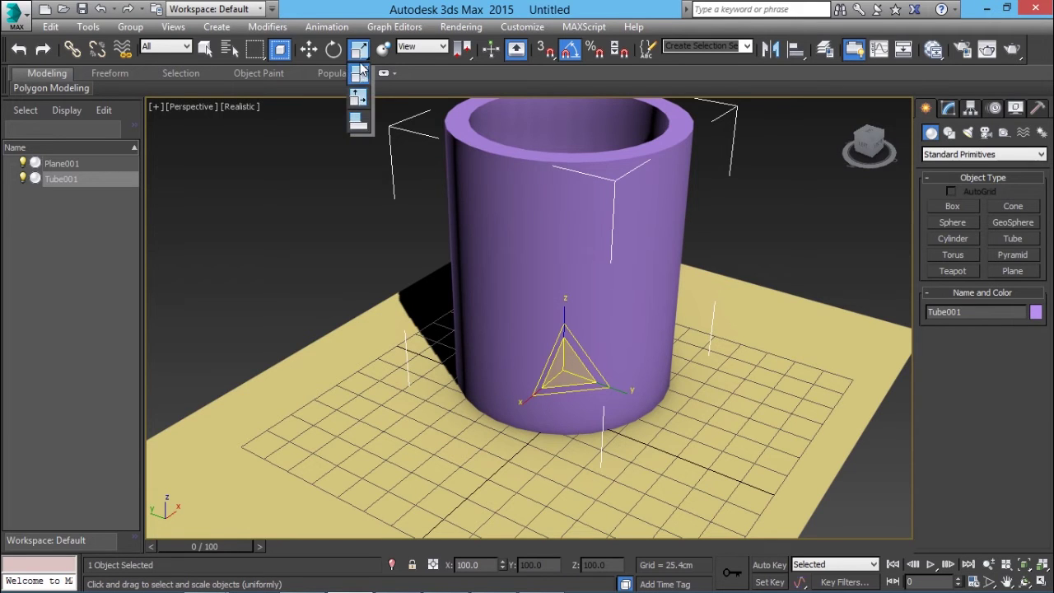
left_click(360, 56)
left_click_drag(567, 369, 612, 404)
right_click(609, 404)
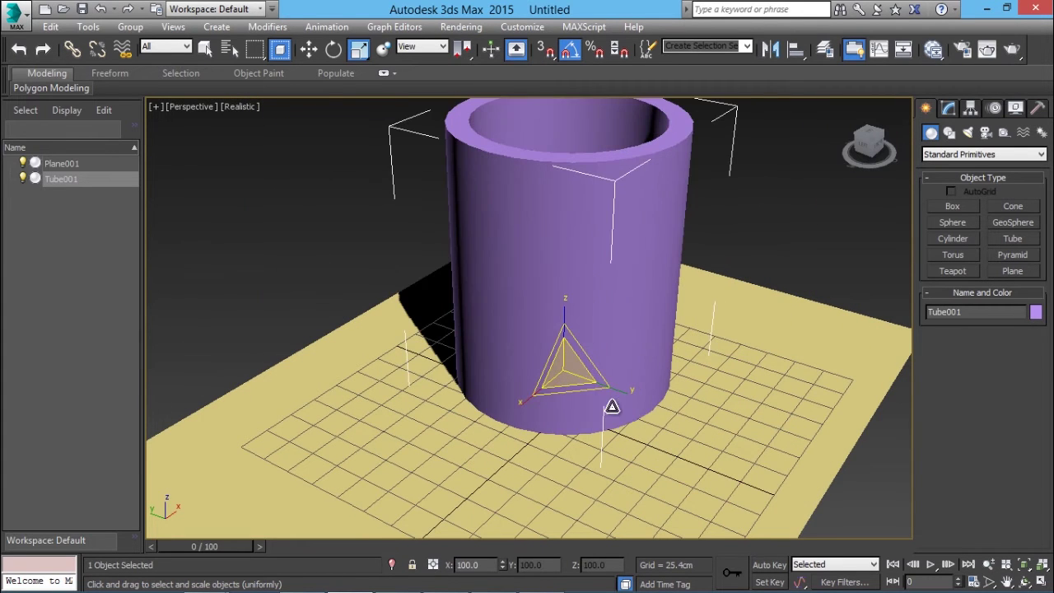
- Try flattening the tube with Non-uniform Scale, then cancel to restore its proportions
left_click_drag(359, 51, 361, 73)
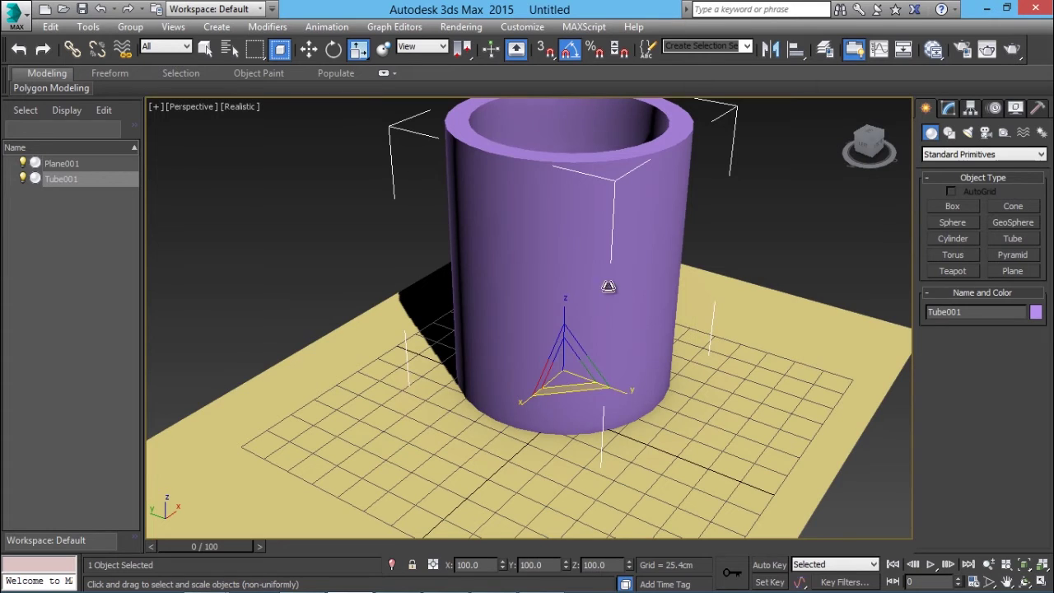
left_click_drag(567, 313, 601, 384)
right_click(584, 378)
right_click(601, 383)
- Try squashing the tube shorter and wider with Squash, then cancel it
left_click_drag(356, 51, 360, 128)
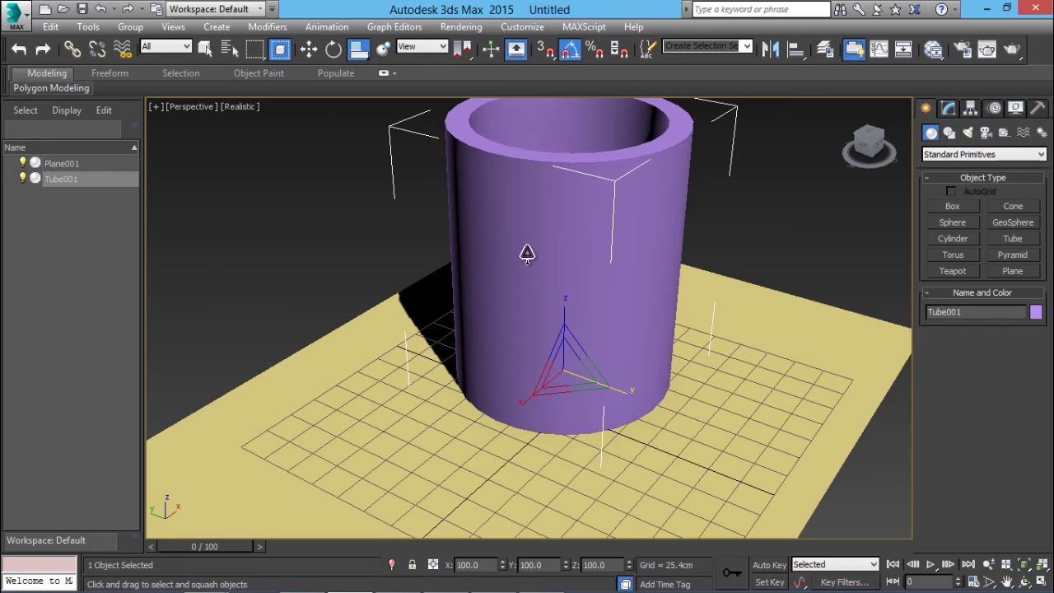
right_click(566, 304)
right_click(568, 307)
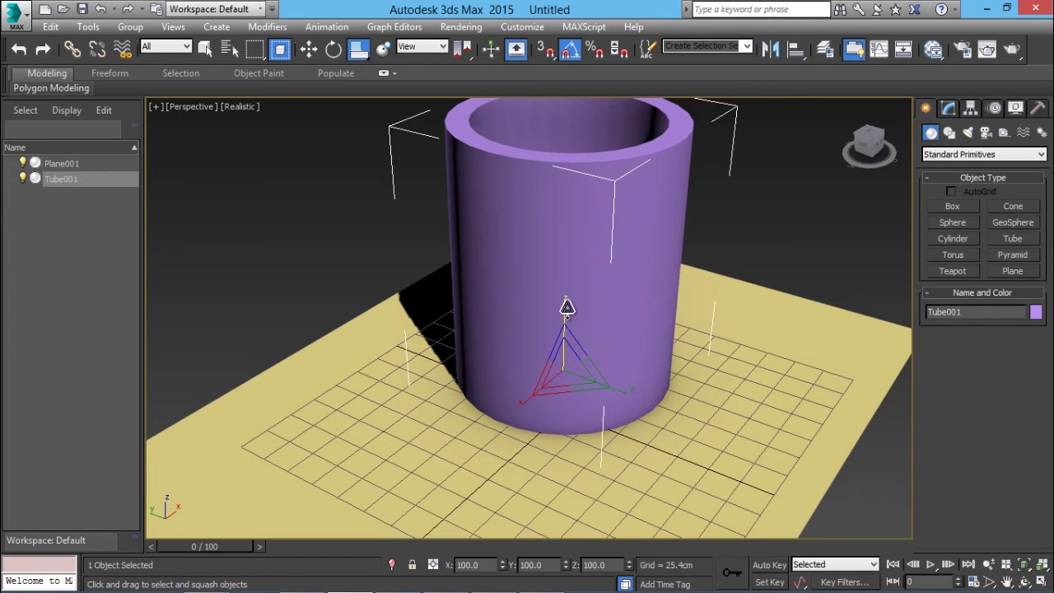
left_click_drag(565, 308, 590, 354)
right_click(590, 348)
- Return to Uniform Scale, turn Percent Snap on and Angle Snap off
left_click_drag(359, 51, 360, 73)
left_click(595, 52)
left_click(573, 54)
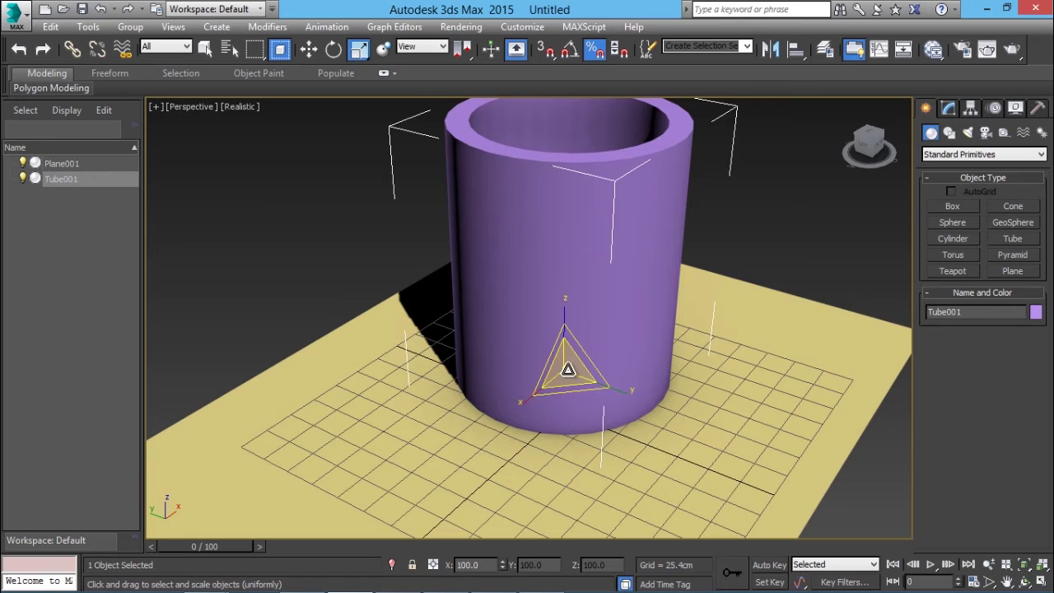
right_click(596, 51)
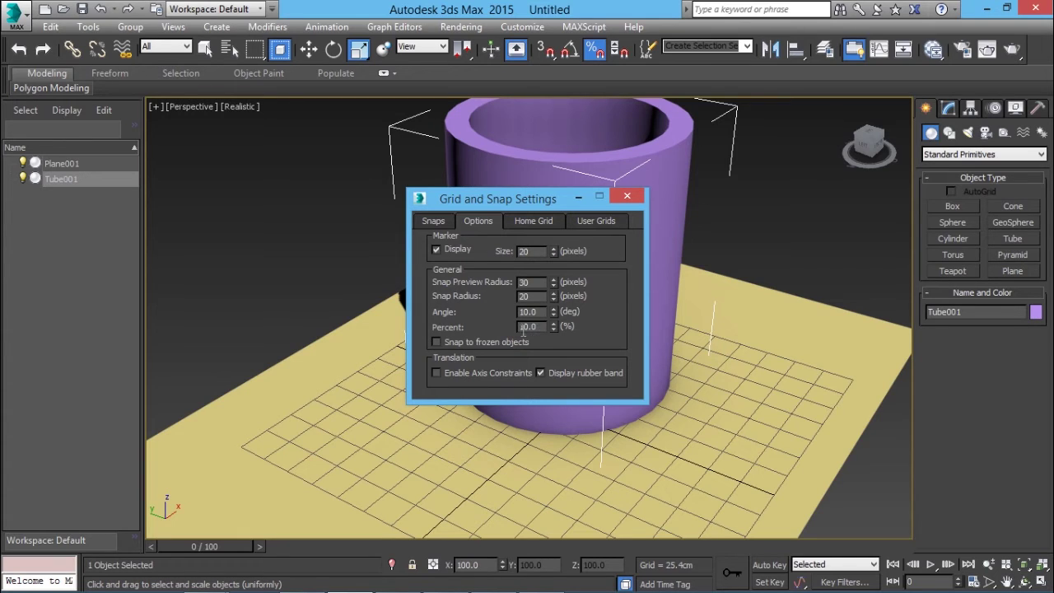
left_click(628, 196)
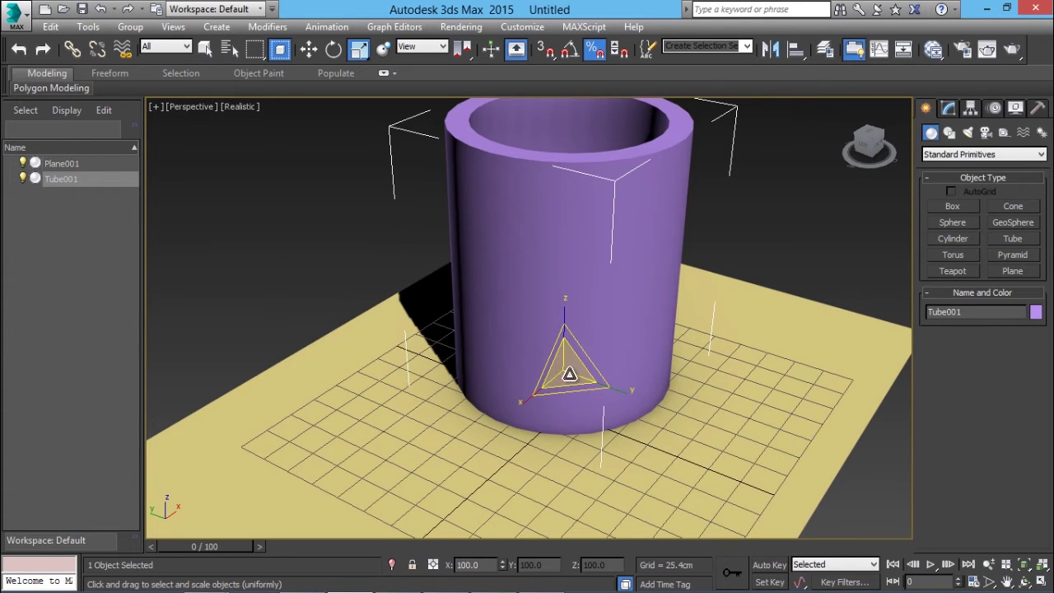
left_click(595, 49)
left_click_drag(567, 366, 594, 373)
- Switch to the four-viewport layout and activate the Front and Top views
key("alt+w")
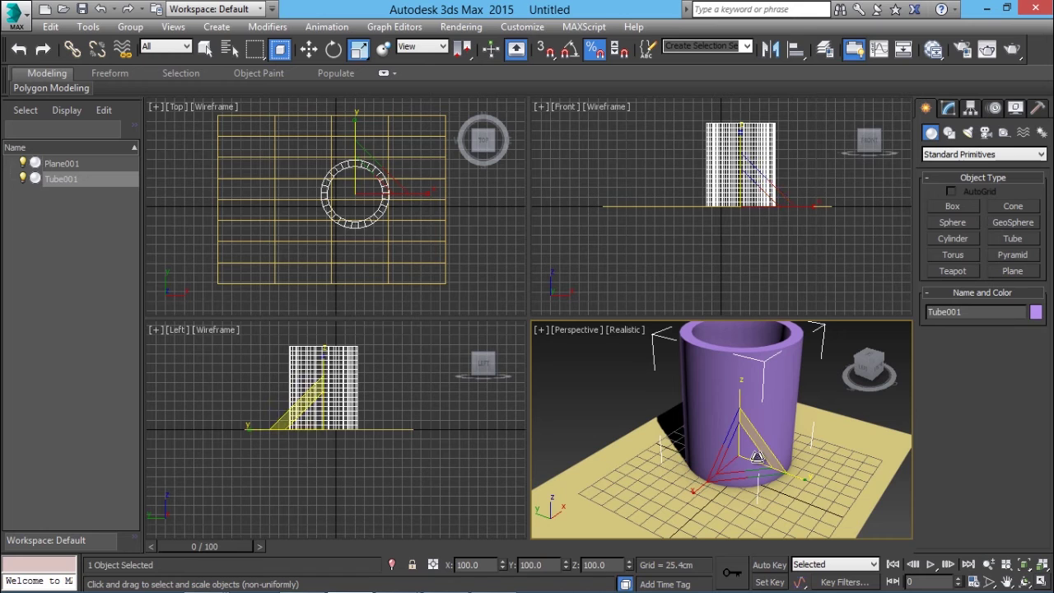
right_click(716, 241)
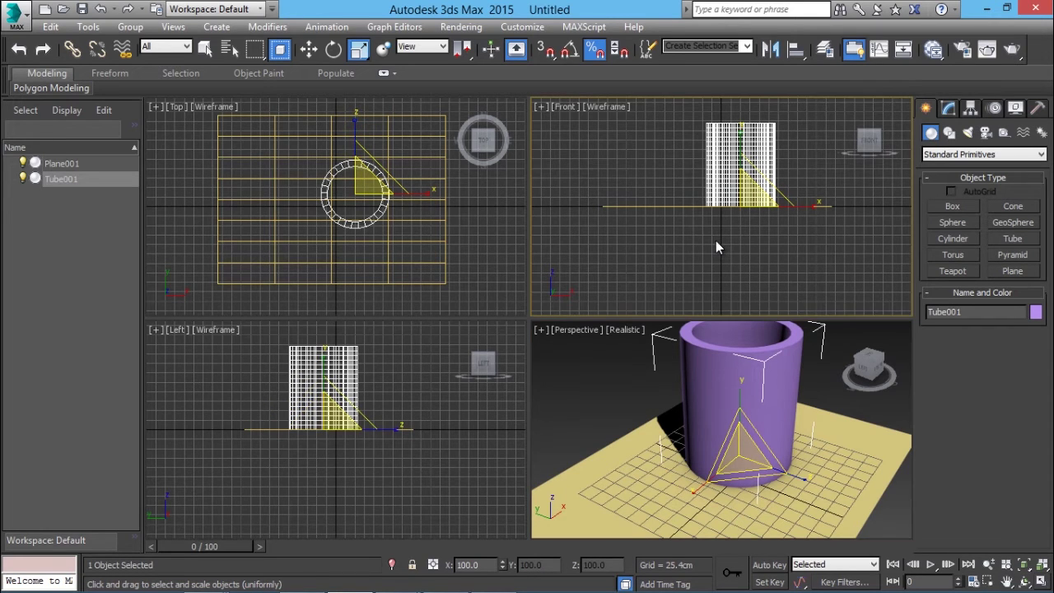
scroll(802, 136, "up", 2)
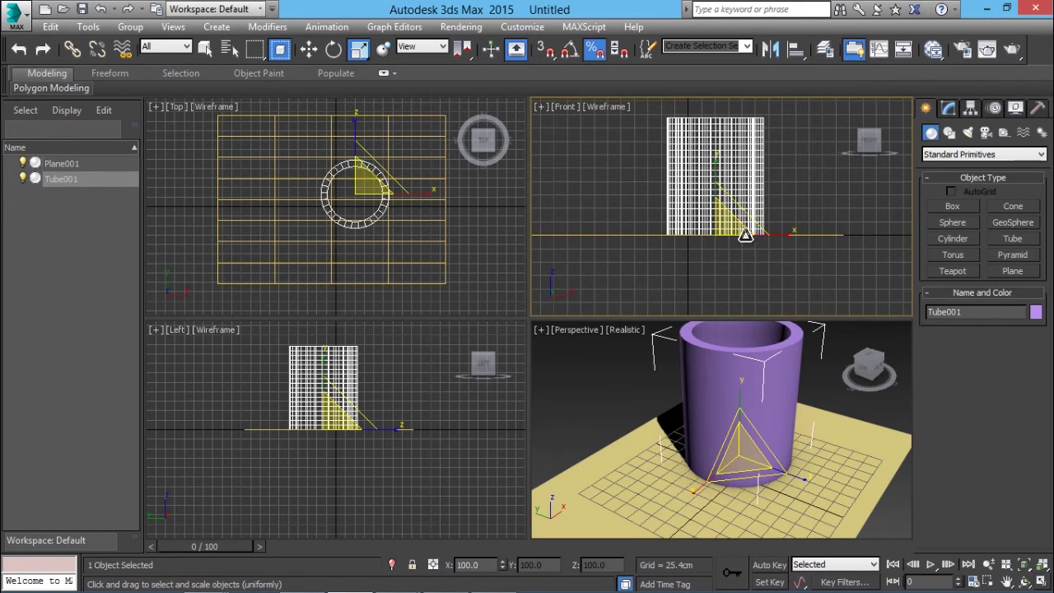
right_click(508, 247)
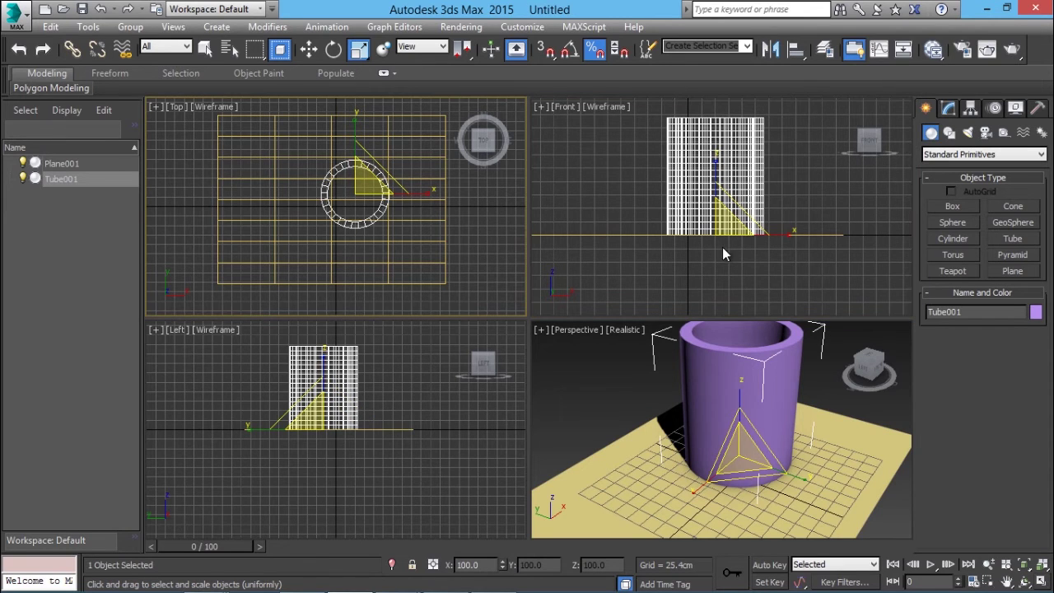
right_click(465, 249)
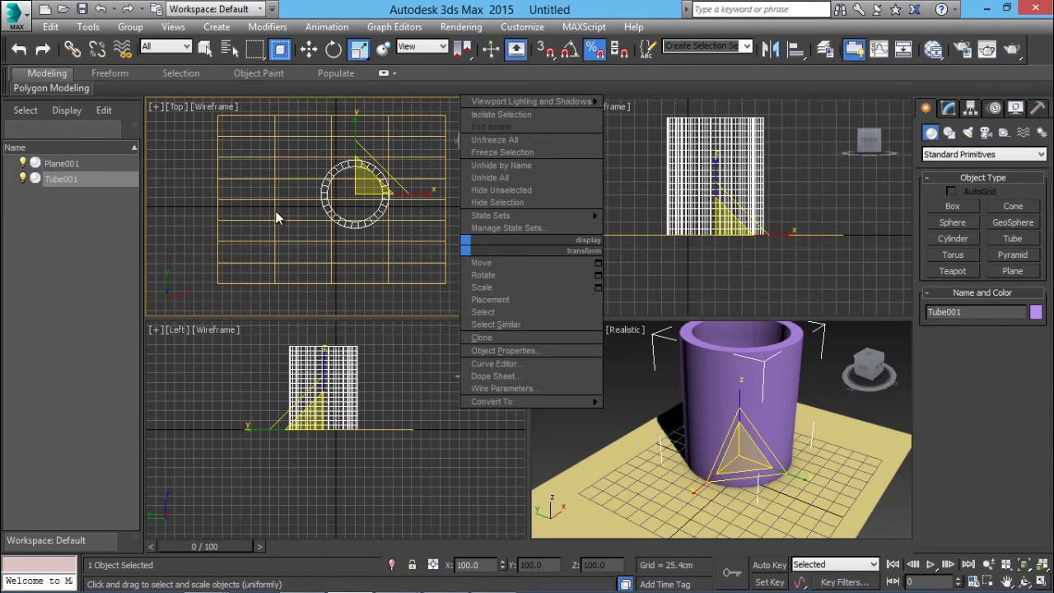
left_click(215, 214)
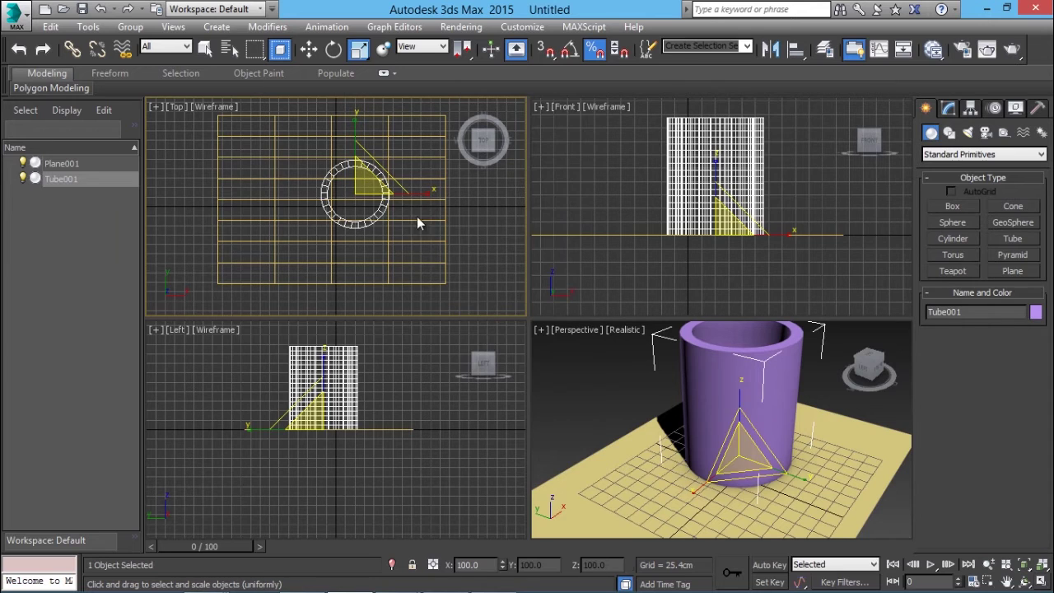
- Activate the Left and Perspective views, then orbit the Front view to a tilted angle
right_click(405, 385)
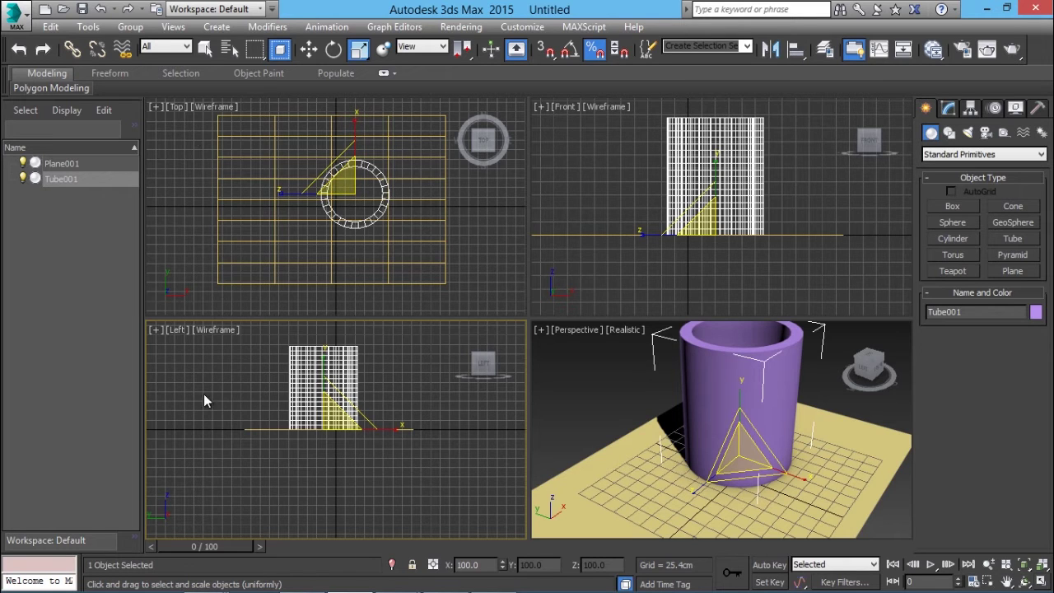
right_click(631, 388)
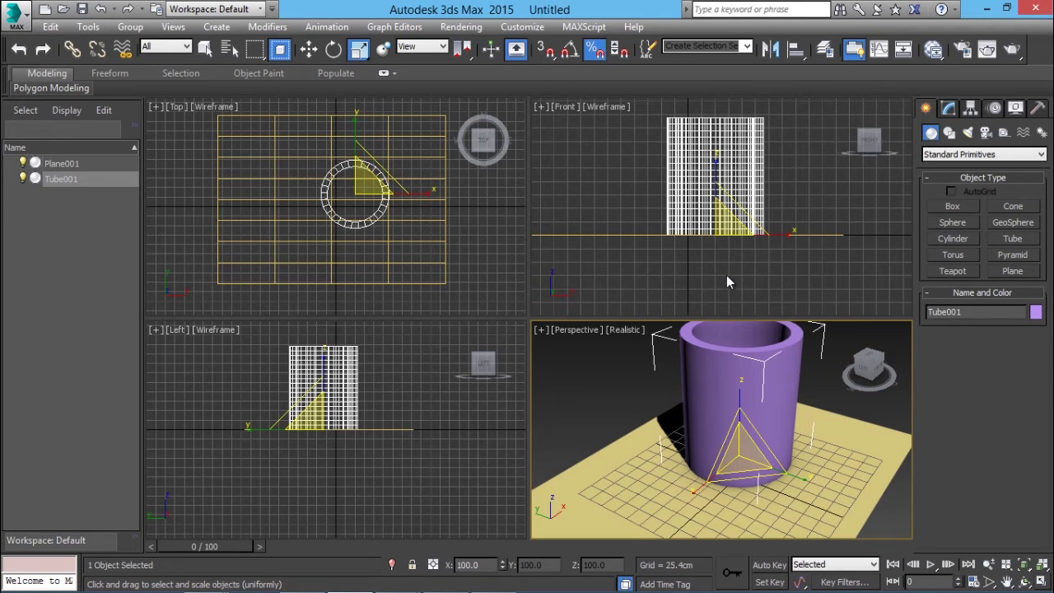
right_click(758, 280)
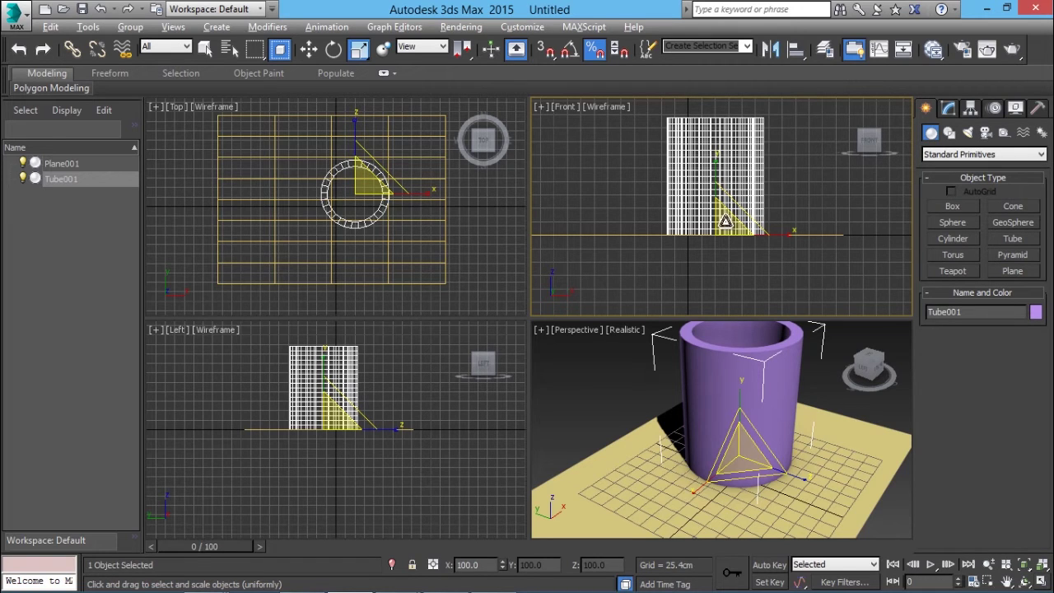
middle_click_drag(725, 221, 803, 201, "alt")
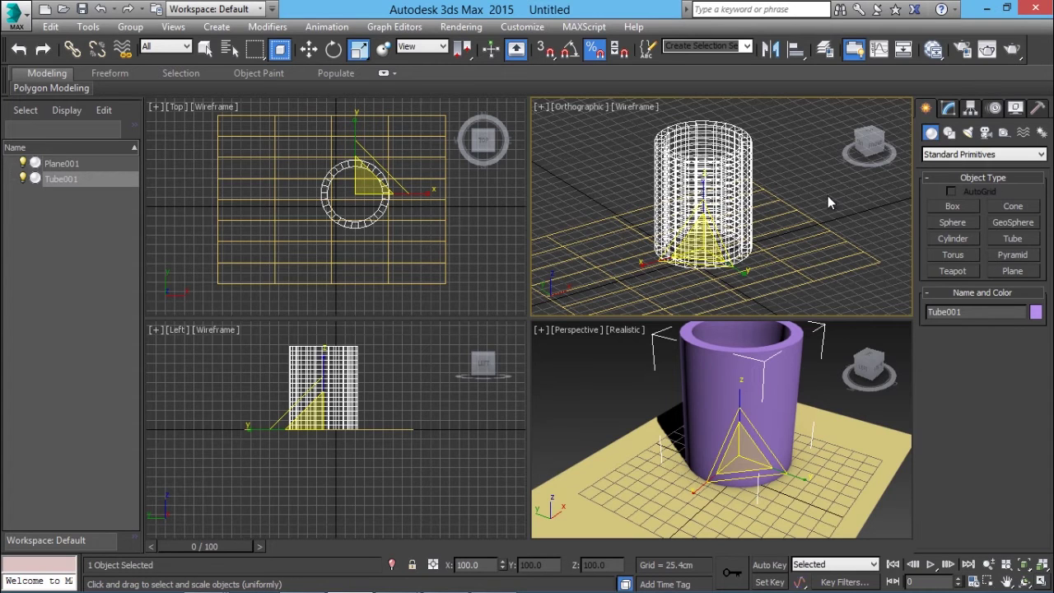
- Deselect the tube, restore the tilted view to straight Front, and activate Left and Top views
key("alt")
left_click(575, 107)
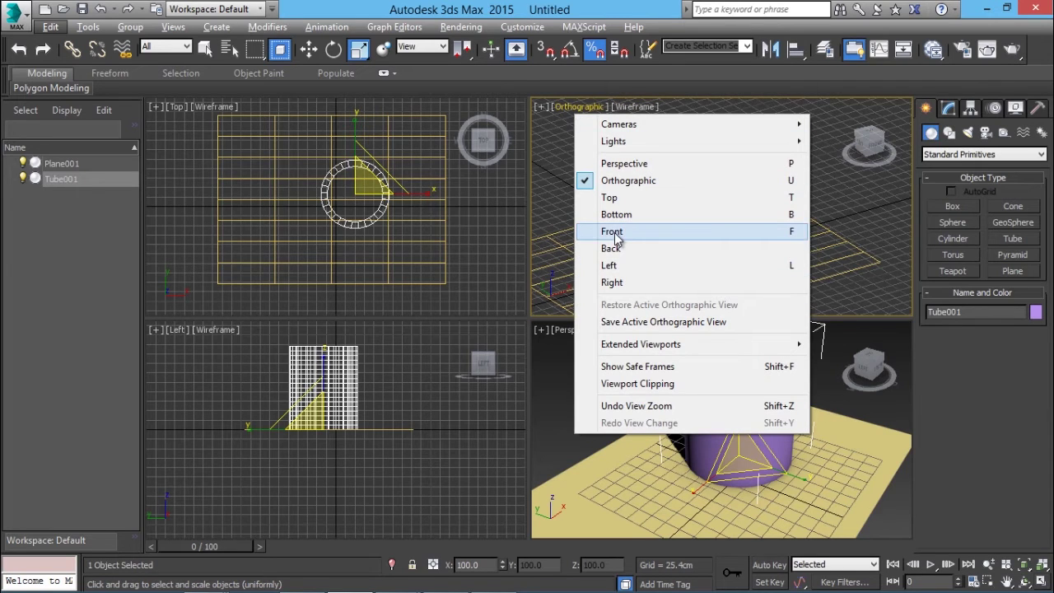
left_click(591, 184)
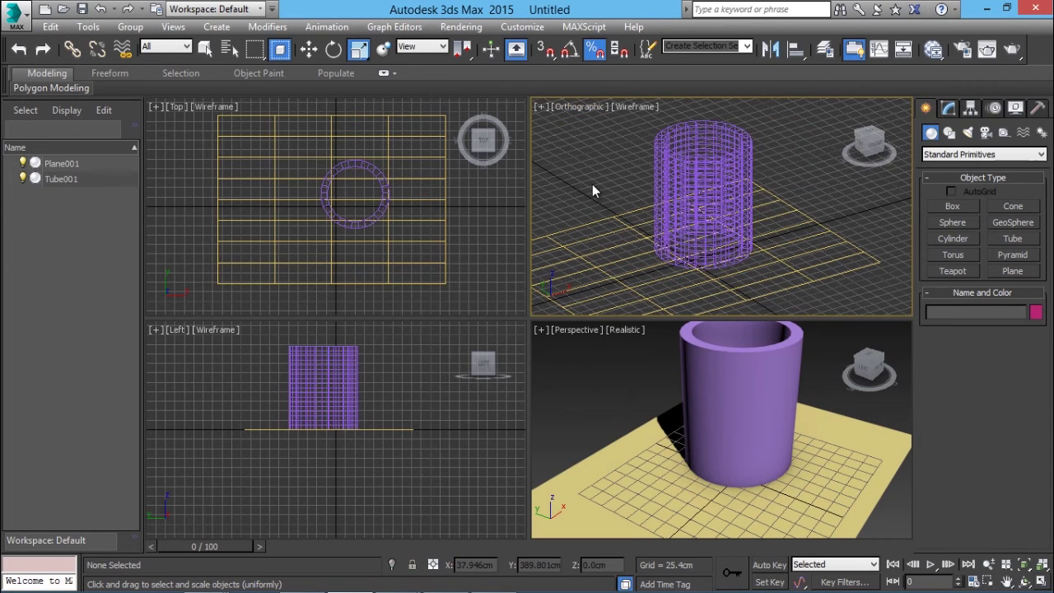
key("f")
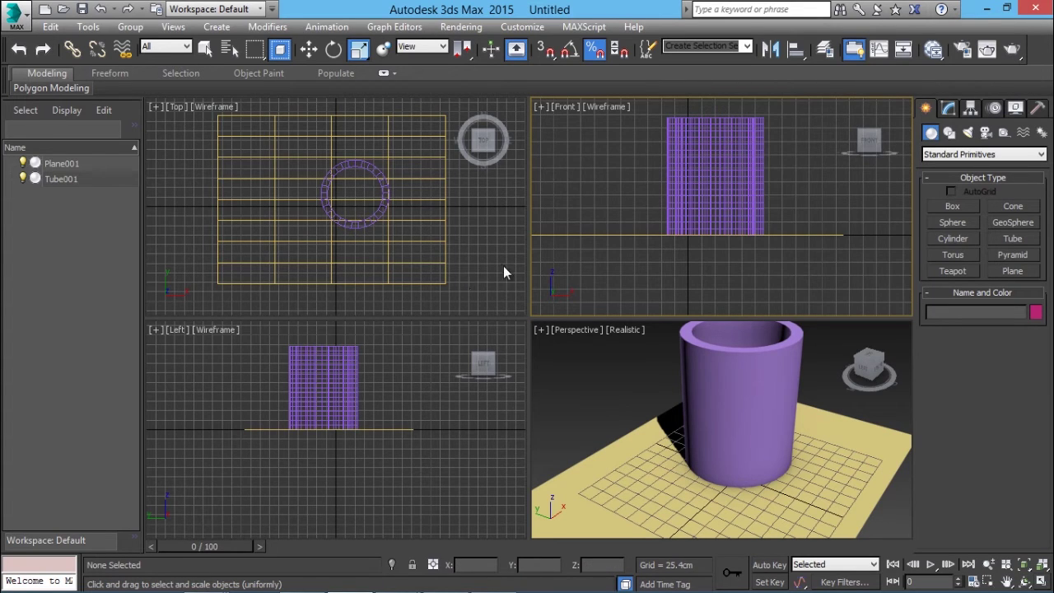
left_click(428, 401)
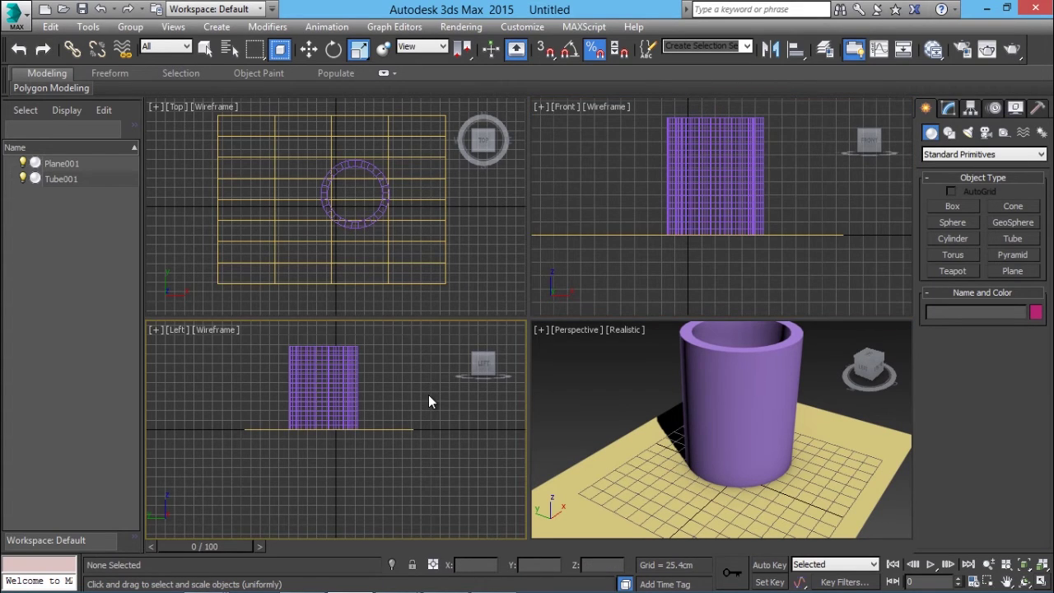
left_click(478, 229)
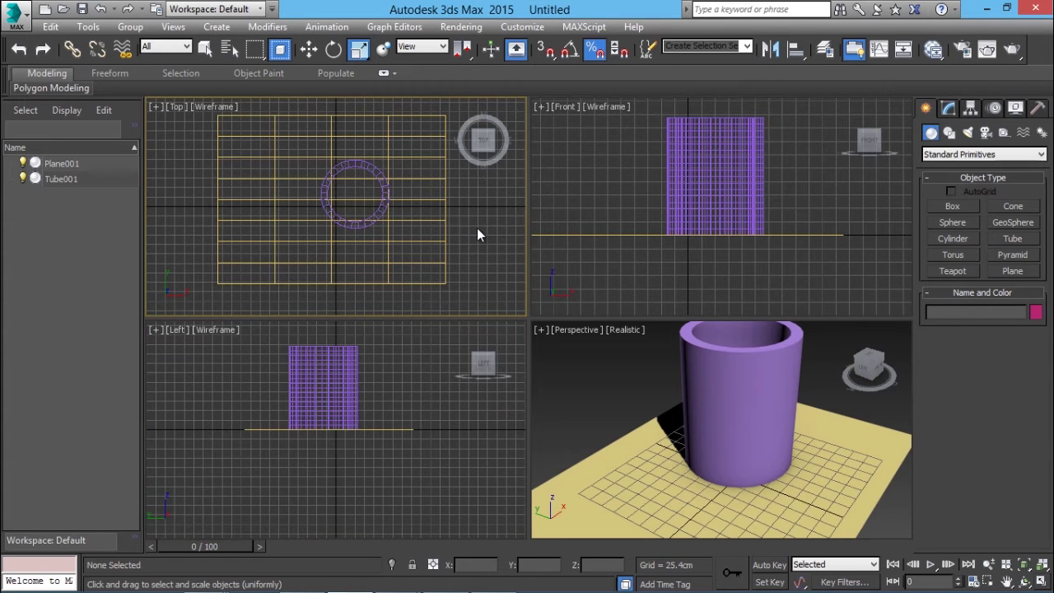
- Maximize the Perspective view, select Tube001, and show its parameters in the Modify panel
left_click(603, 403)
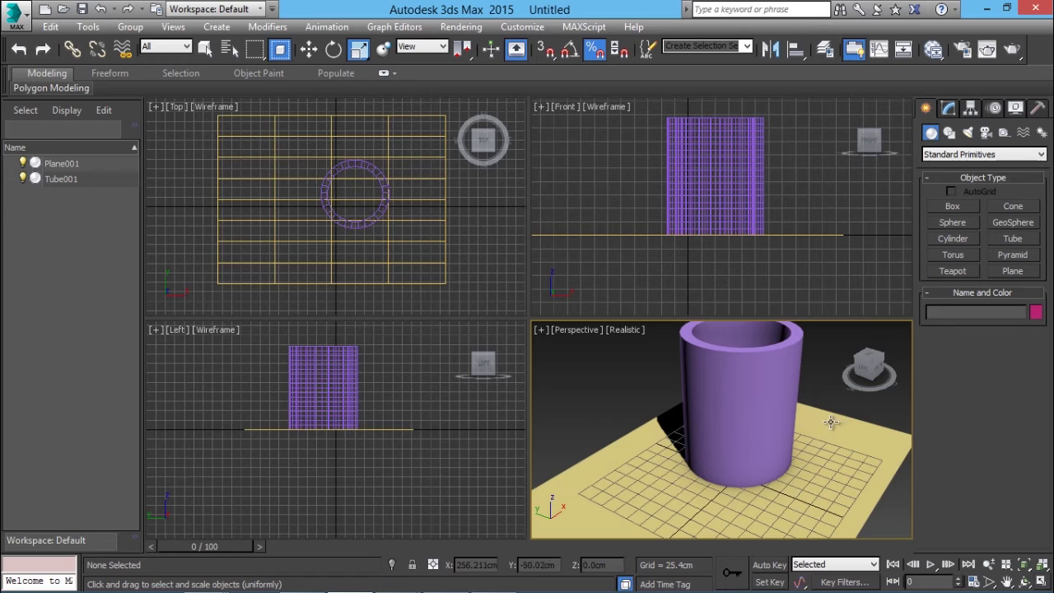
left_click(1042, 581)
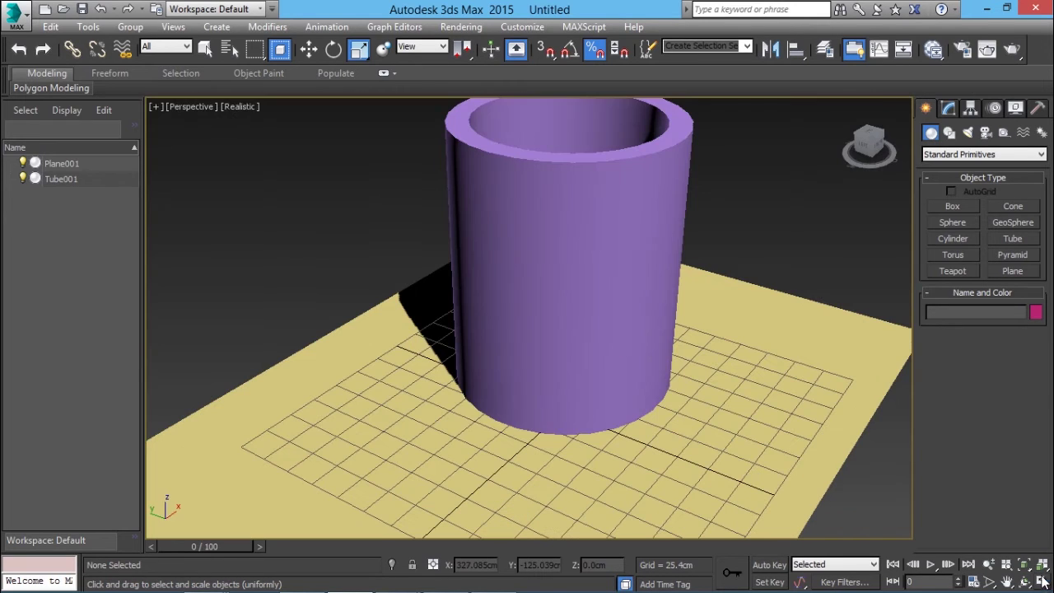
left_click(620, 175)
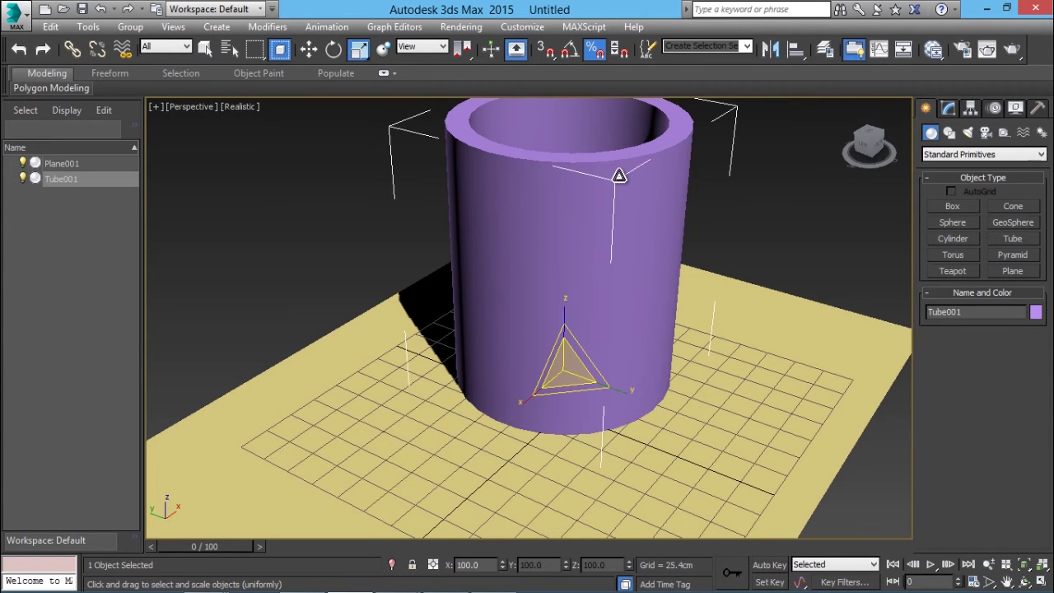
left_click(949, 109)
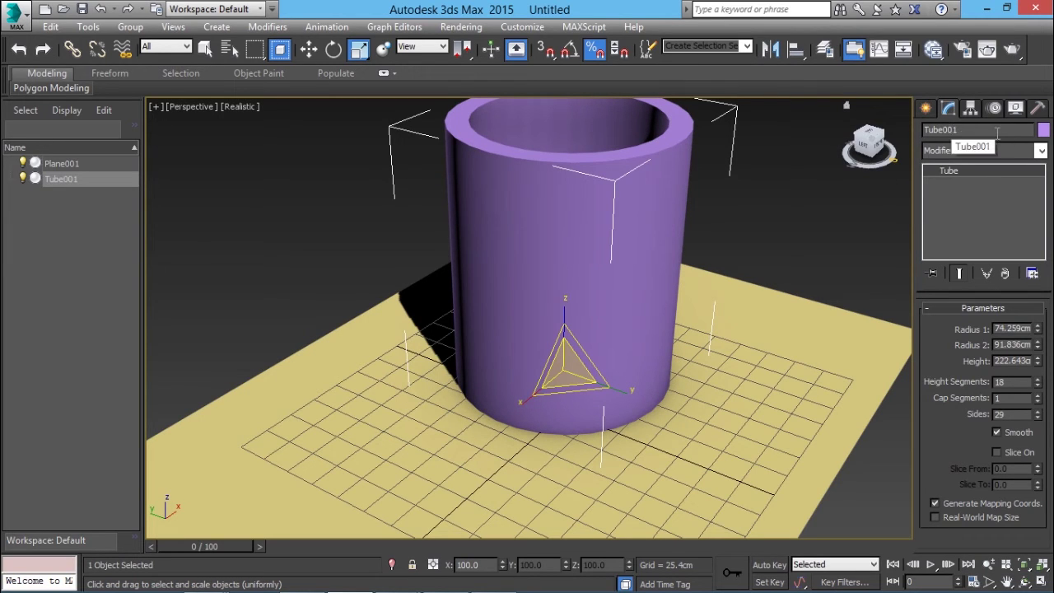
- Add a Taper modifier to Tube001 from the Modifier List
left_click(1040, 151)
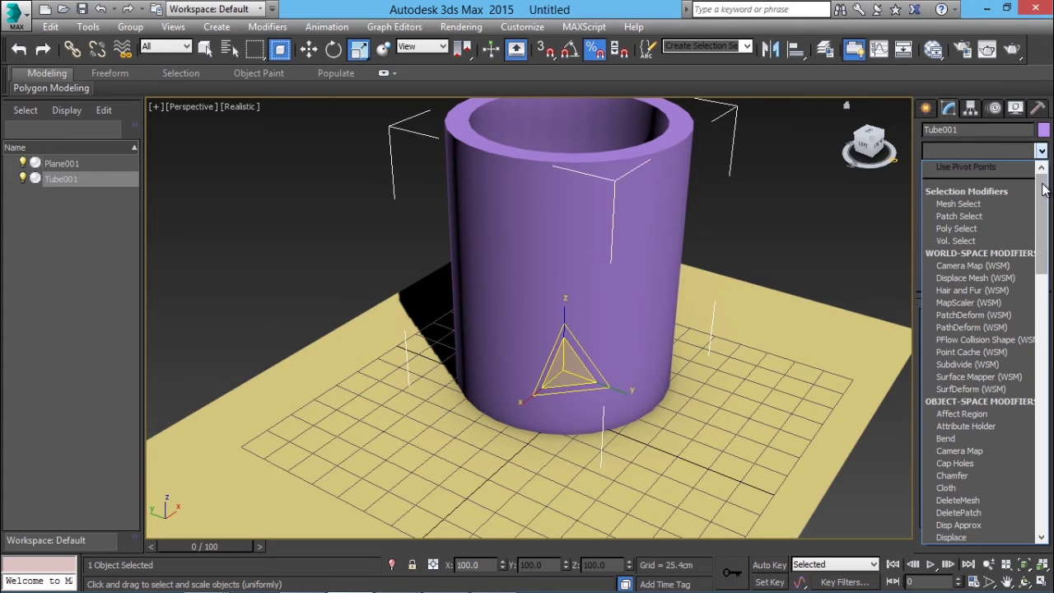
mouse_move(1043, 189)
left_mouse_down()
mouse_move(1040, 431)
mouse_move(1039, 183)
mouse_move(1029, 262)
mouse_move(1042, 192)
left_mouse_up()
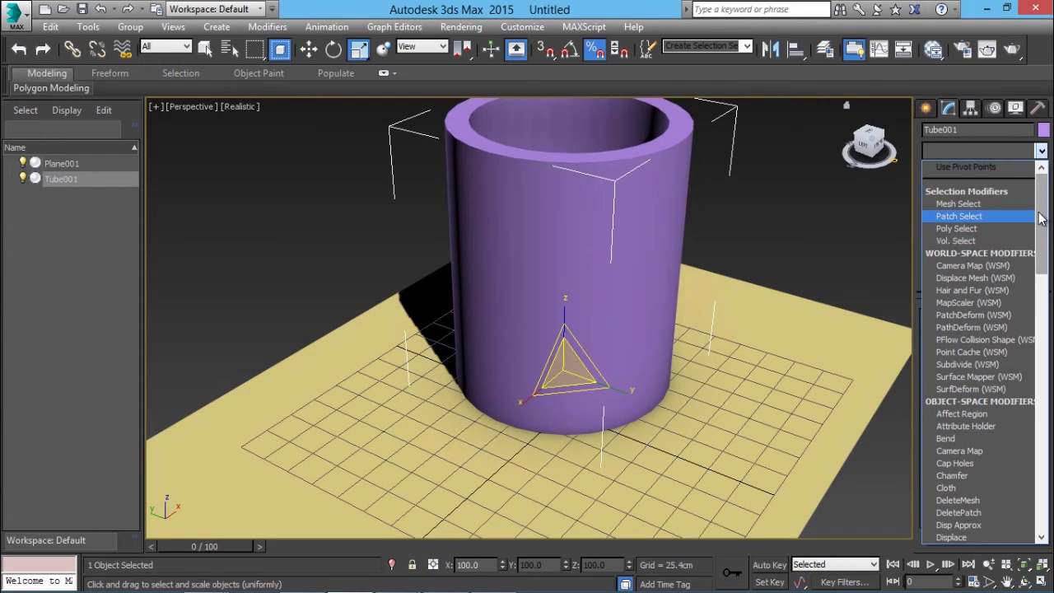
scroll(1002, 315, "down", 5)
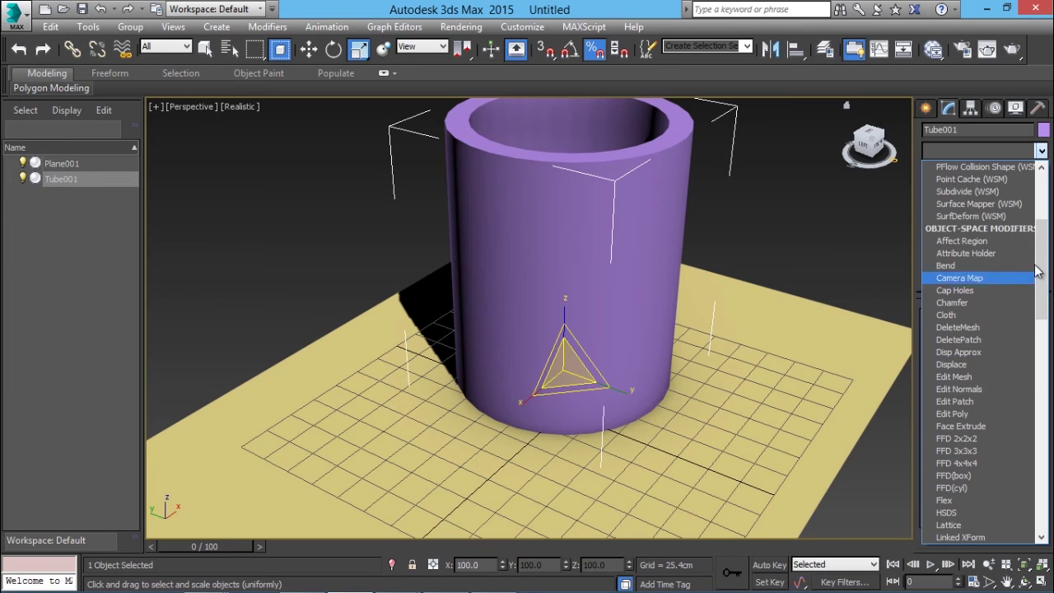
scroll(1002, 313, "down", 8)
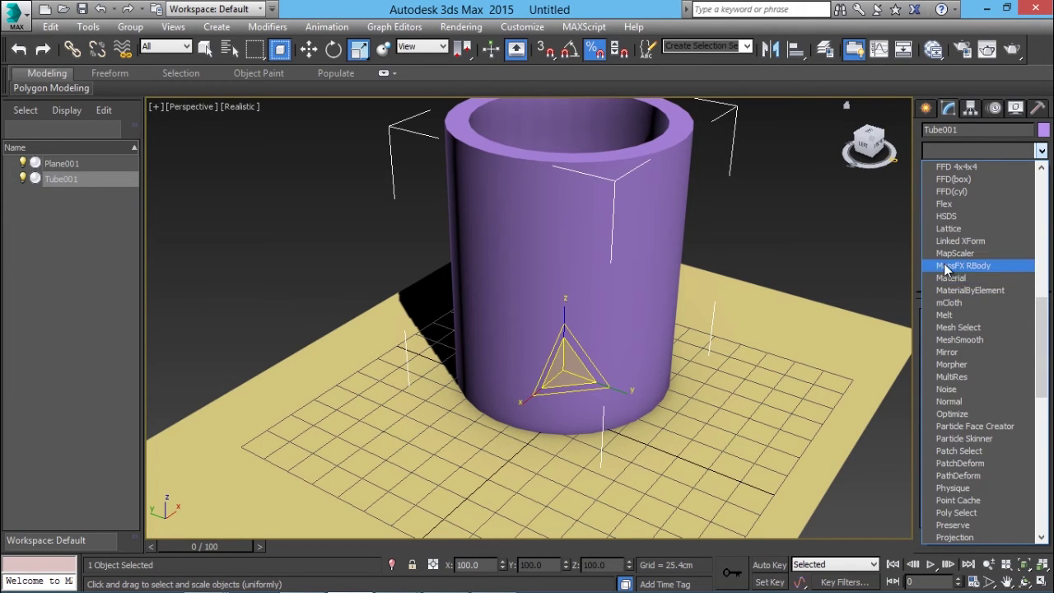
type("t")
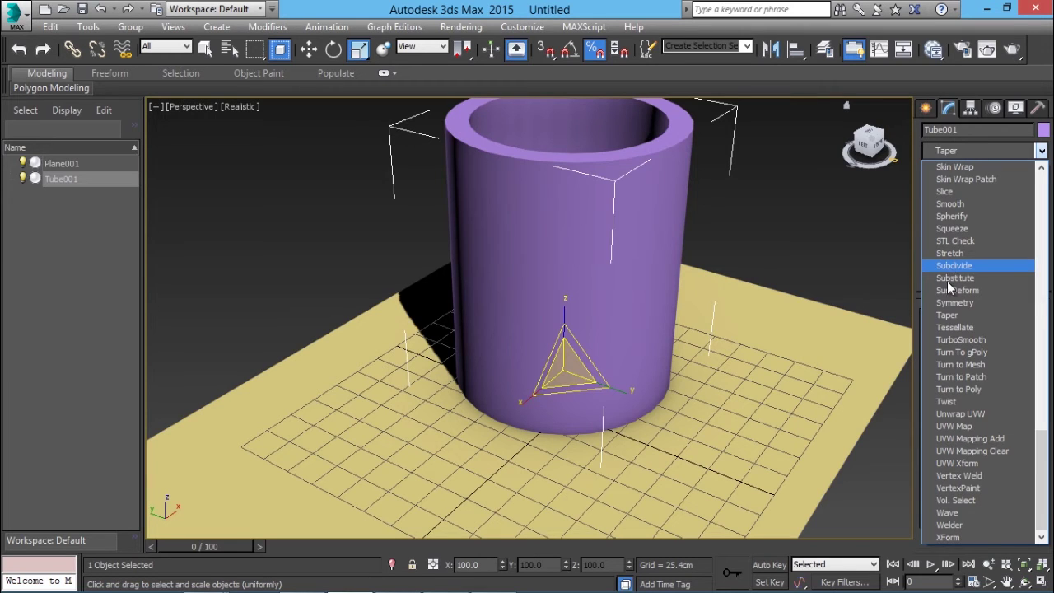
left_click(947, 316)
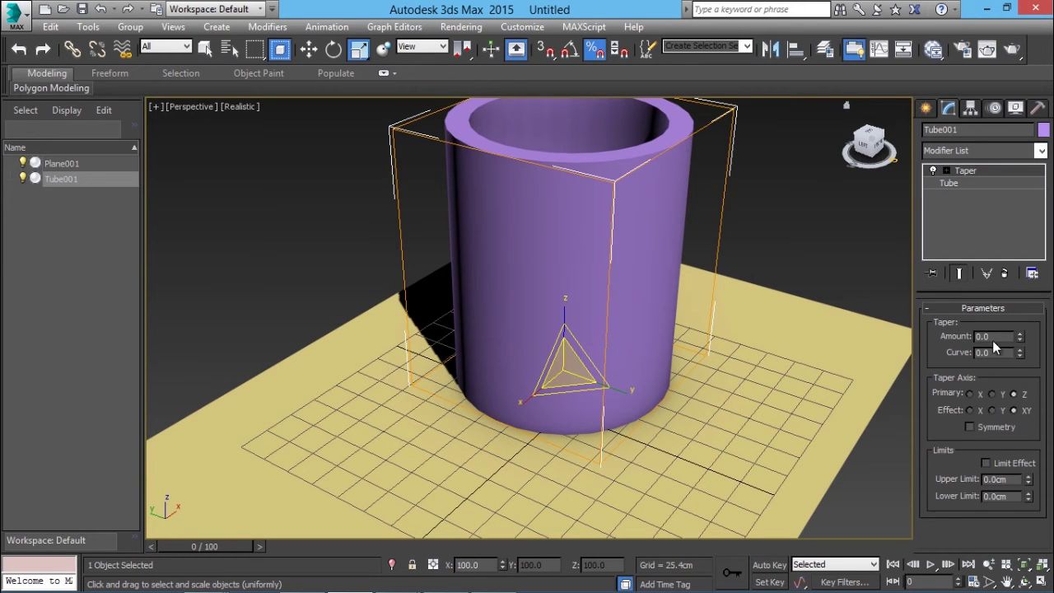
- Set the Taper Amount to 0.86 and Curve to -2.47, framing the flared tube
left_click_drag(1019, 344, 1019, 273)
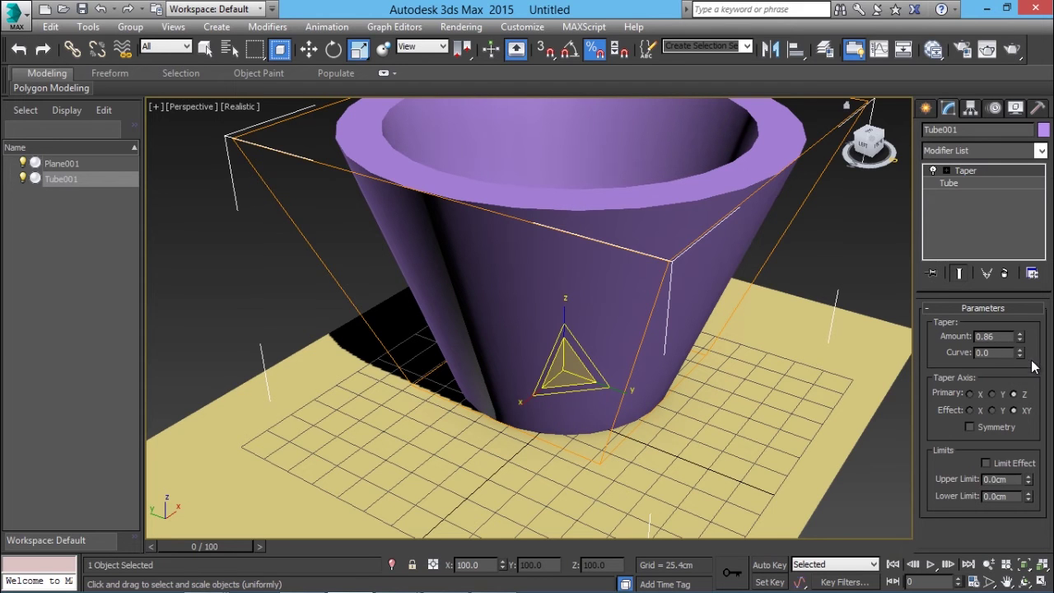
left_click_drag(1019, 353, 1025, 535)
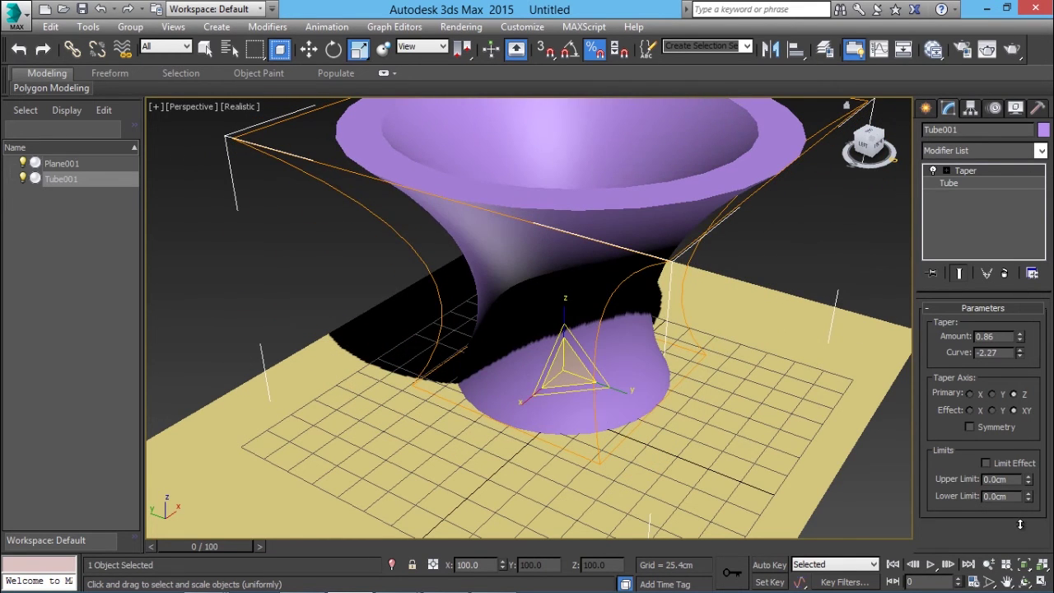
left_click(1006, 581)
left_click_drag(687, 348, 650, 427)
- Add a Bend modifier above Taper with Angle 63.5 and Direction 203.5
key("r")
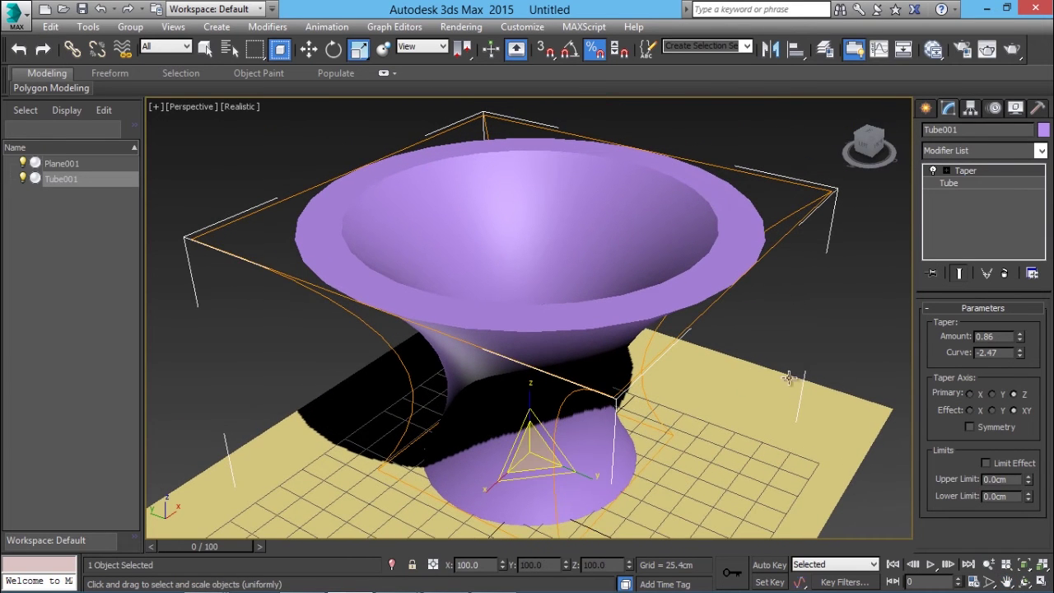
left_click(1041, 149)
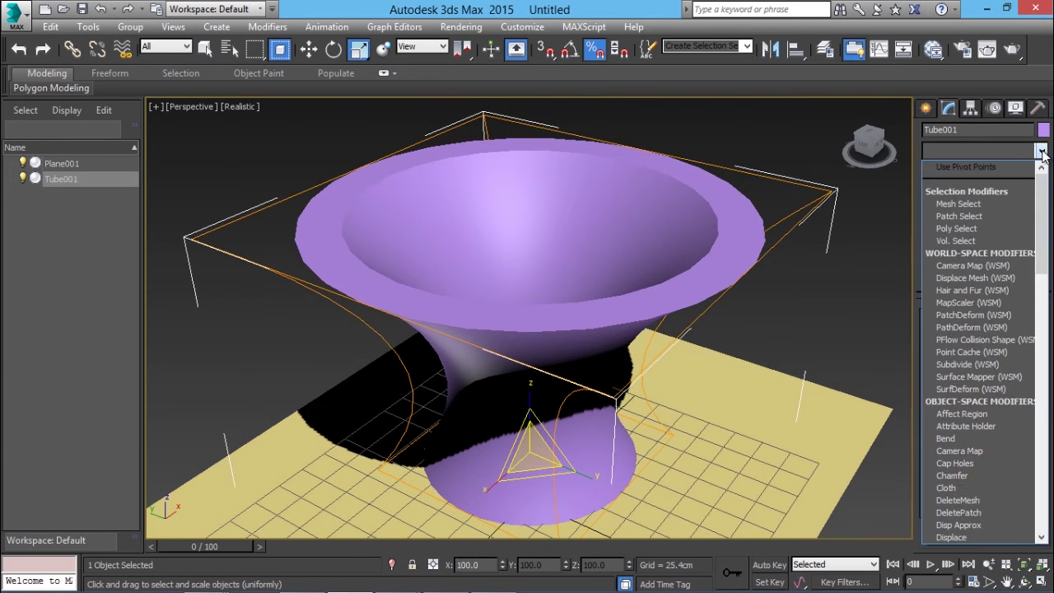
left_click(1041, 150)
left_click(1042, 150)
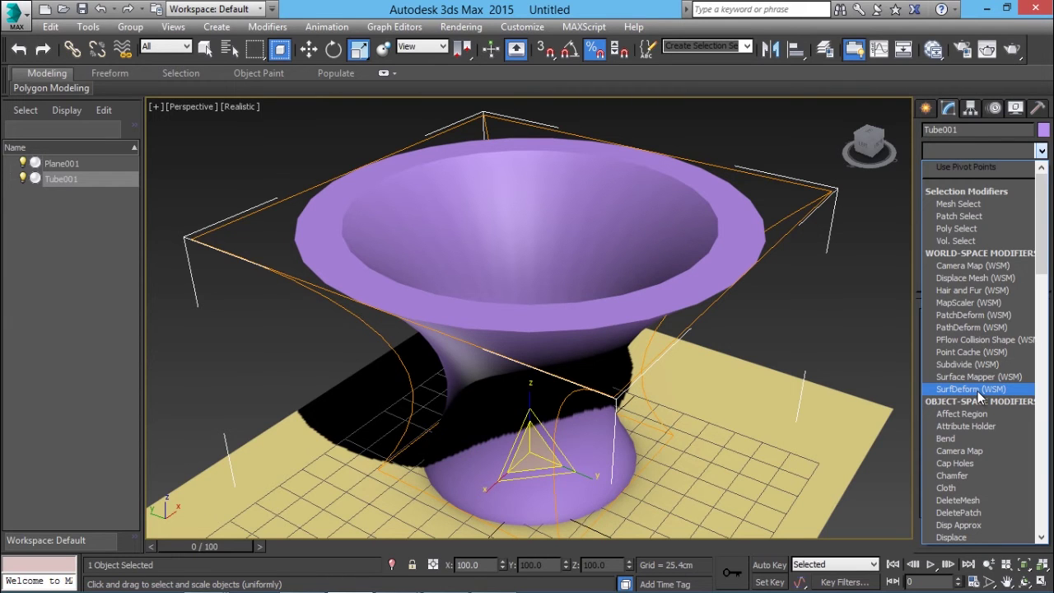
key("b")
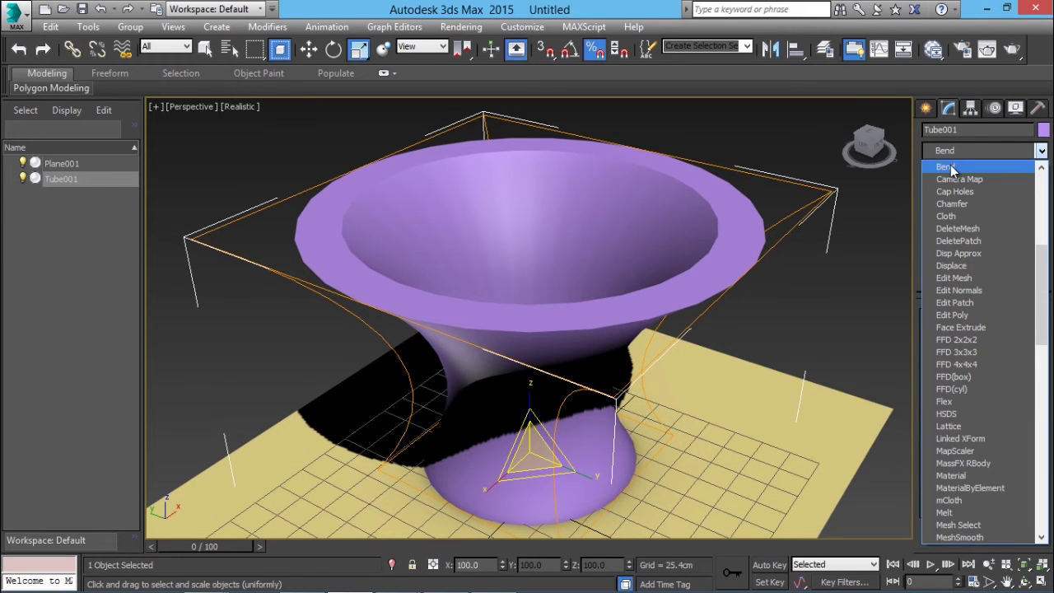
left_click(944, 167)
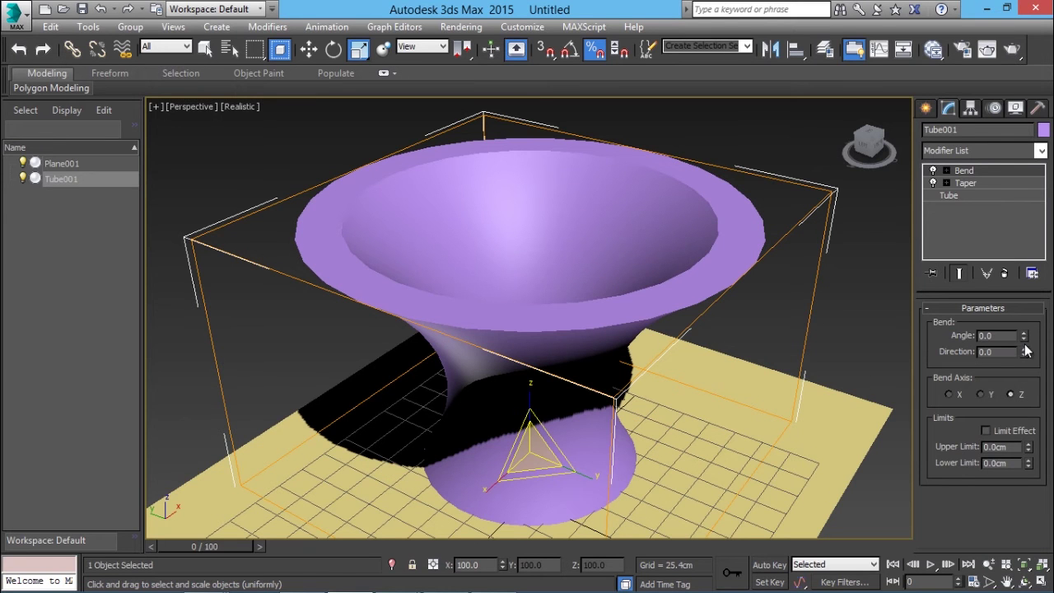
left_click_drag(1023, 336, 1042, 153)
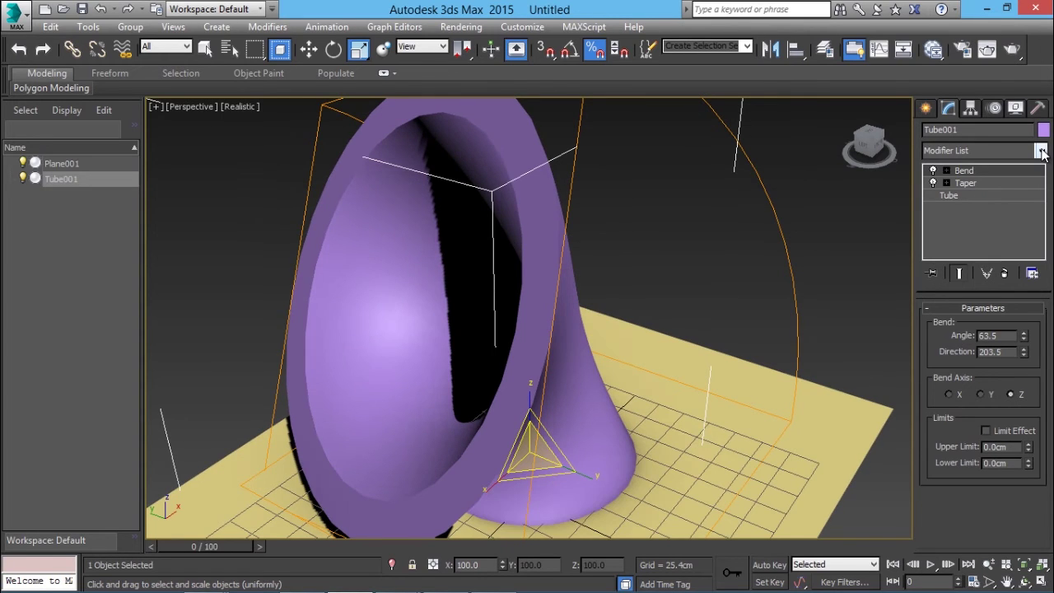
left_click(1041, 151)
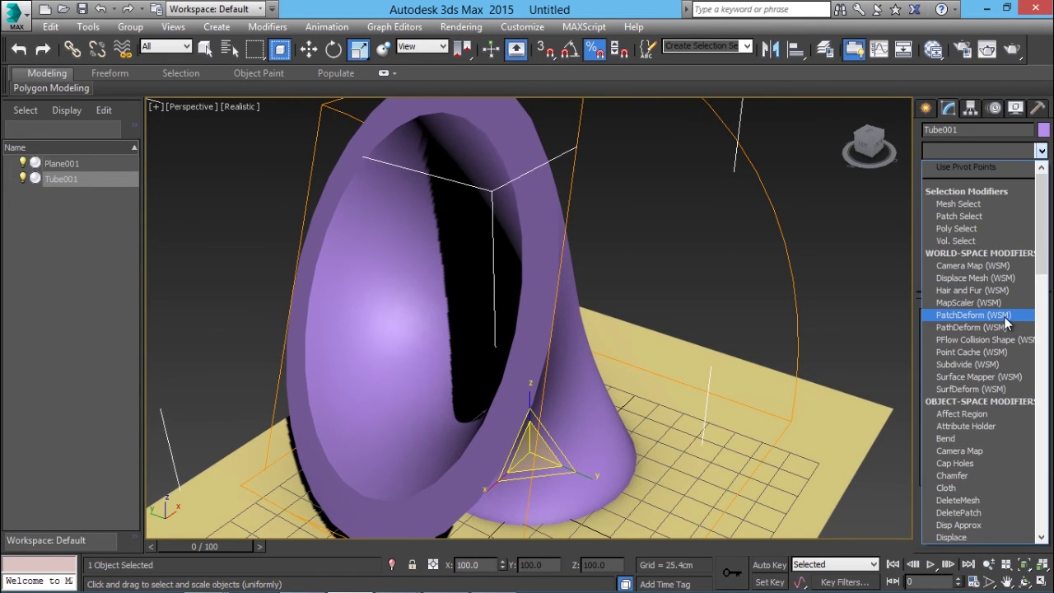
- Add a Twist modifier with Angle 134.5 and Bias 66.0, framing the whole tube
scroll(986, 414, "down", 10)
left_click(972, 413)
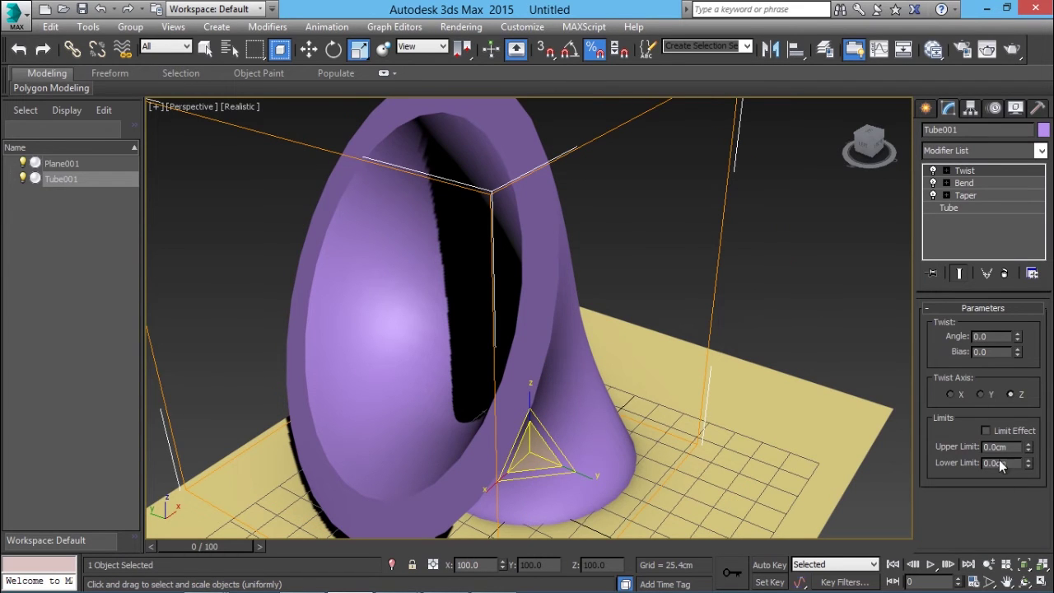
left_click(989, 565)
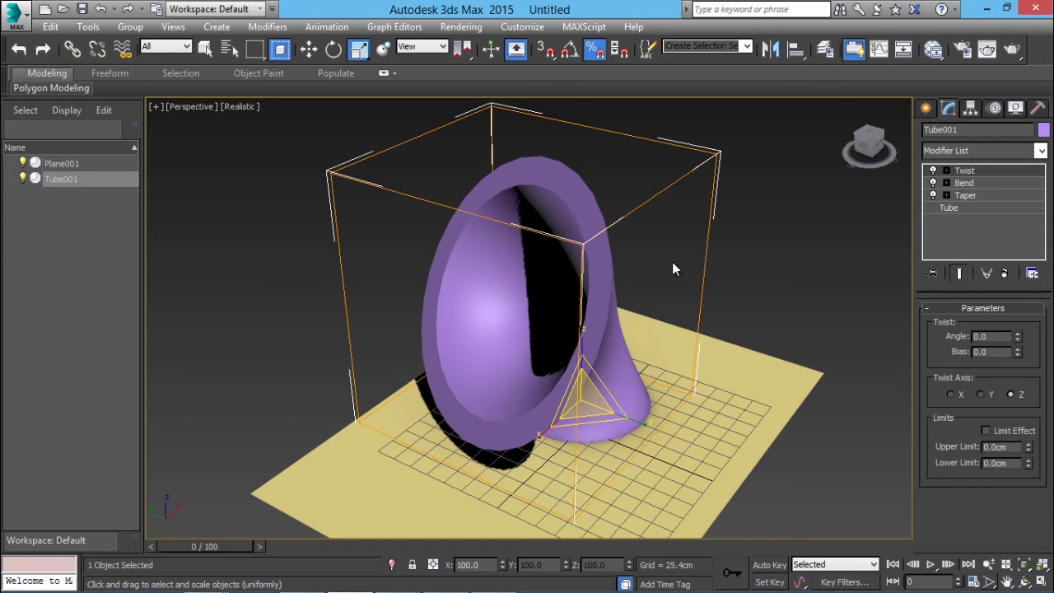
left_click_drag(1015, 338, 1001, 132)
left_click_drag(1018, 353, 1000, 260)
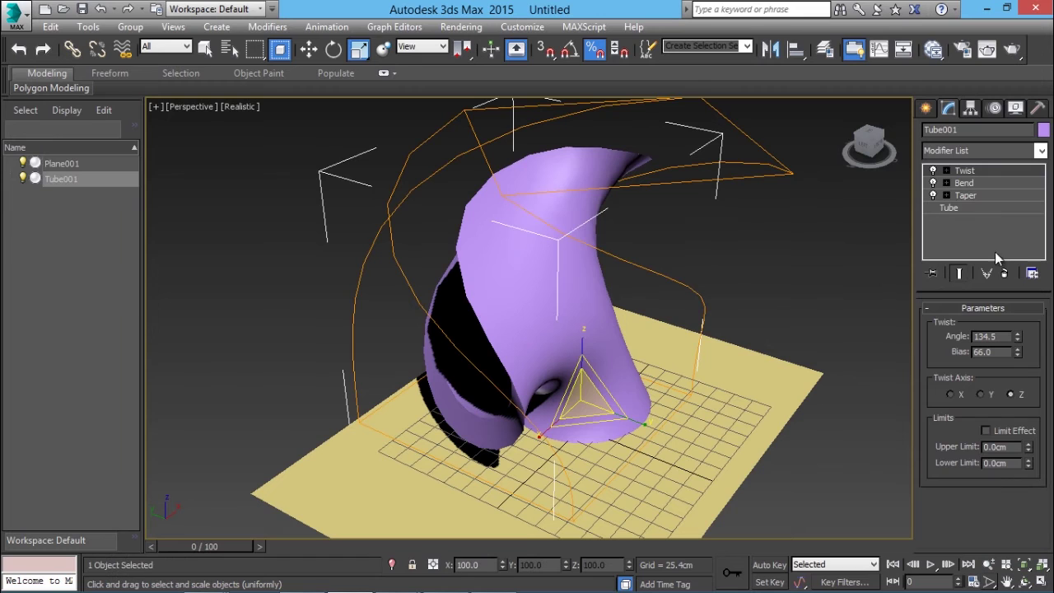
- Raise the base Tube's Height to 282.757 cm beneath its modifiers
left_click(949, 209)
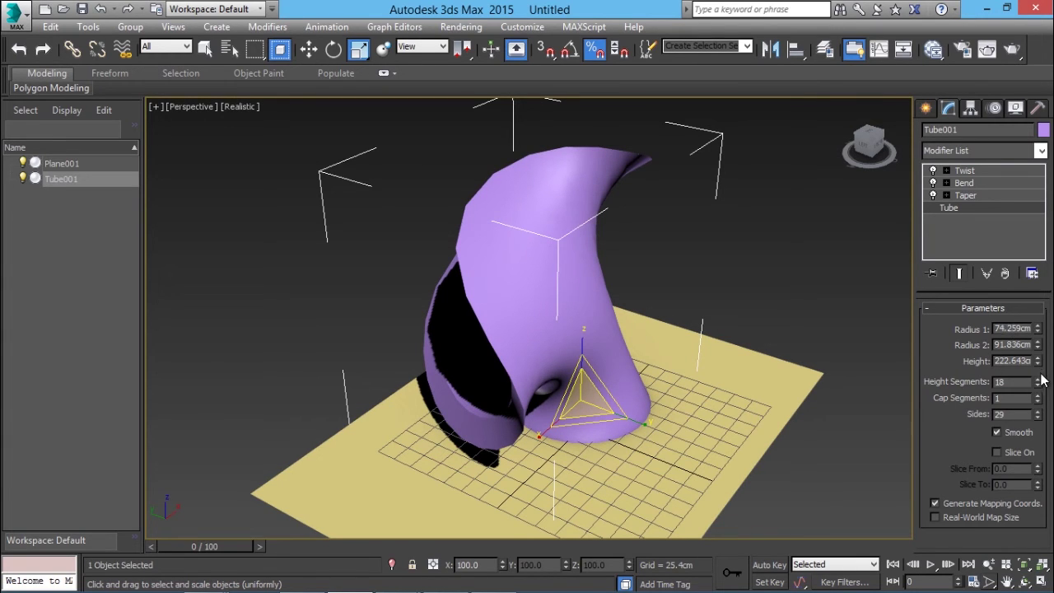
mouse_move(1037, 361)
left_mouse_down()
mouse_move(1036, 326)
mouse_move(1033, 348)
left_mouse_up()
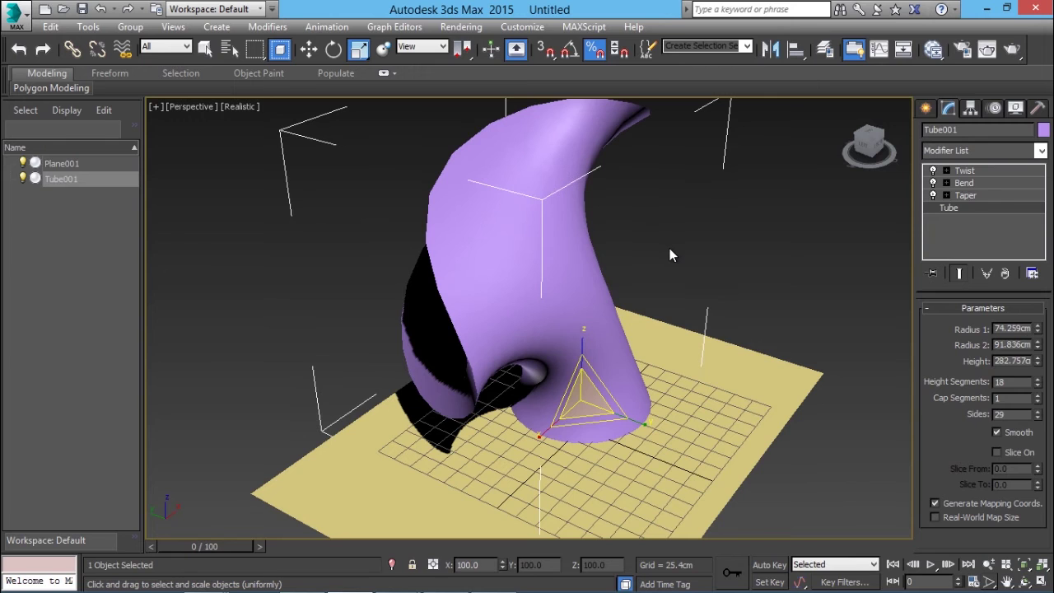
- Raise Tube001's Taper Amount from 0.86 to 1.29 to widen the horn's flare
left_click(946, 195)
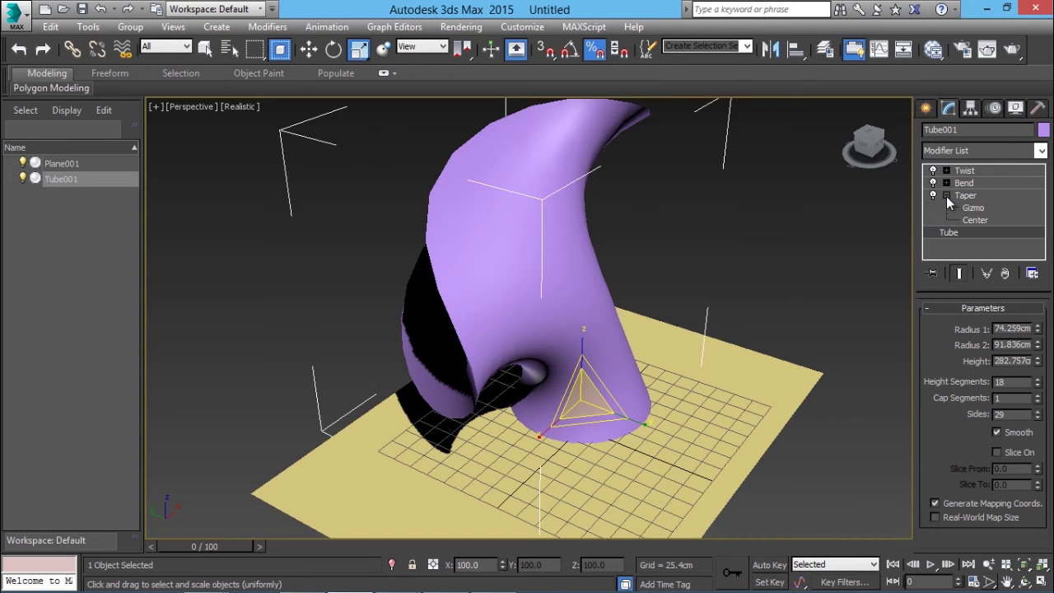
left_click(946, 195)
left_click(962, 198)
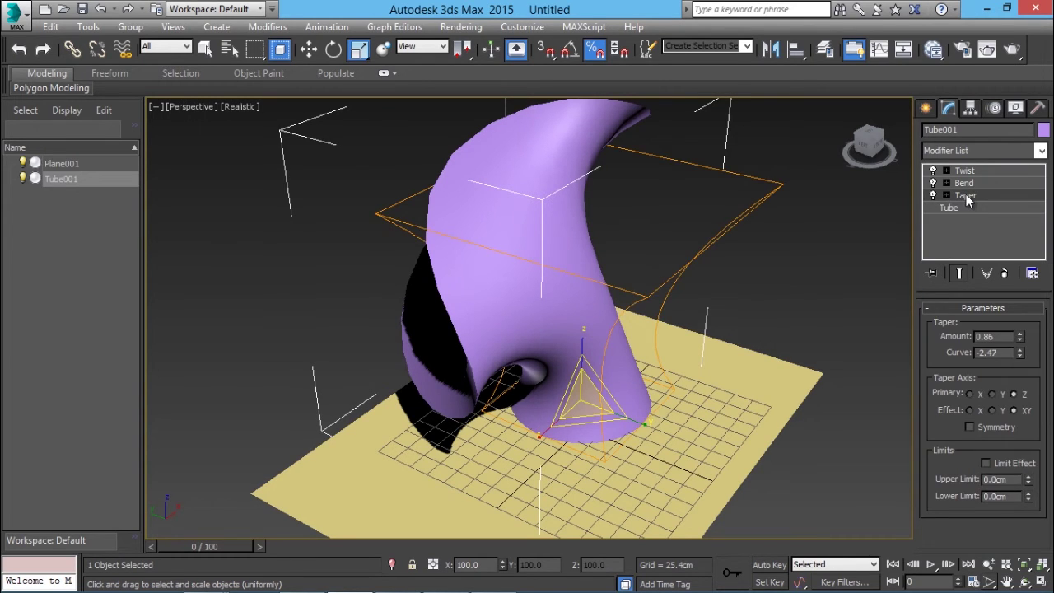
left_click_drag(1019, 335, 1019, 302)
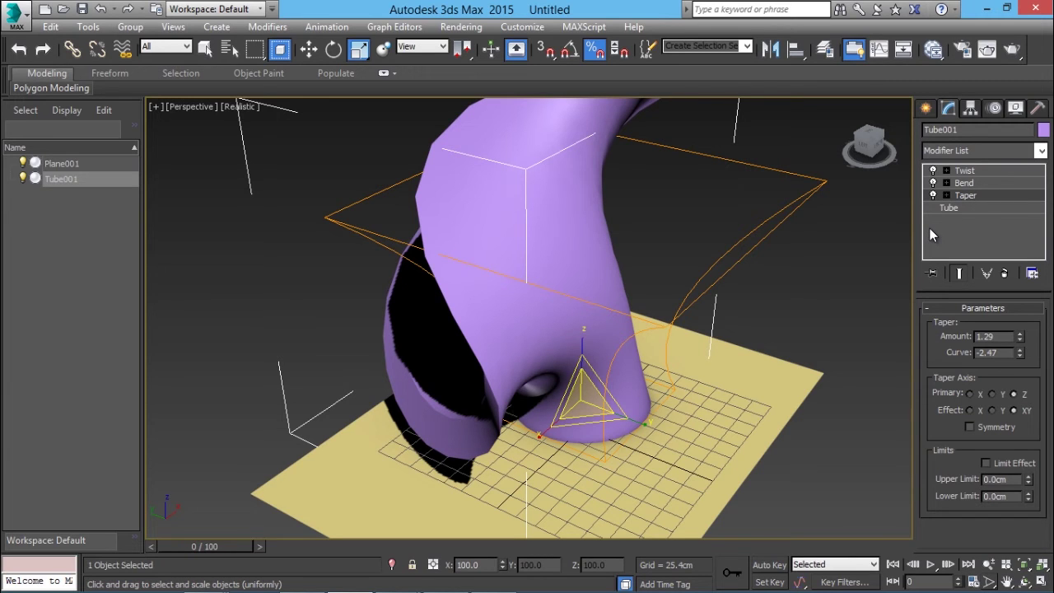
left_click(932, 182)
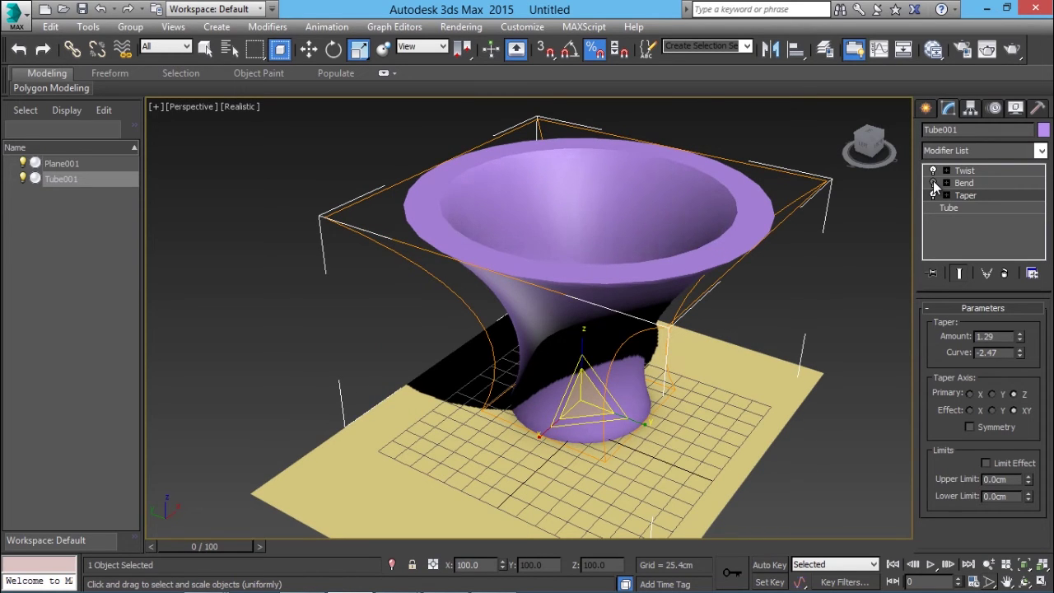
left_click(933, 182)
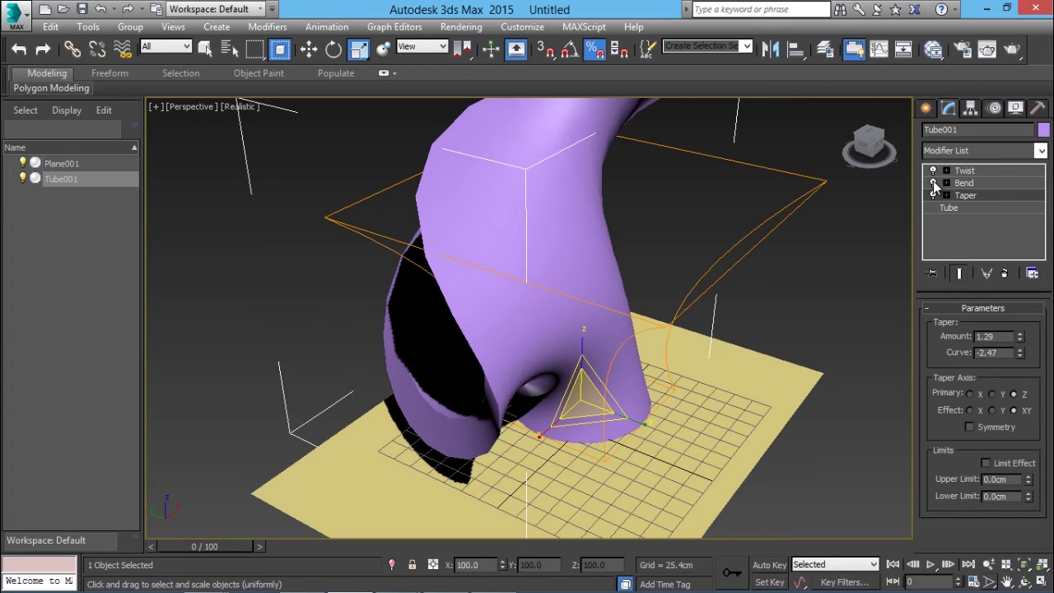
left_click(933, 171)
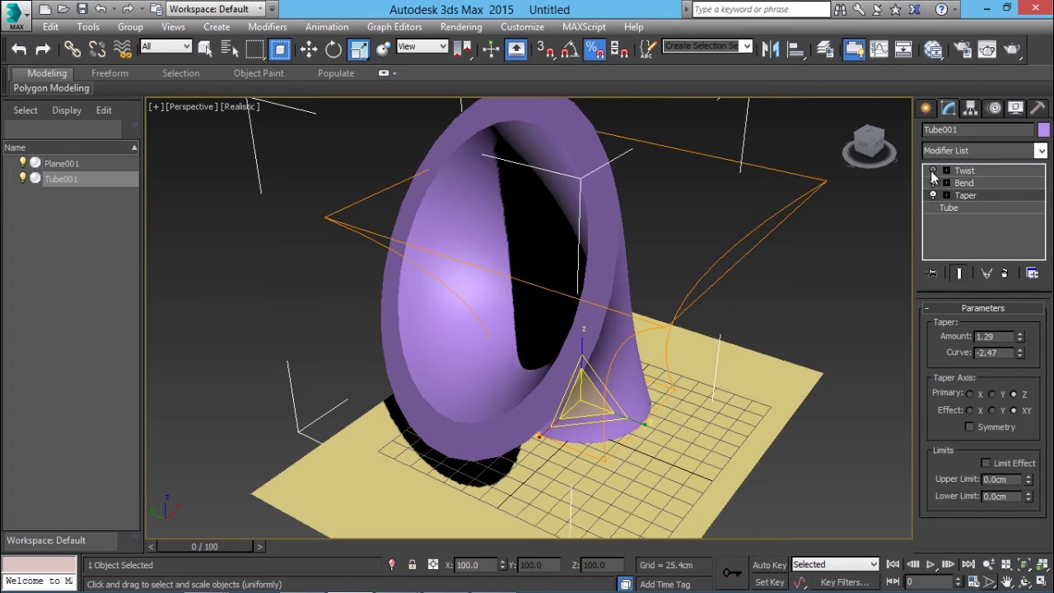
left_click(932, 171)
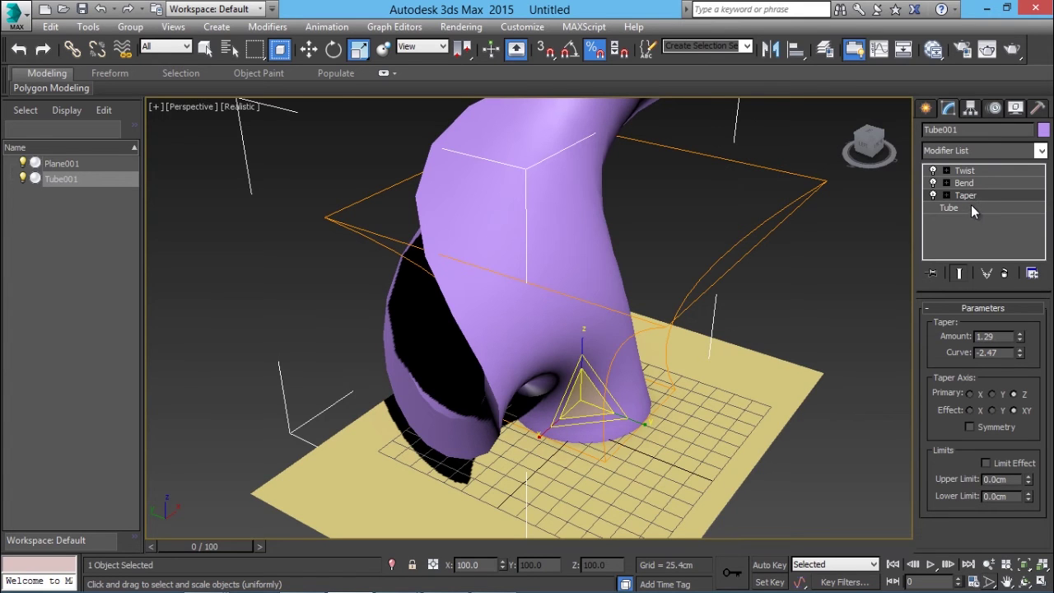
left_click(964, 198)
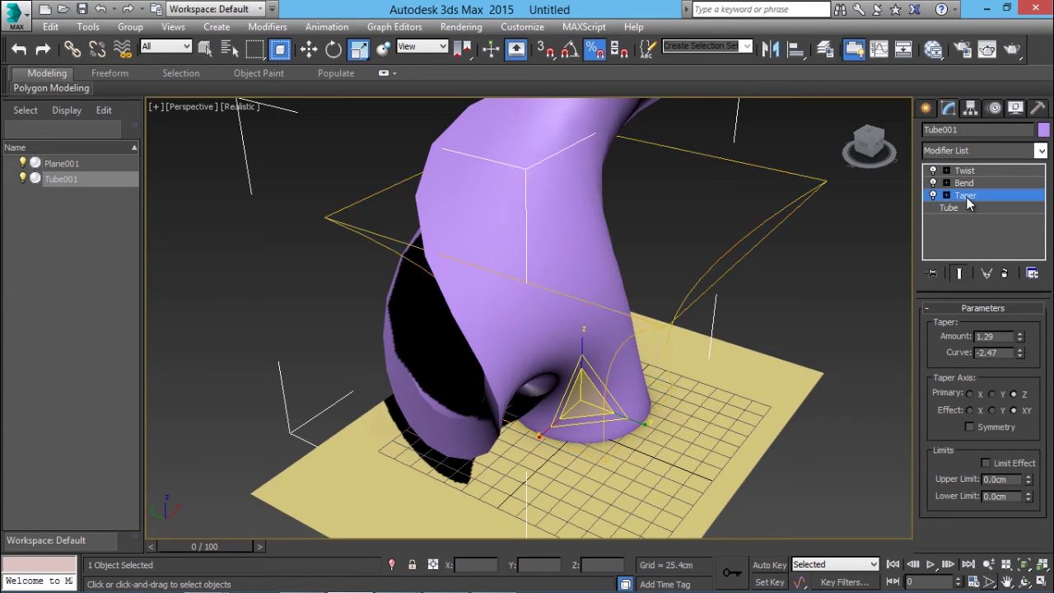
mouse_move(964, 197)
left_mouse_down()
mouse_move(984, 184)
mouse_move(967, 185)
left_mouse_up()
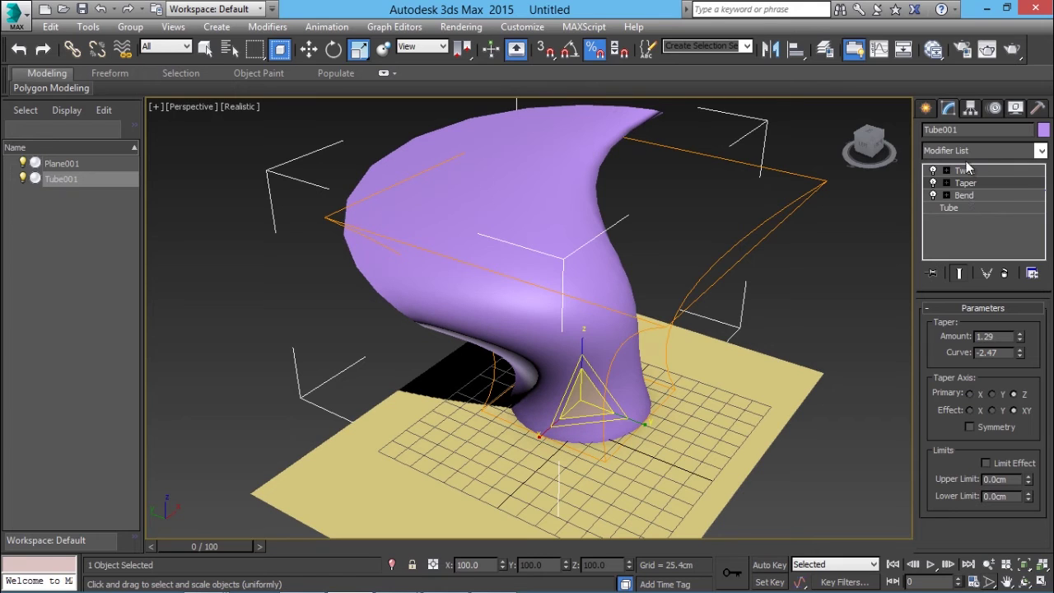
left_click_drag(965, 170, 977, 197)
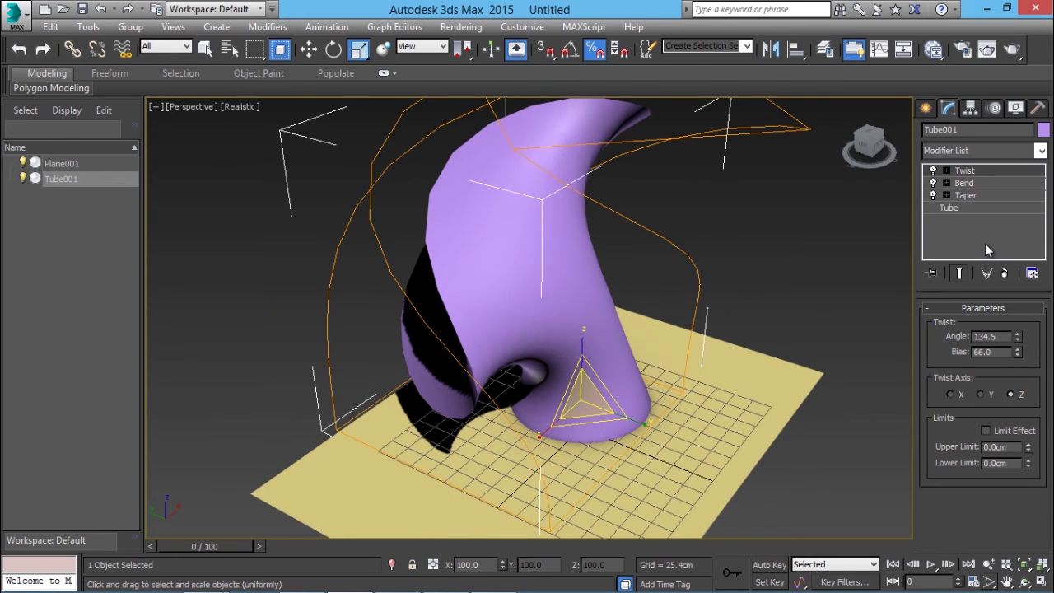
left_click(967, 184)
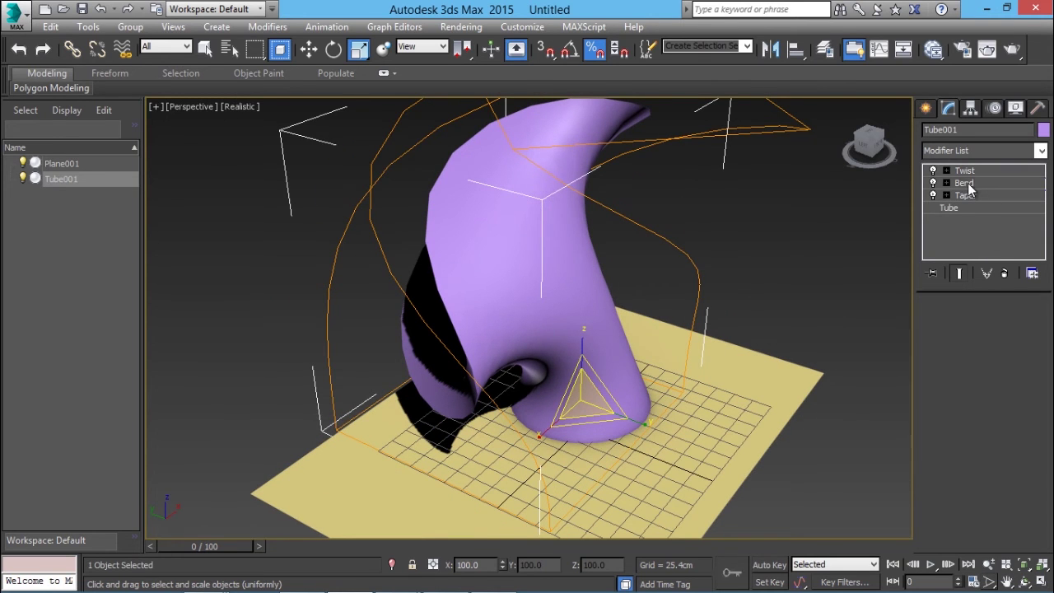
- Delete the Bend modifier from Tube001's modifier stack
left_click(1004, 275)
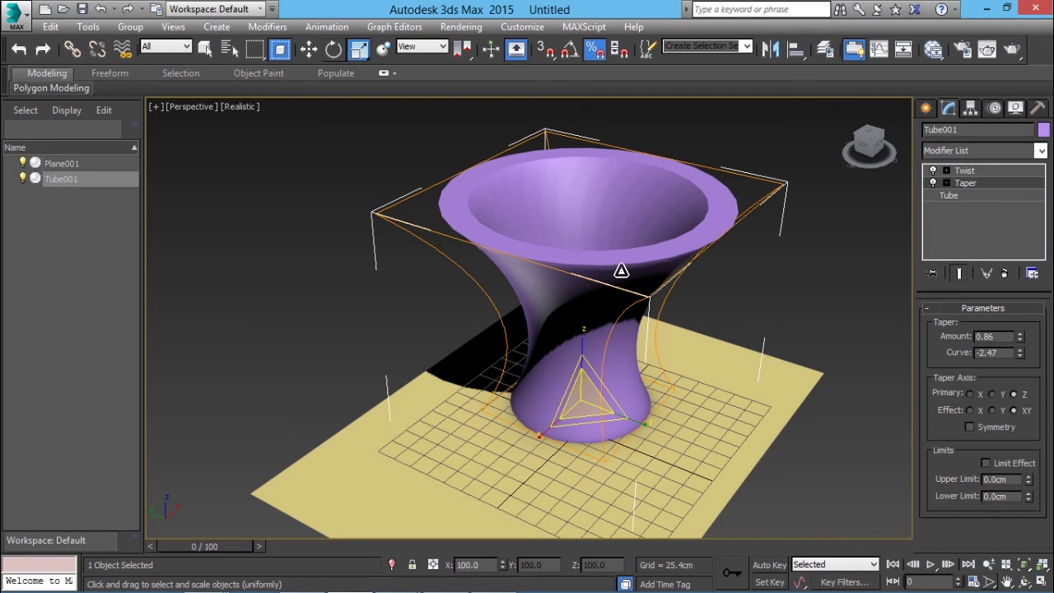
- Convert Tube001 to an Editable Mesh and enter its Polygon sub-object level
right_click(618, 259)
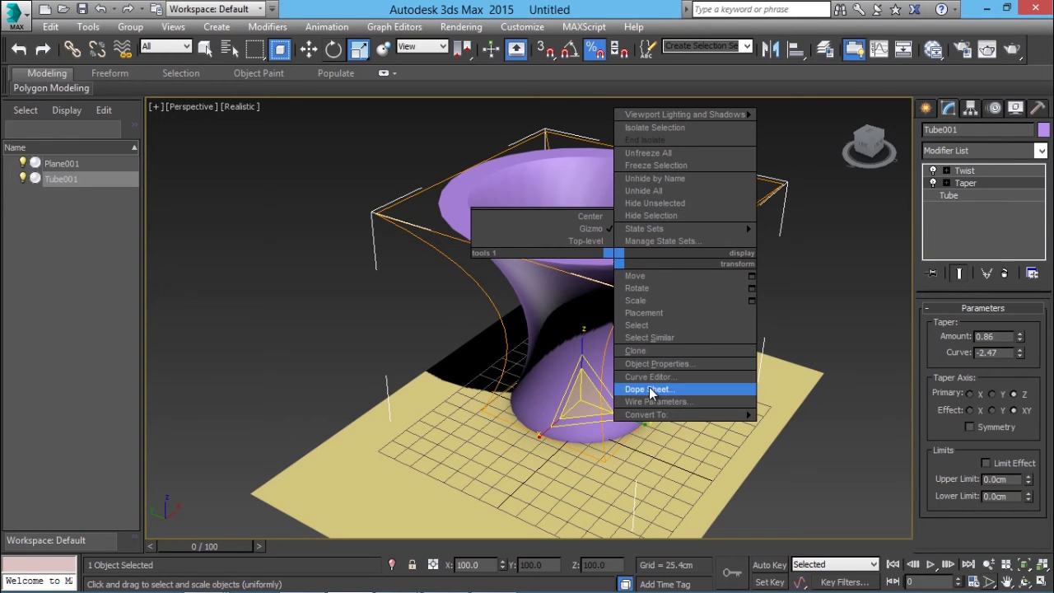
mouse_move(655, 416)
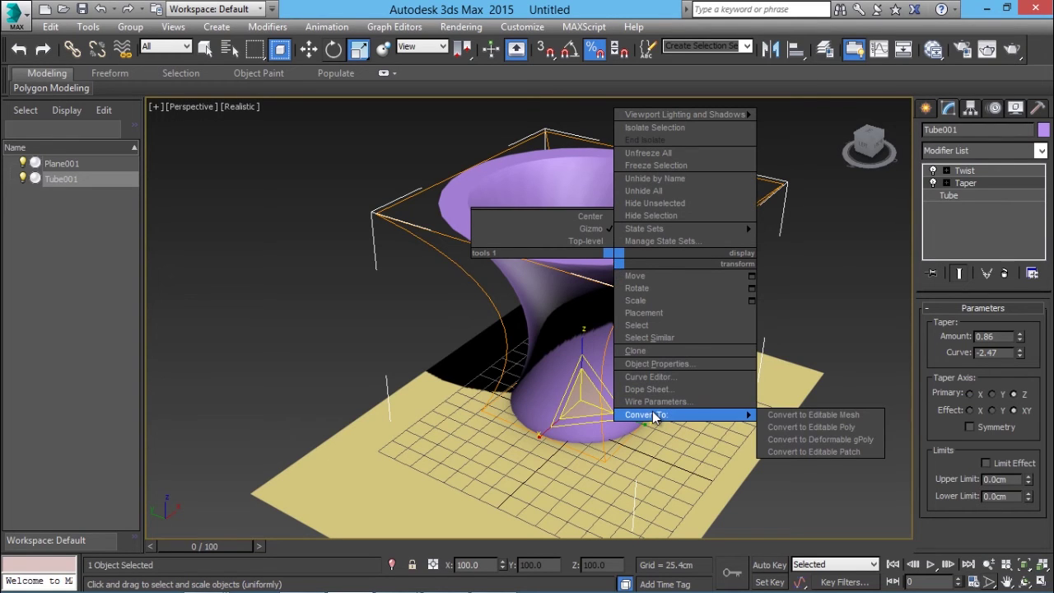
left_click(832, 414)
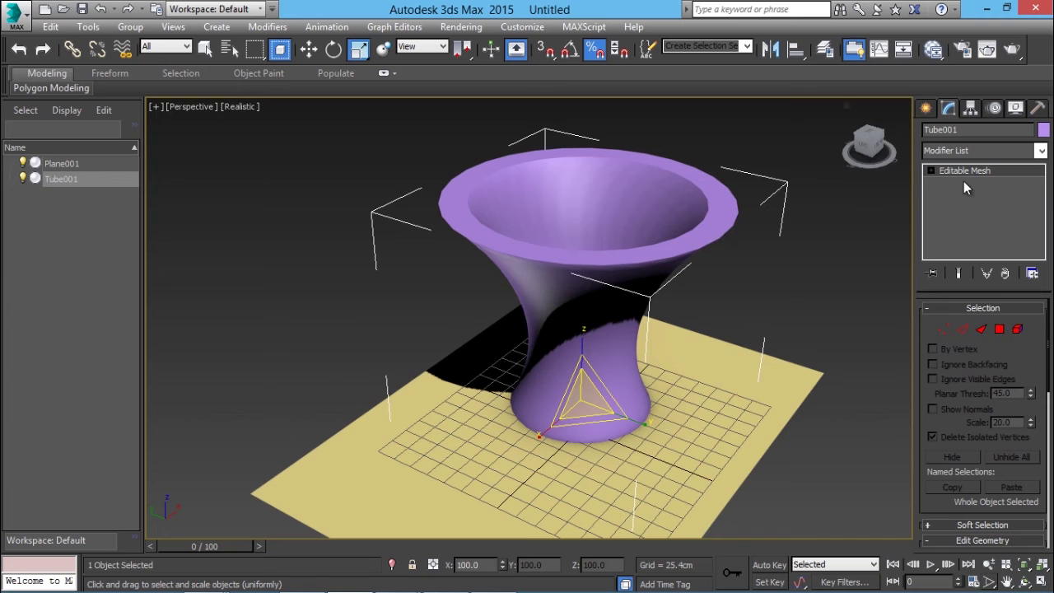
left_click(931, 170)
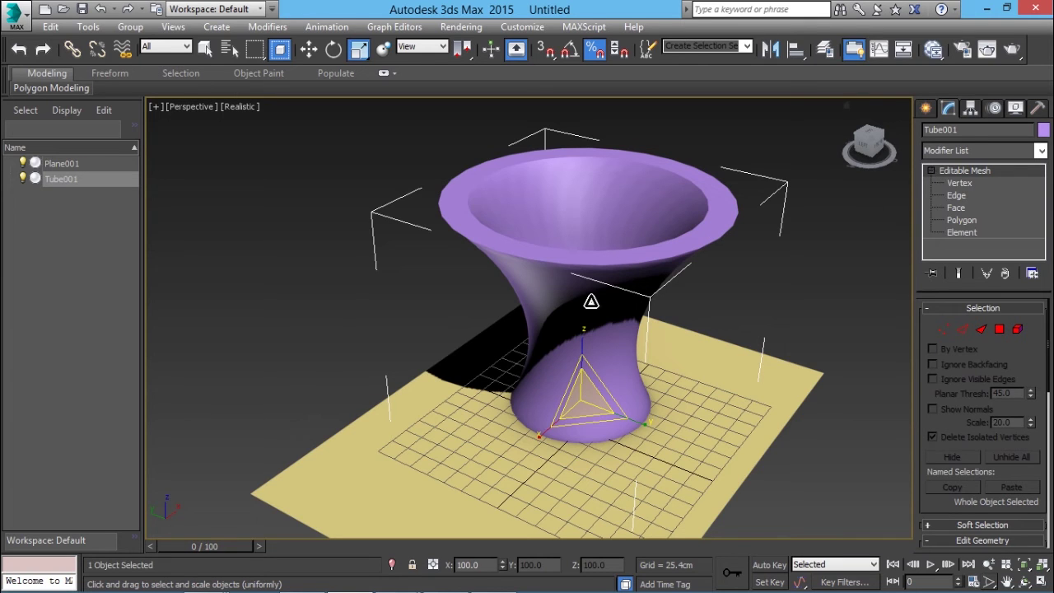
left_click(966, 183)
left_click(962, 194)
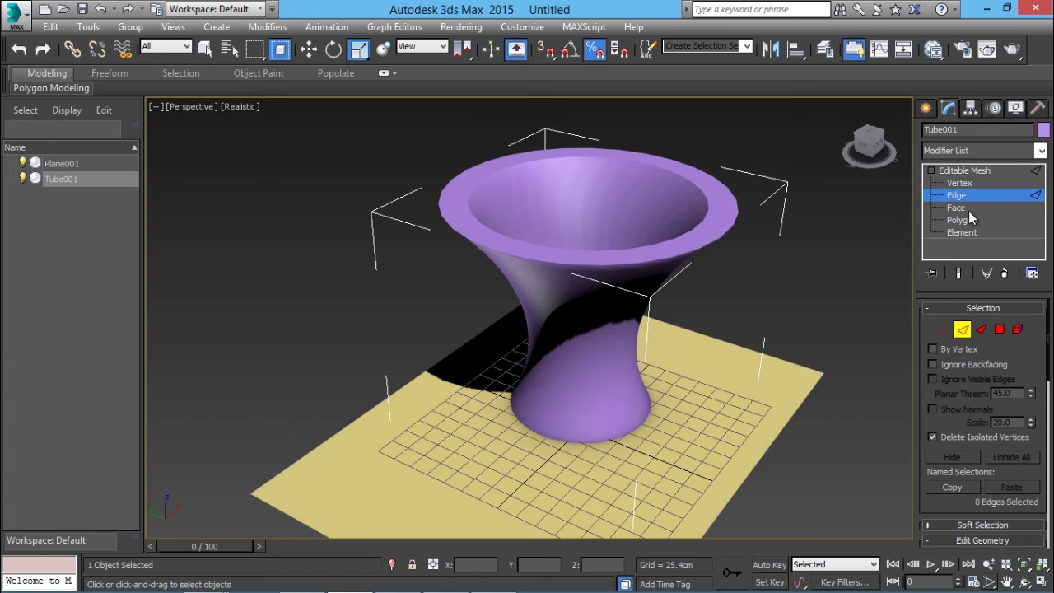
left_click(955, 207)
left_click(962, 219)
left_click(962, 233)
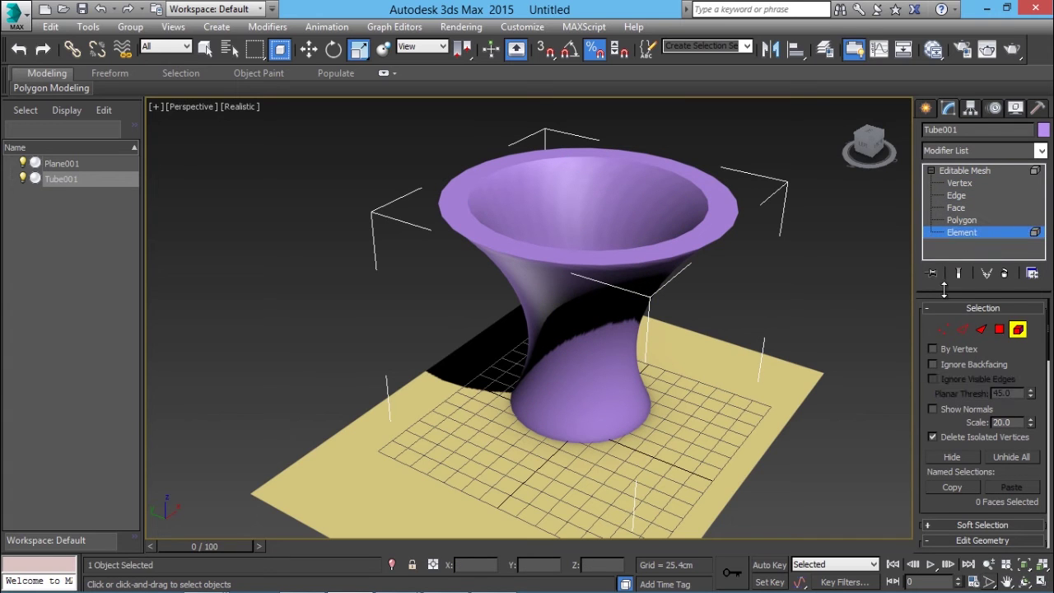
left_click(662, 260)
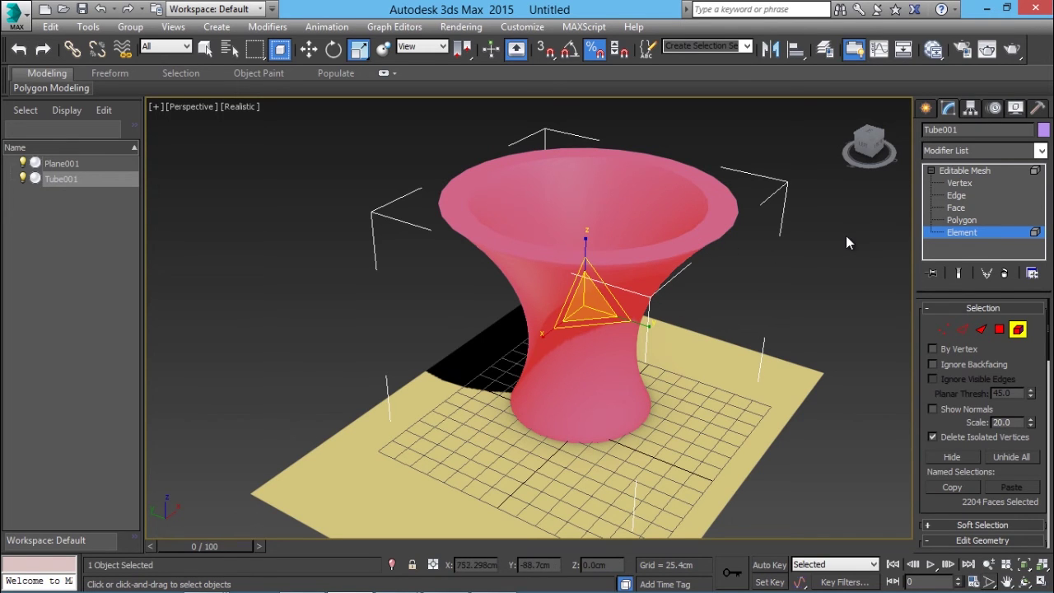
left_click(963, 221)
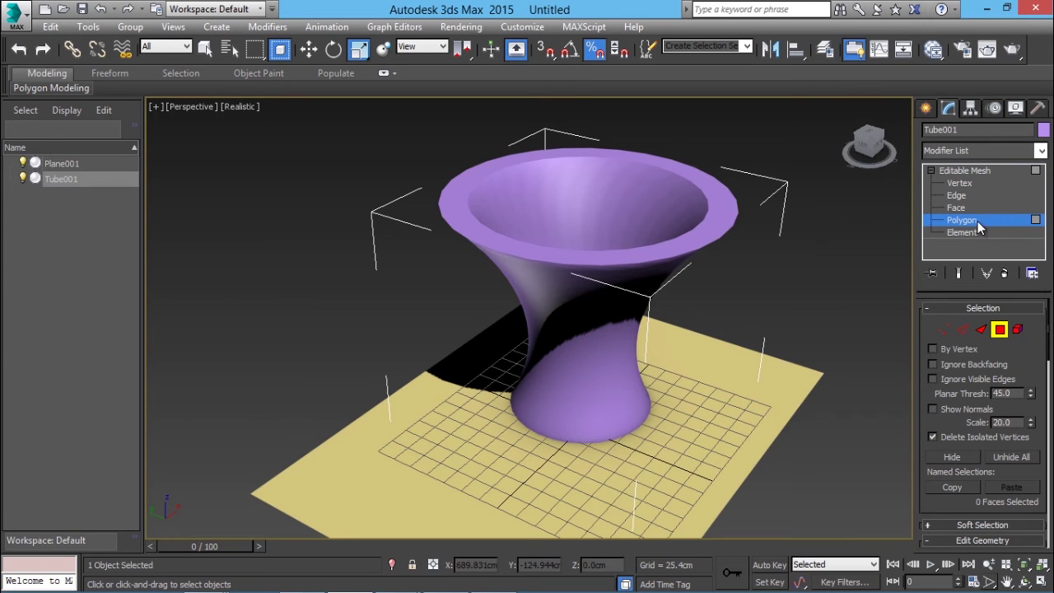
- In the four-view layout, marquee the 290 bottom faces and scale them uniformly to 160%
left_click(1040, 581)
left_click_drag(637, 215, 796, 259)
left_click(764, 229)
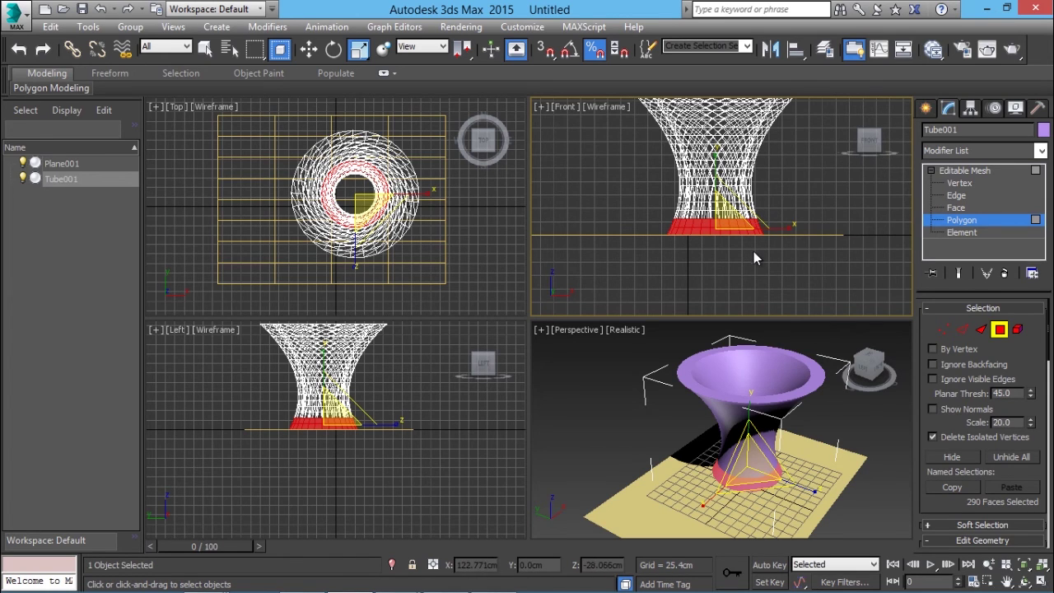
left_click(359, 51)
left_click_drag(751, 467, 748, 416)
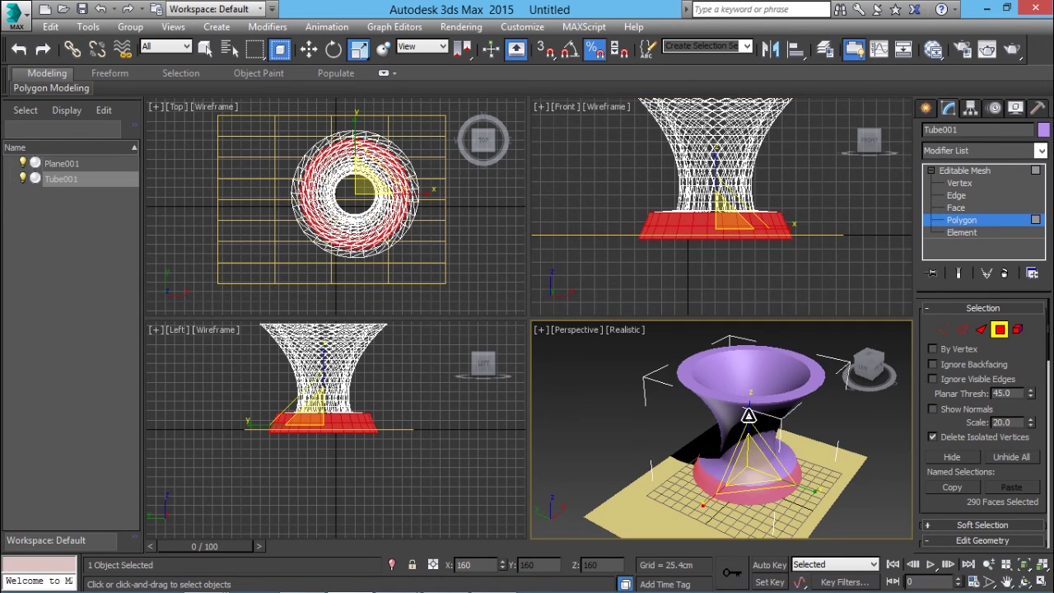
left_click(847, 427)
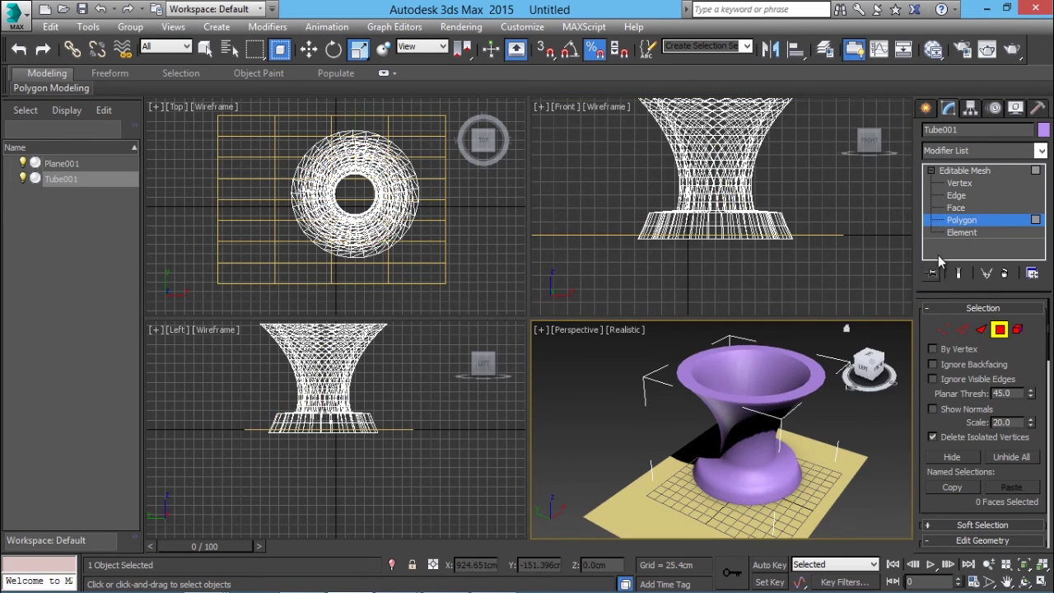
- At Face level, select a band of waist faces and scale it outward into a ring
left_click(953, 208)
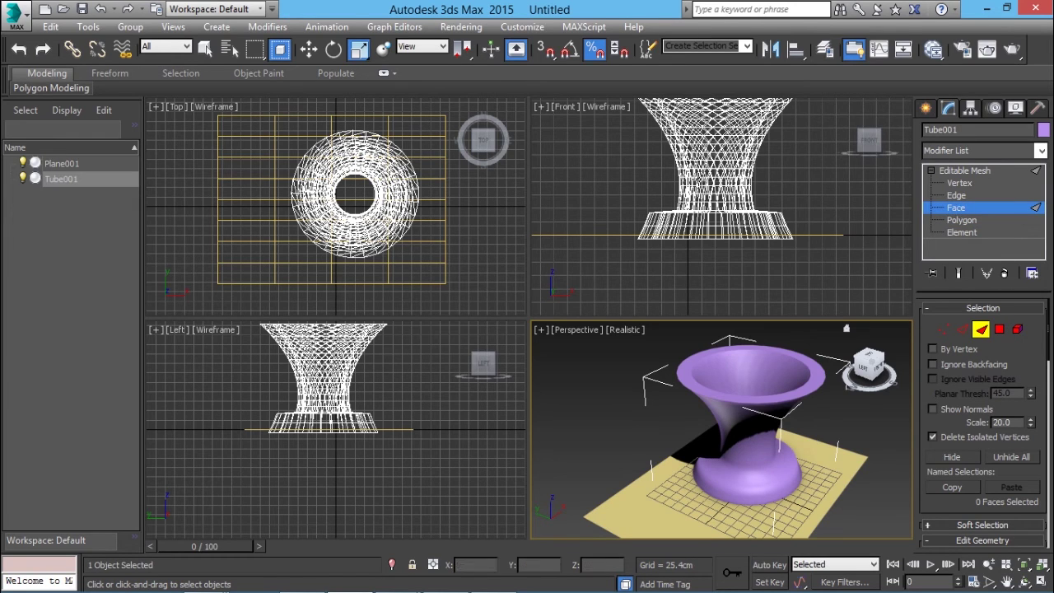
left_click_drag(660, 166, 782, 194)
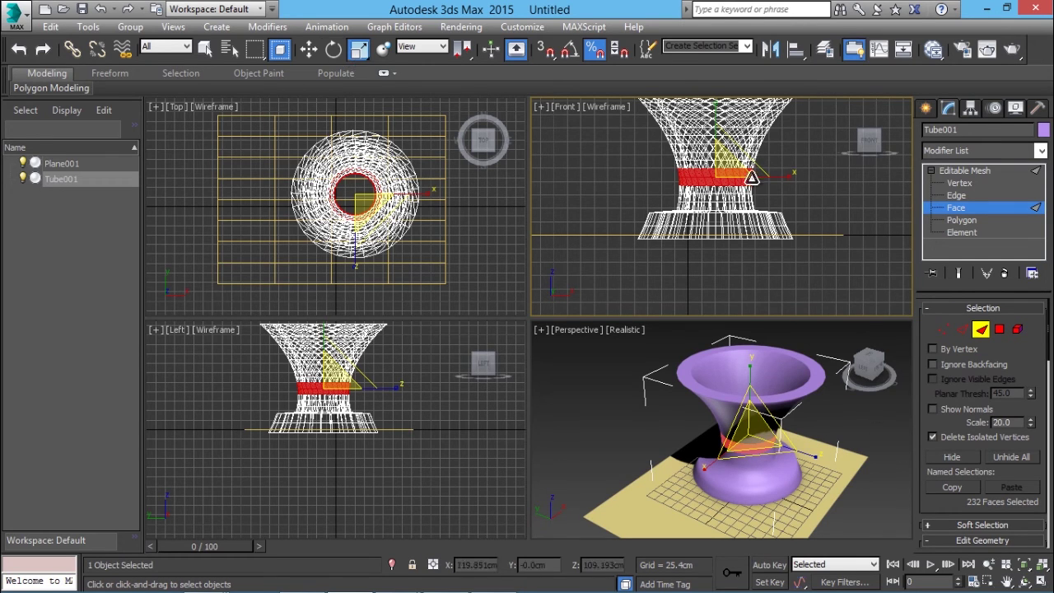
left_click(751, 435)
left_click_drag(752, 435, 831, 437)
left_click(856, 424)
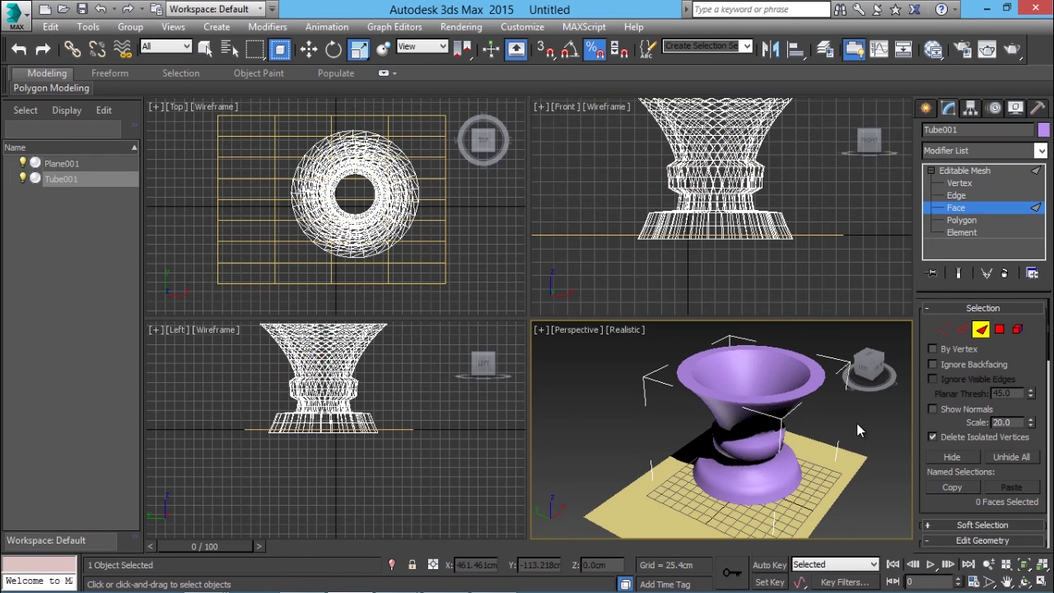
- At Edge level, pan the Front view down and marquee the vase's top ring of edges
left_click(955, 198)
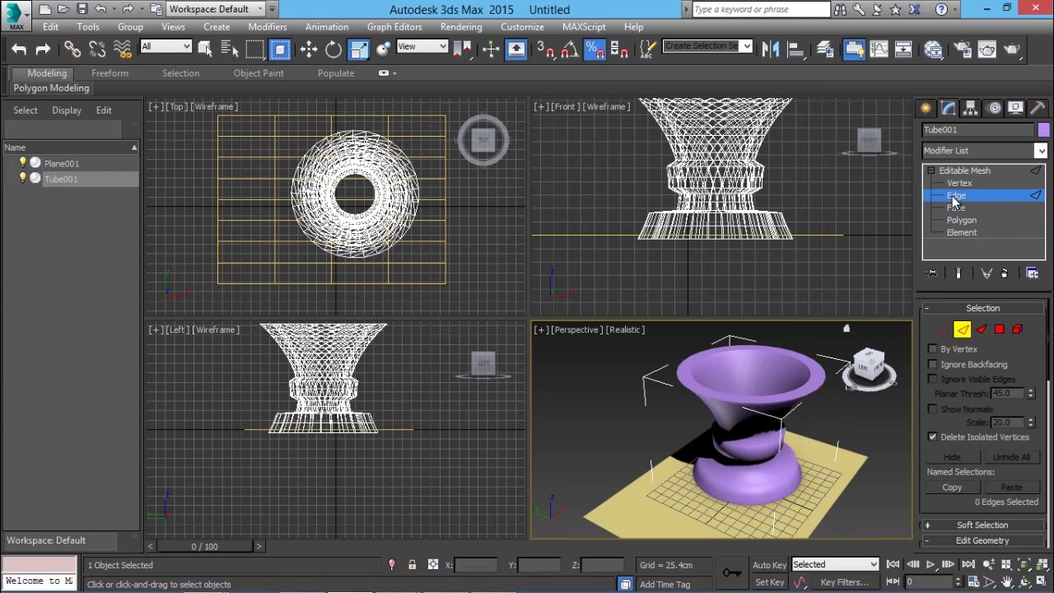
left_click(756, 139)
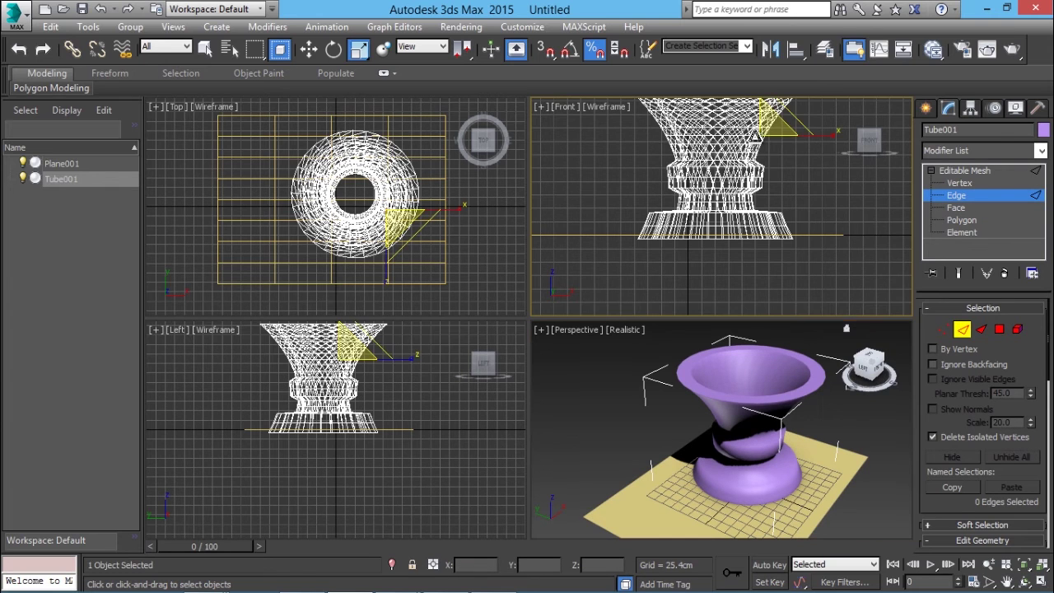
left_click(794, 202)
left_click(1006, 581)
left_click_drag(701, 153, 695, 222)
key("Escape")
left_click_drag(598, 132, 817, 168)
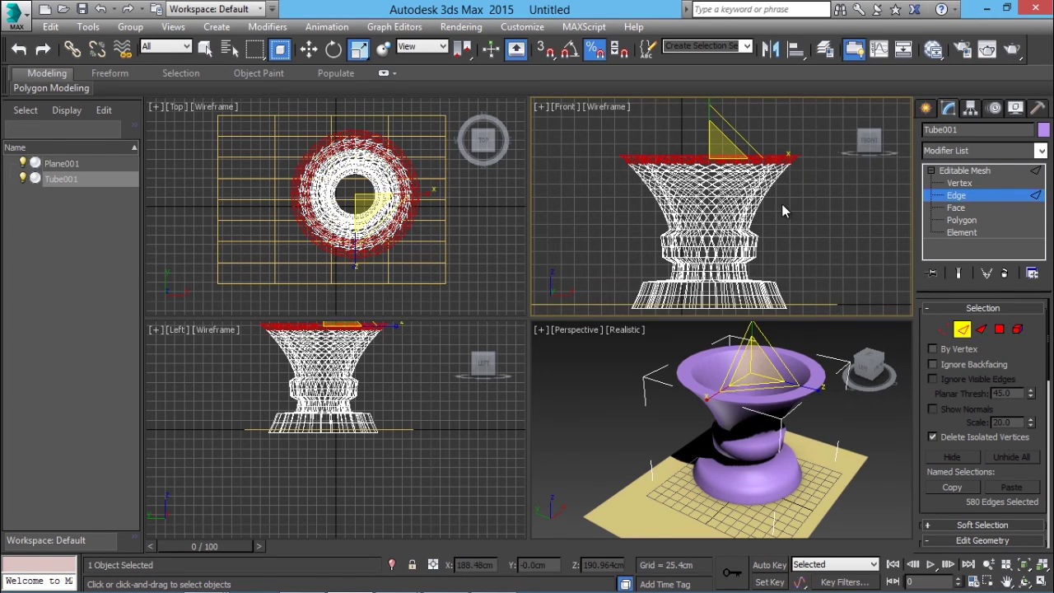
left_click(851, 192)
left_click(958, 183)
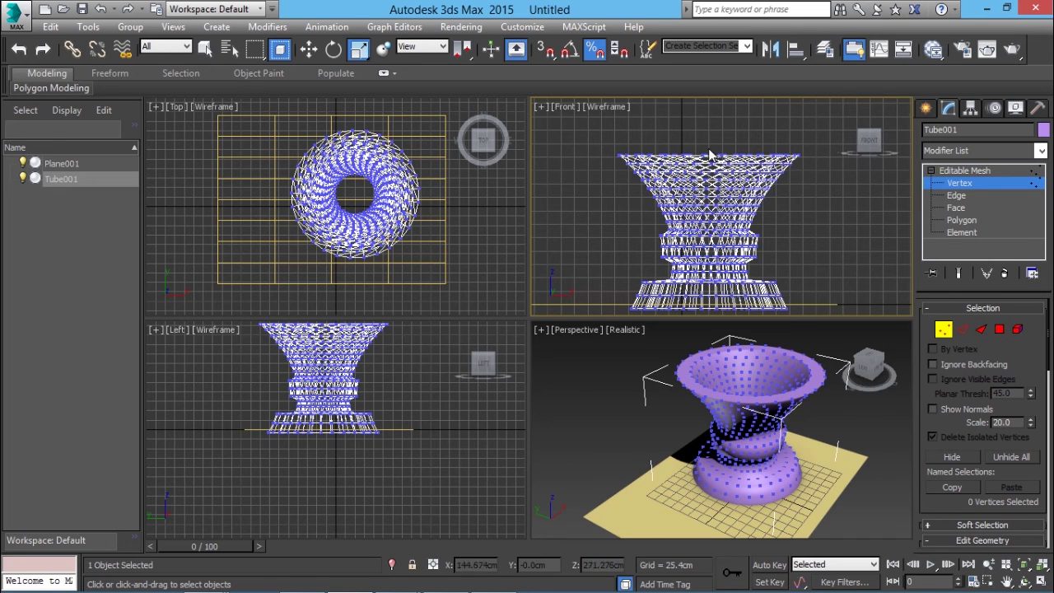
- Scale the upper rim vertices to 130%, rotate them 90° about X, then deselect
left_click_drag(589, 130, 836, 199)
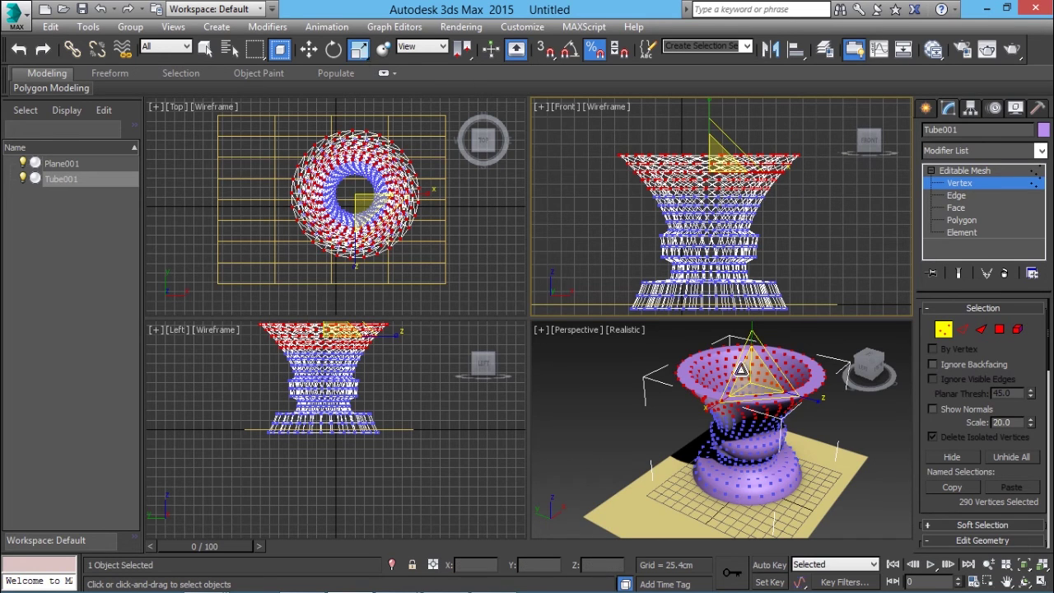
left_click_drag(746, 377, 754, 353)
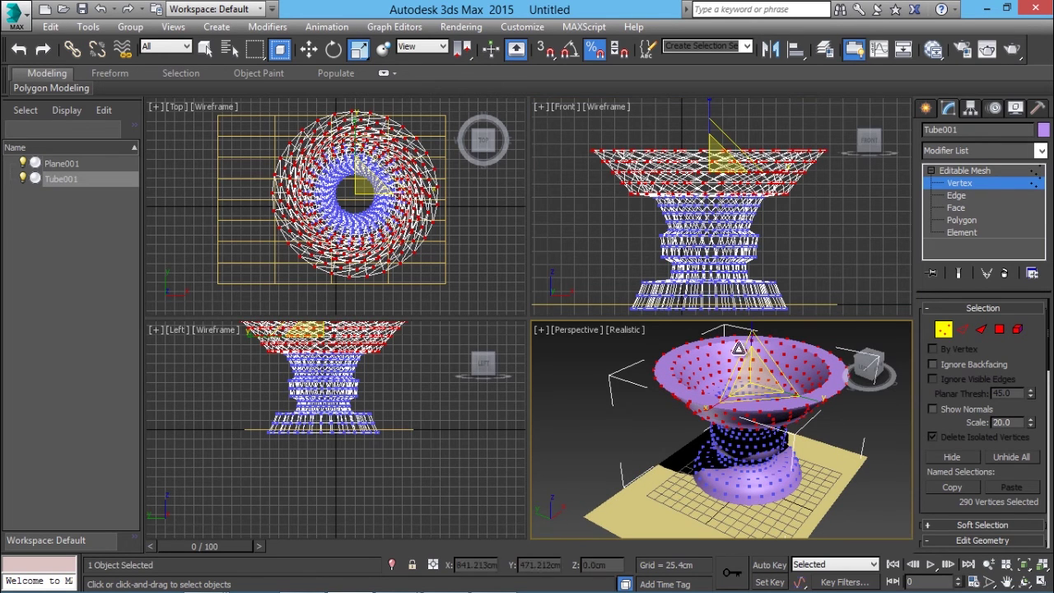
left_click(335, 53)
right_click(639, 236)
left_click_drag(755, 129, 741, 92)
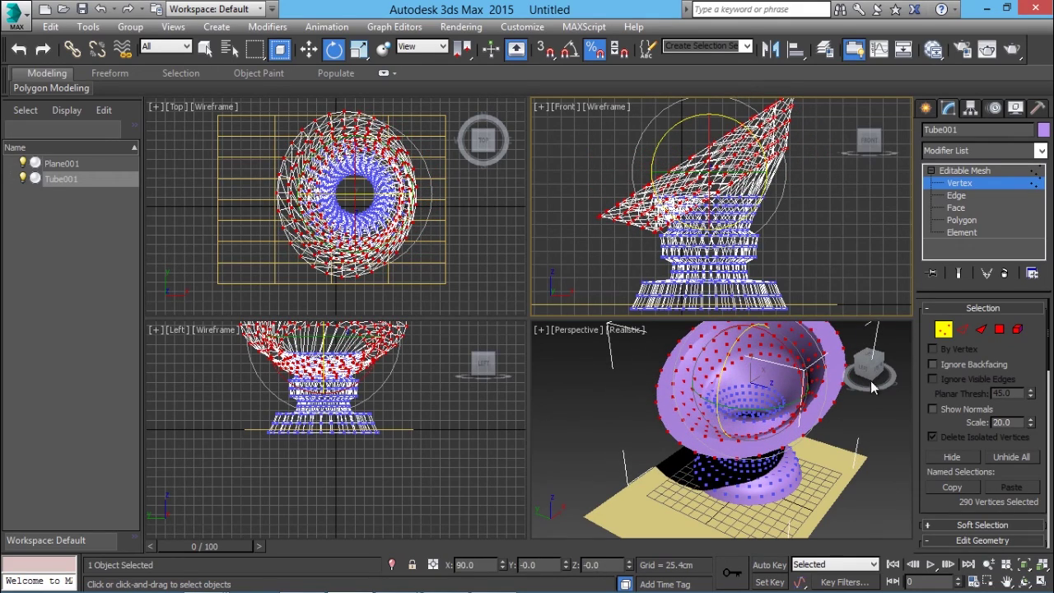
left_click(850, 420)
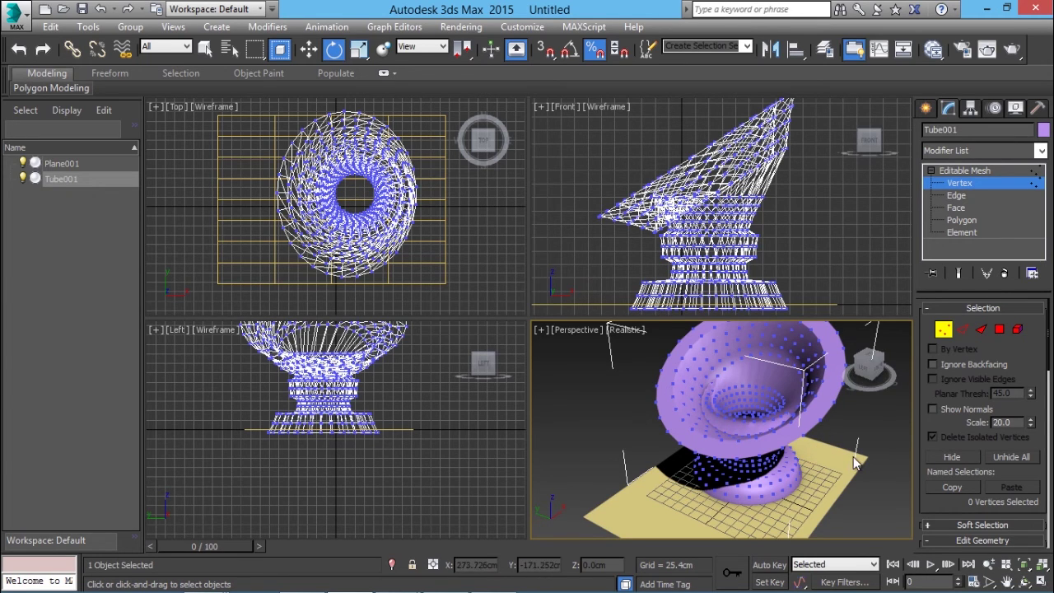
- Frame the whole tube in Perspective and exit mesh editing to the Create panel
left_click(1023, 563)
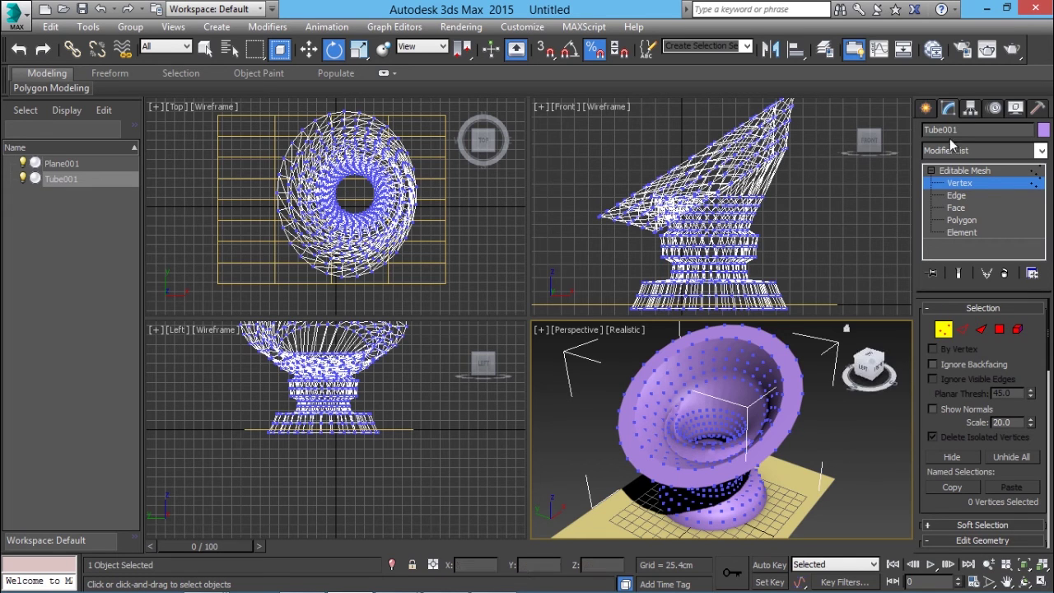
left_click(926, 109)
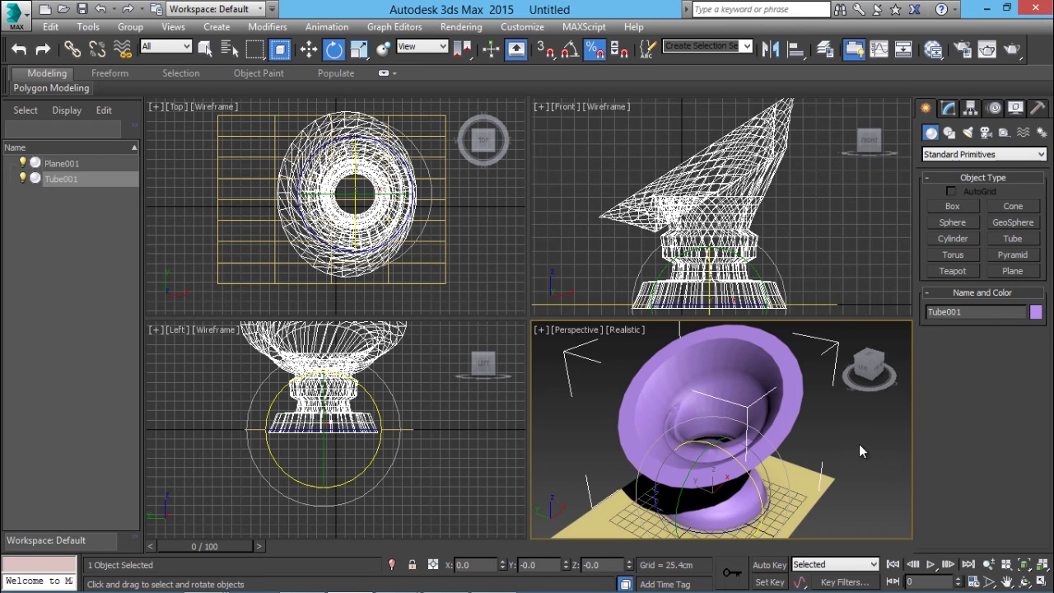
left_click(931, 50)
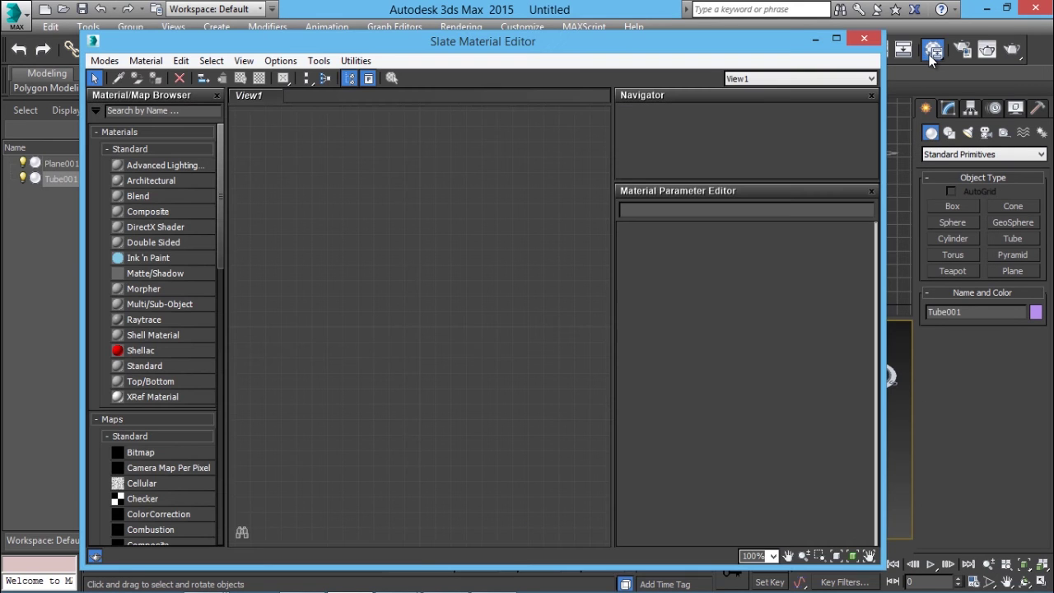
left_click(862, 40)
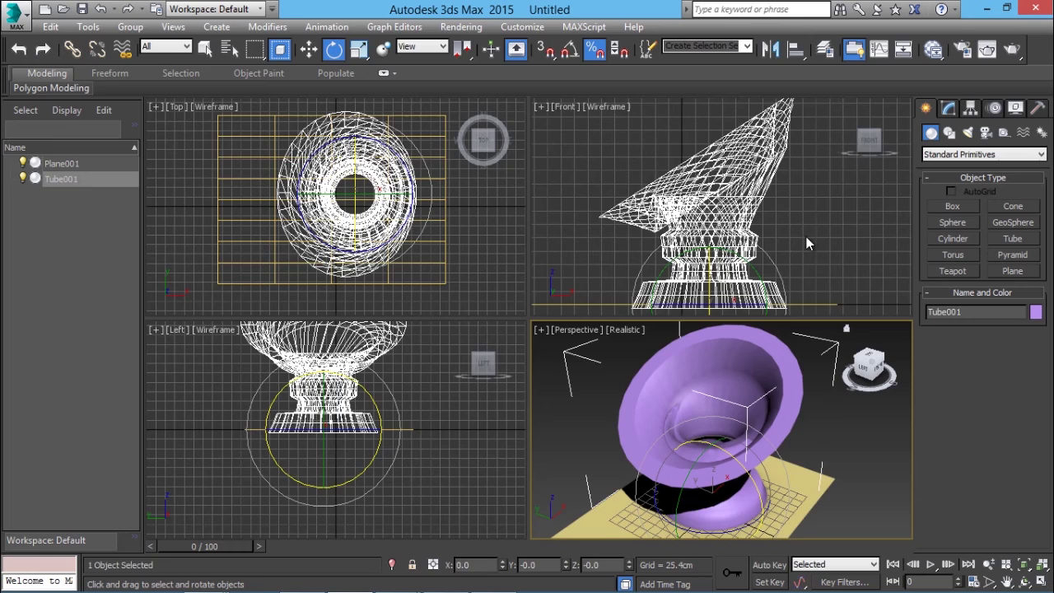
key("m")
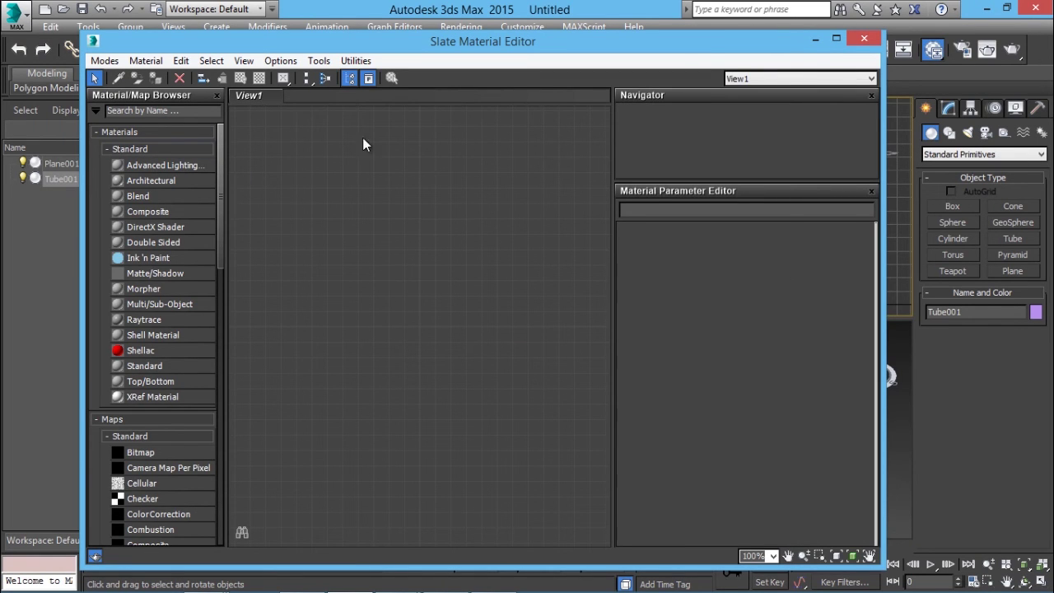
left_click(105, 61)
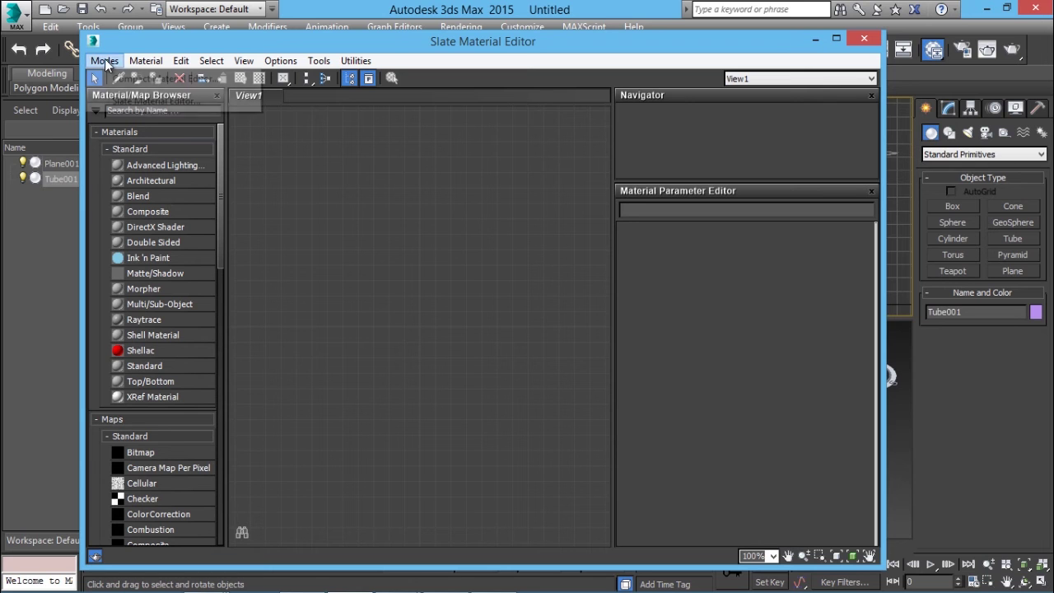
left_click(126, 82)
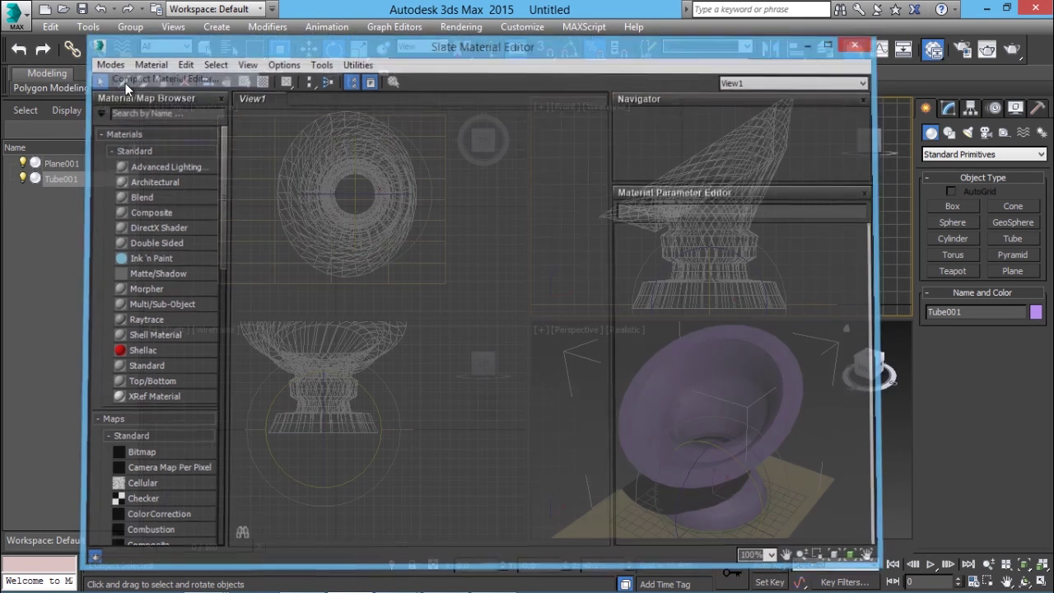
left_click_drag(249, 79, 665, 18)
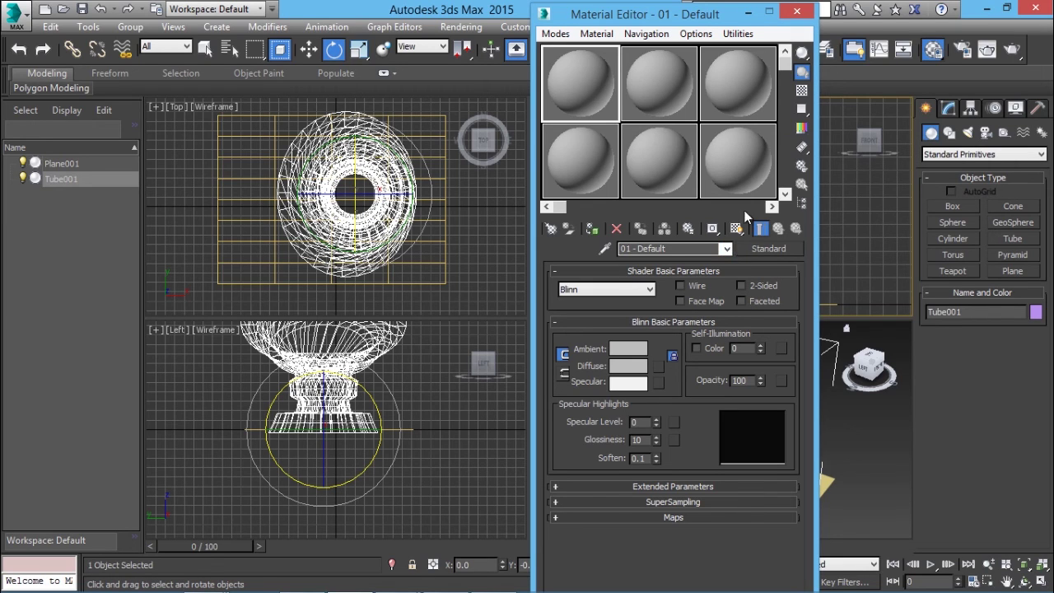
left_click(796, 14)
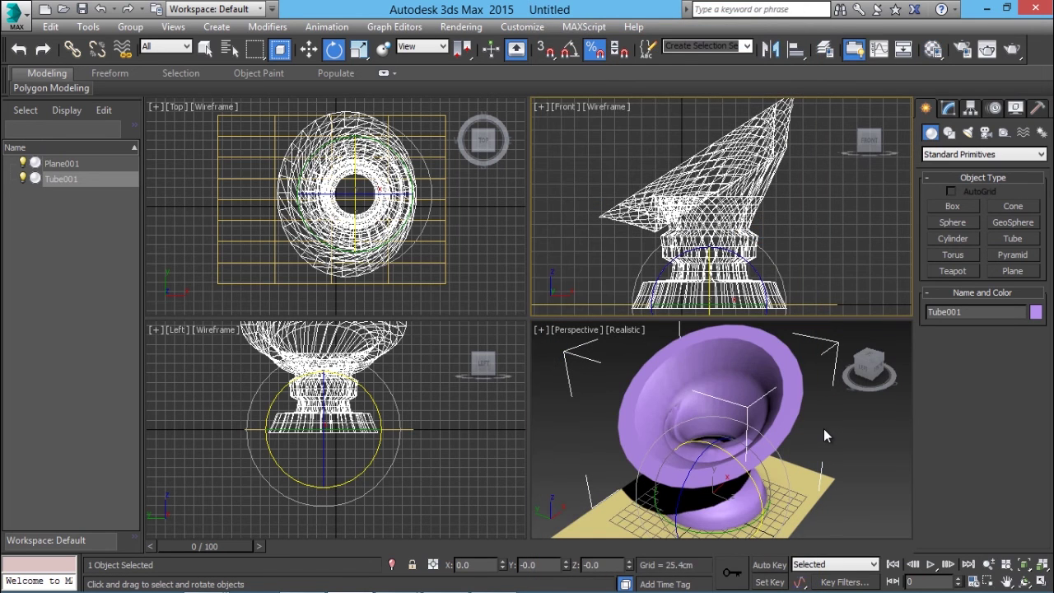
- Deselect the tube and lower the display gamma from 1.81 to 1.04 in Gamma/LUT Setup
left_click(823, 429)
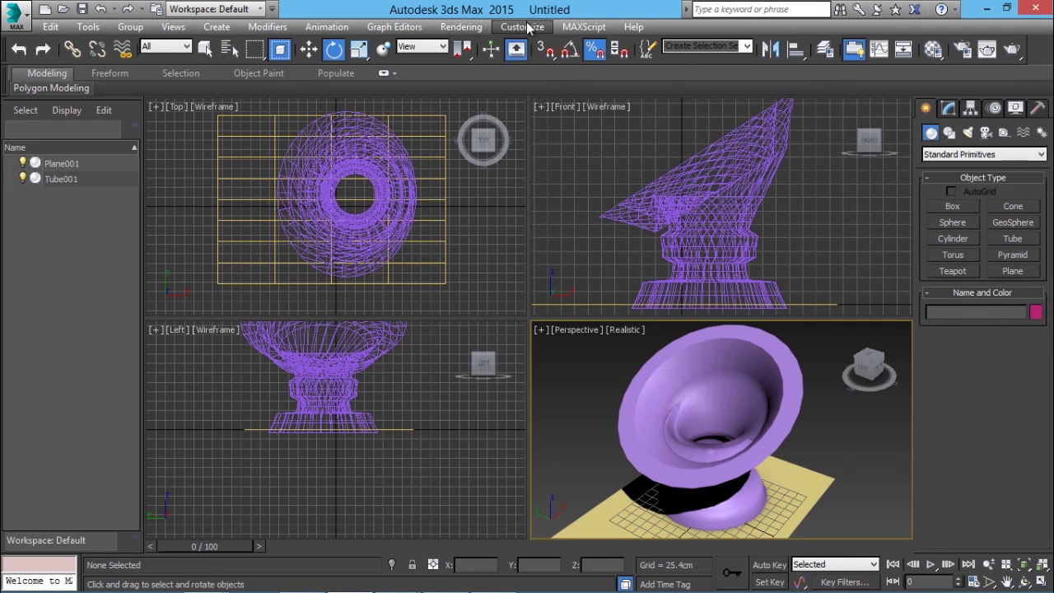
left_click(478, 30)
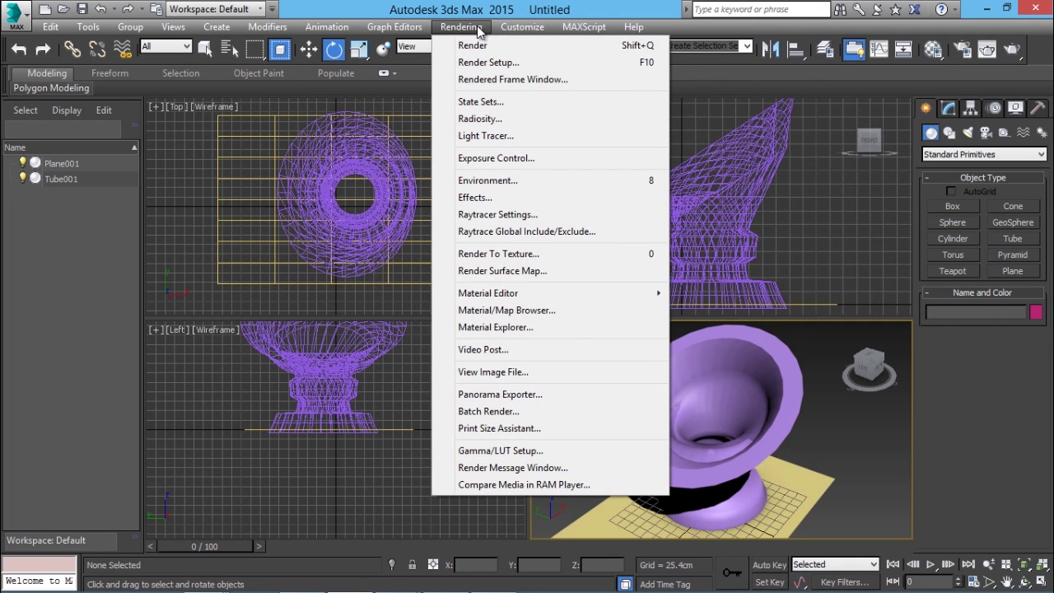
left_click(531, 451)
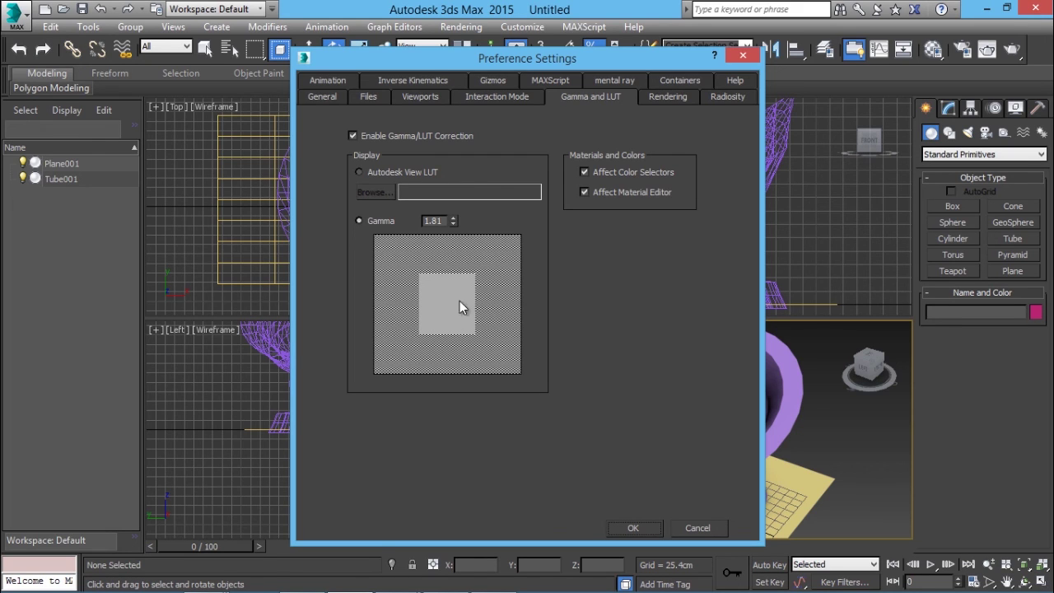
left_click(453, 224)
left_click_drag(453, 223, 454, 223)
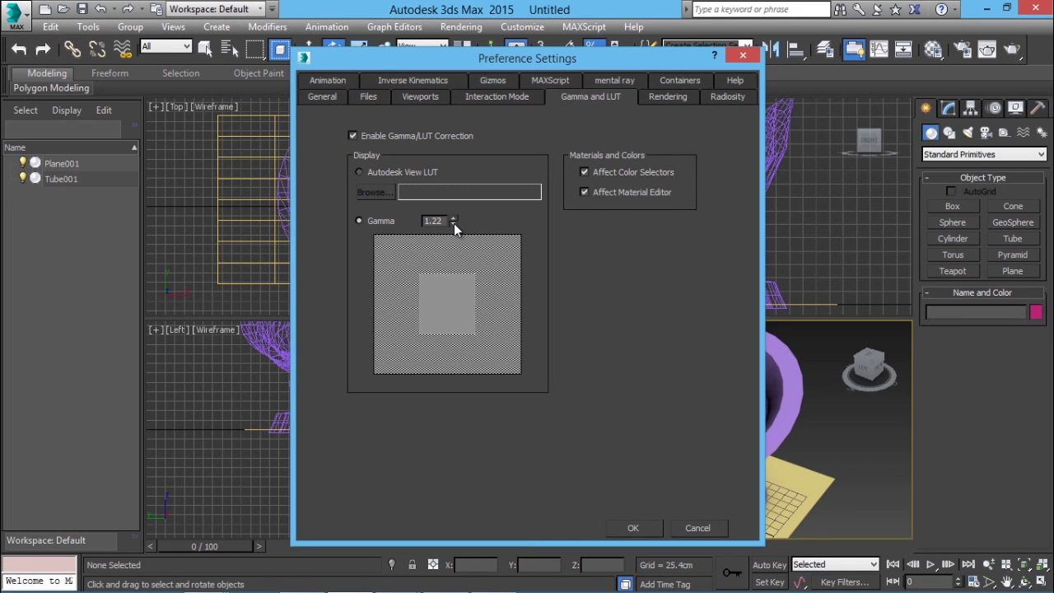
left_click_drag(454, 223, 452, 224)
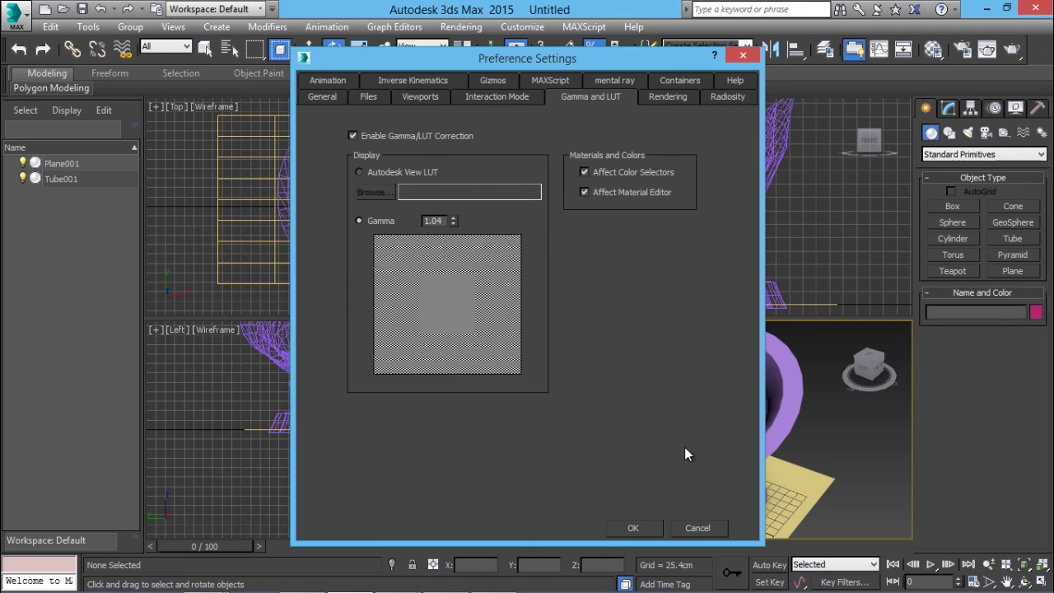
left_click(645, 525)
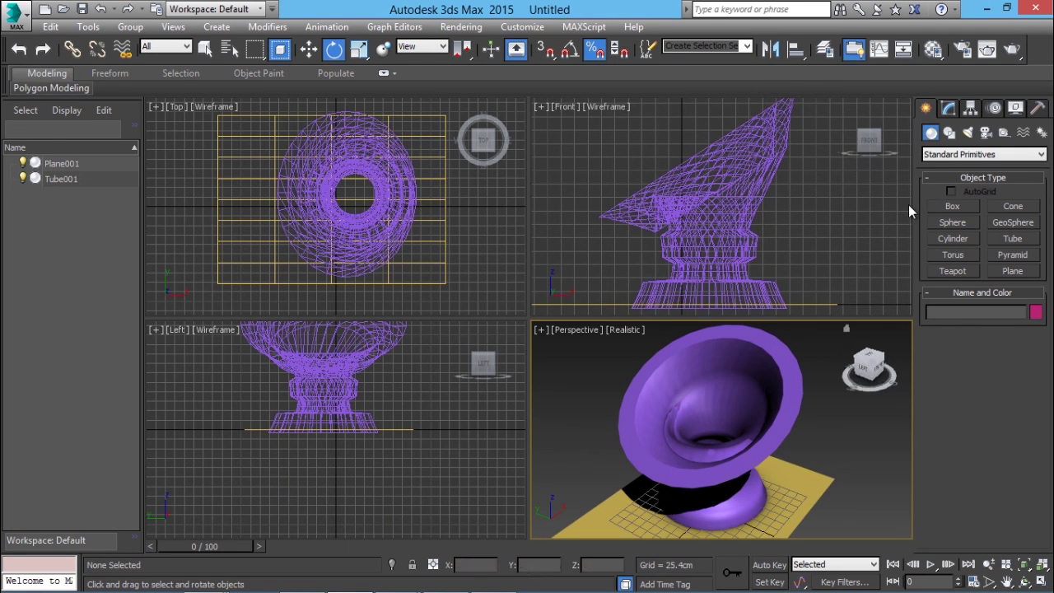
- Set Render Setup's output size to the HDTV (video) preset at 1280×720
left_click(965, 51)
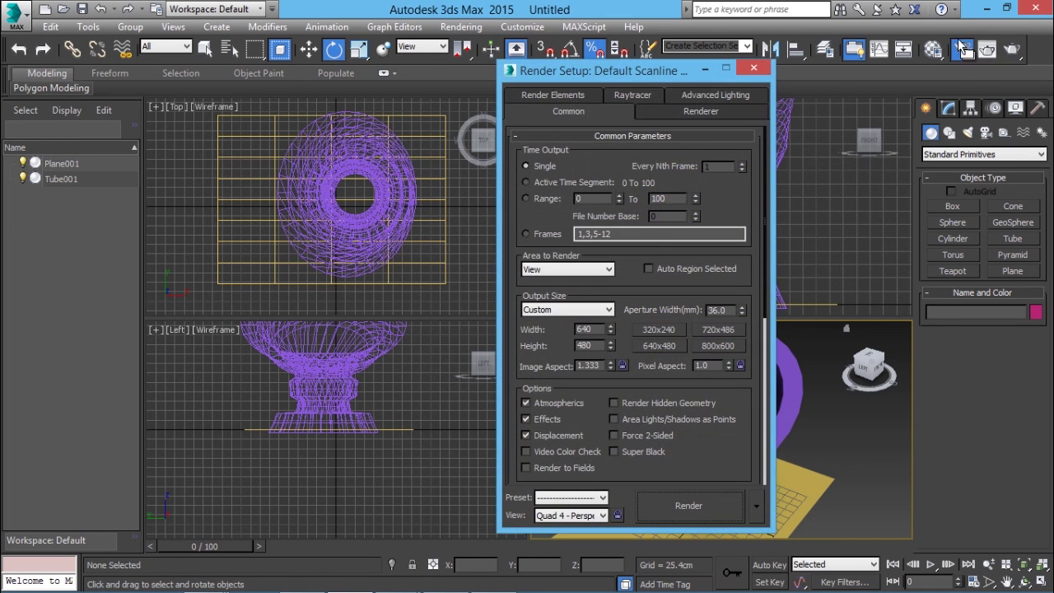
left_click_drag(660, 73, 524, 31)
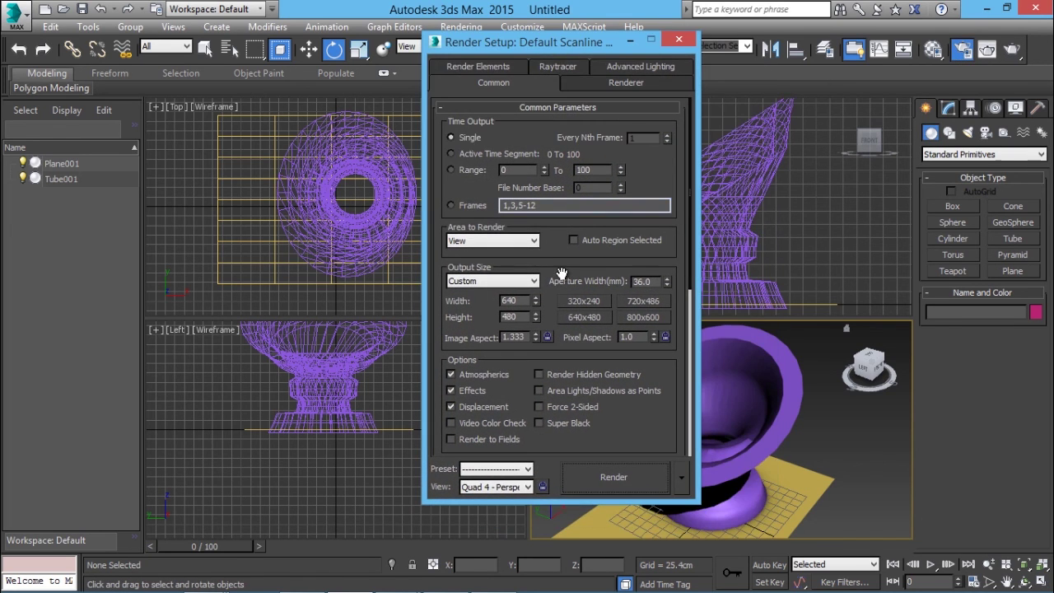
scroll(560, 274, "down", 3)
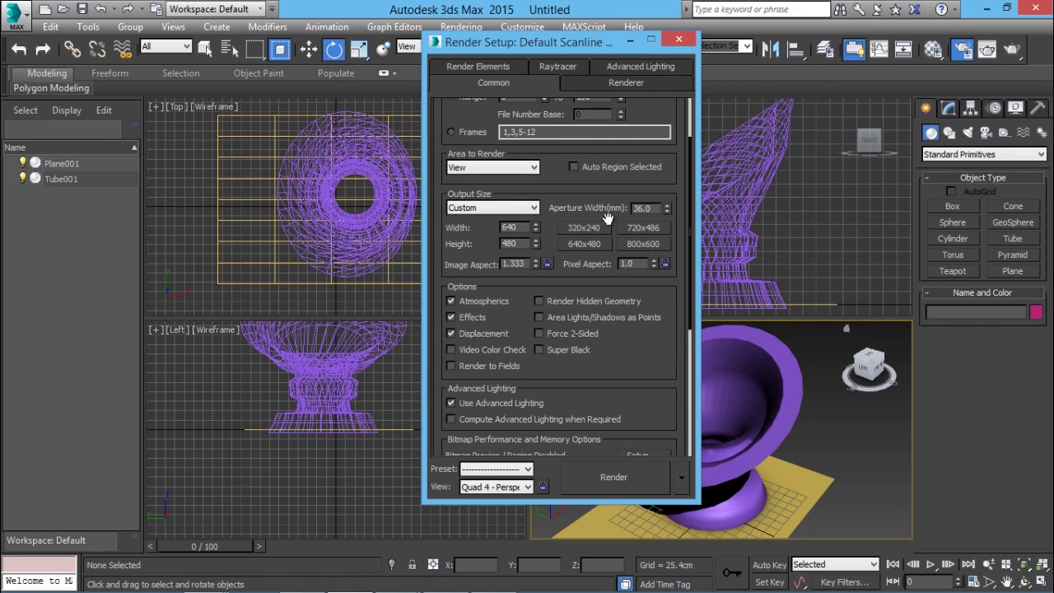
left_click(493, 209)
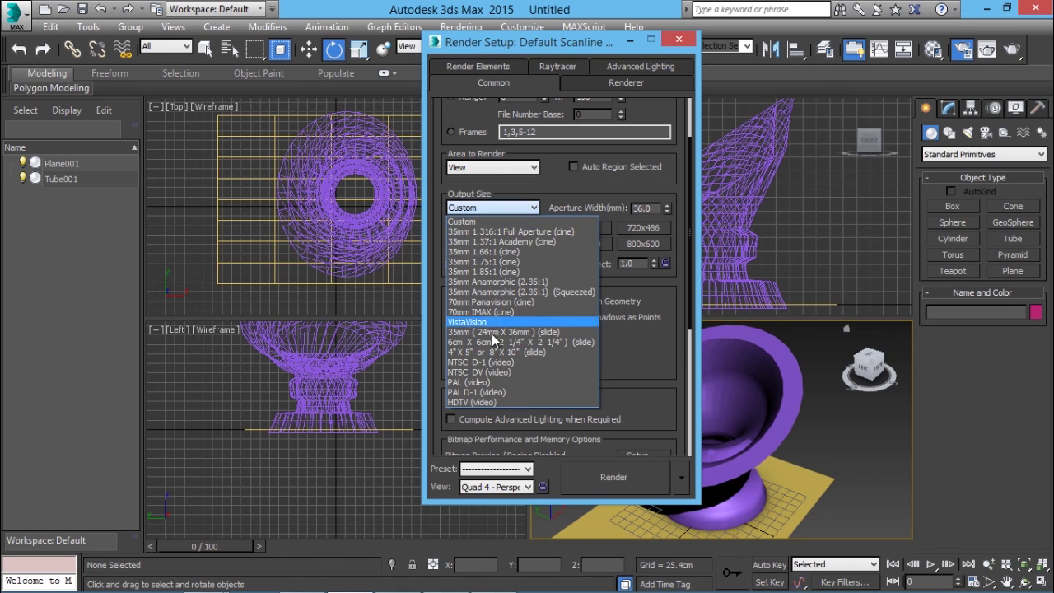
left_click(476, 402)
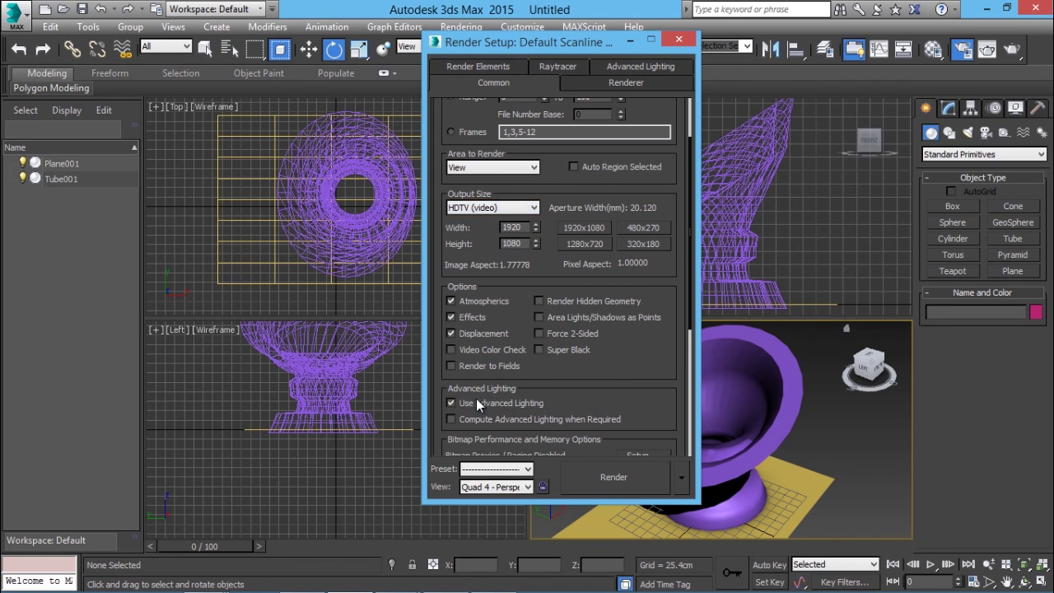
left_click(584, 245)
- Render the Perspective view, inspect the maximized frame, then close the frame window and Render Setup
left_click(621, 476)
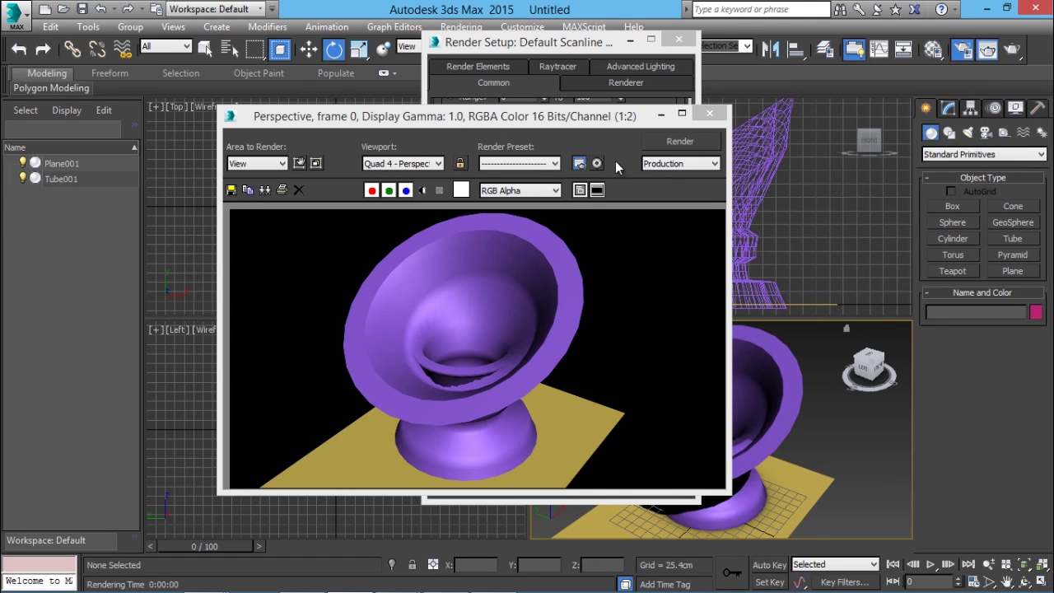
left_click(683, 115)
scroll(624, 393, "up", 1)
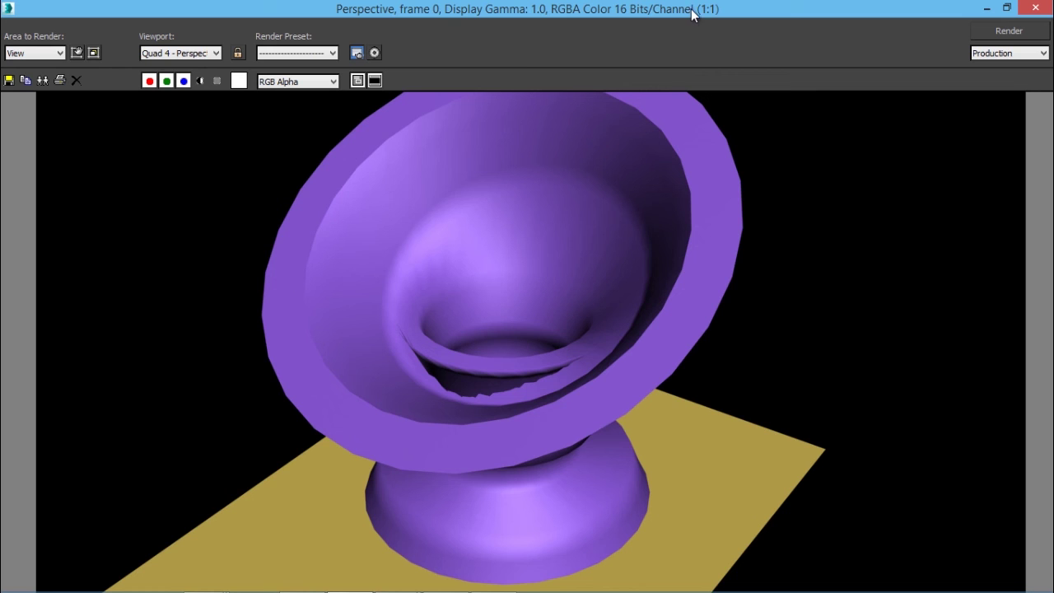
left_click(1033, 10)
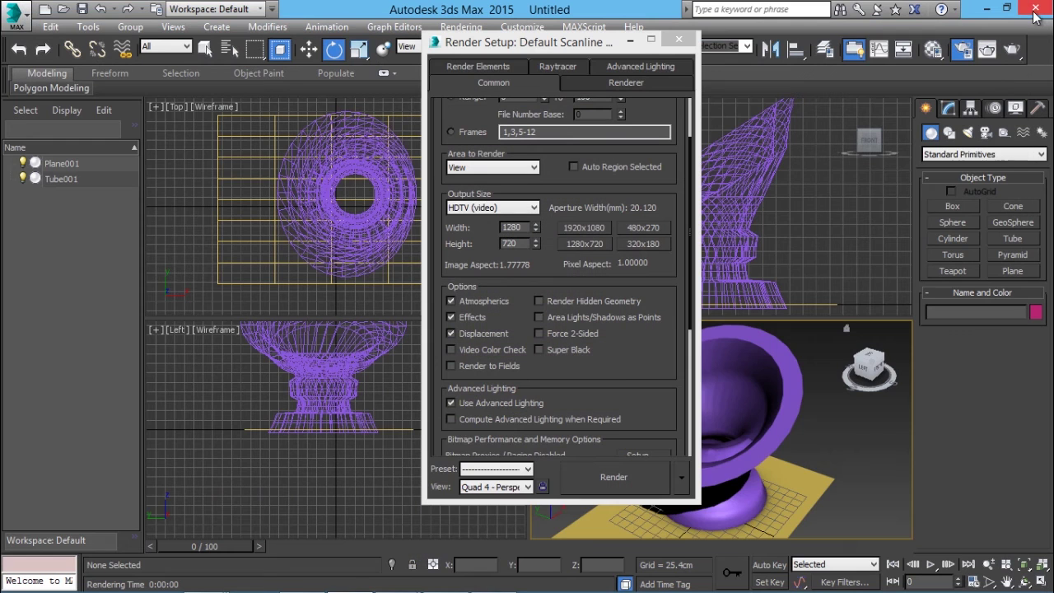
left_click(959, 51)
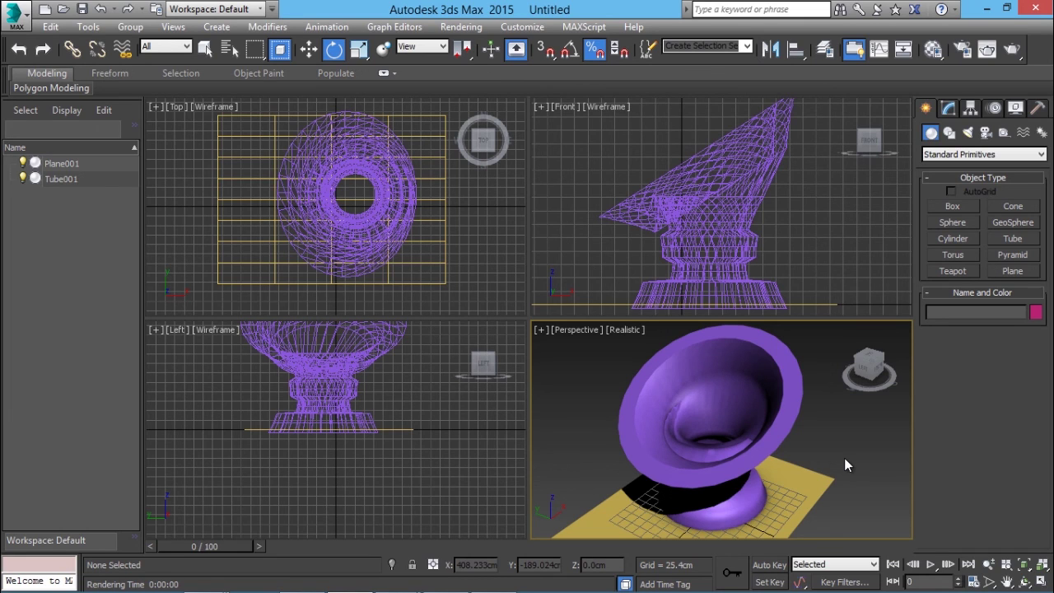